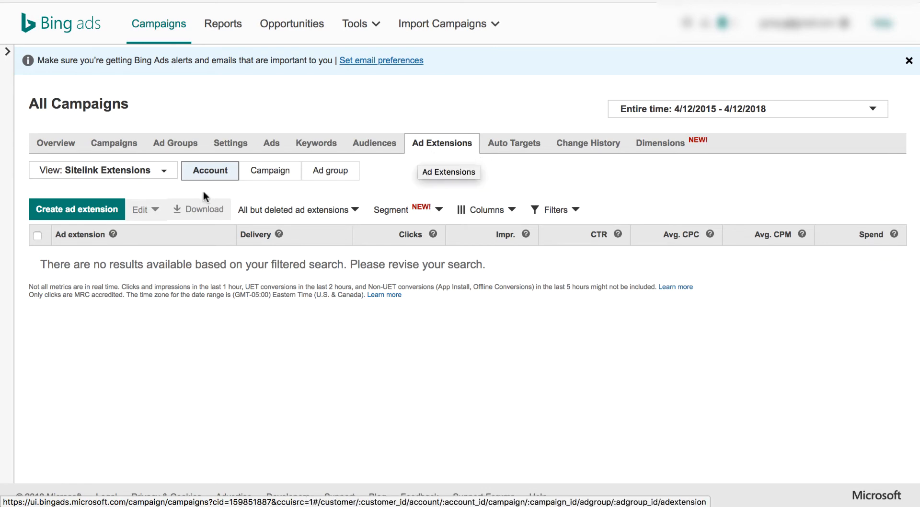
Review the sitelink extensions at campaign, ad group and account level, and check the available extension types
left_click(116, 171)
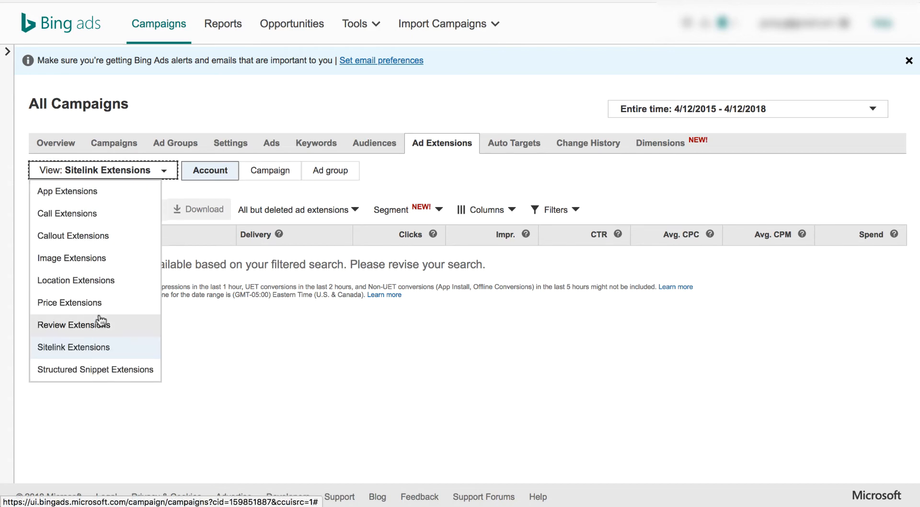
left_click(246, 185)
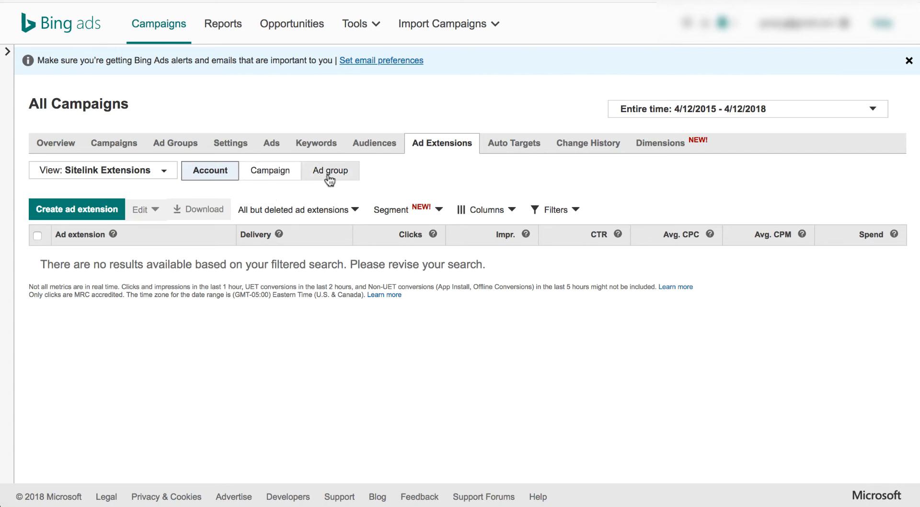
left_click(282, 176)
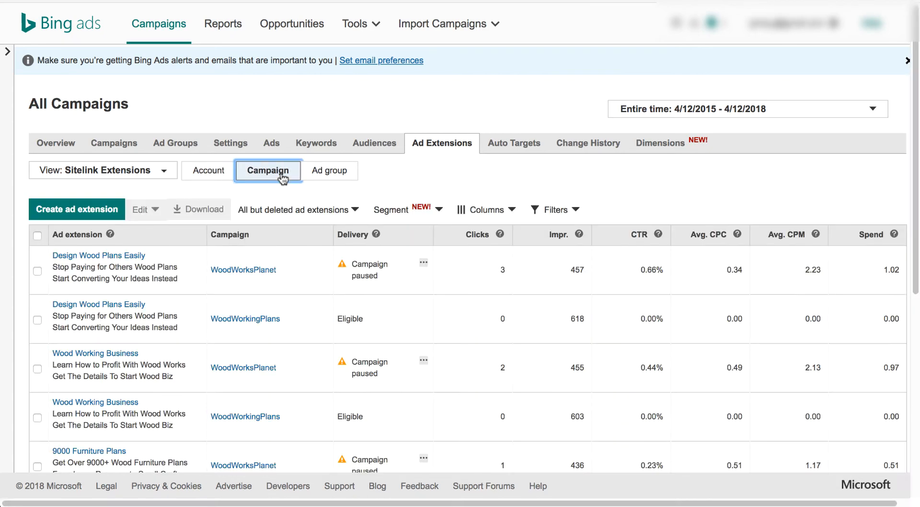
scroll(274, 406, "down", 5)
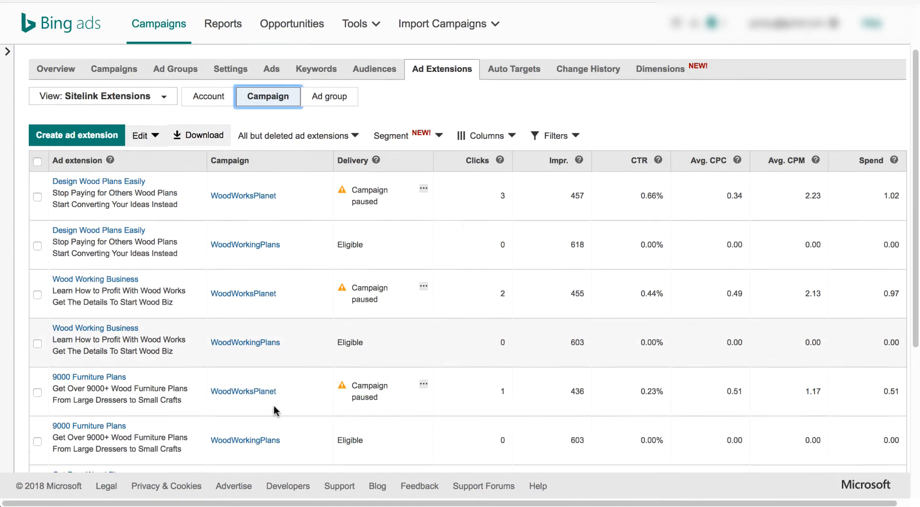
scroll(273, 407, "up", 4)
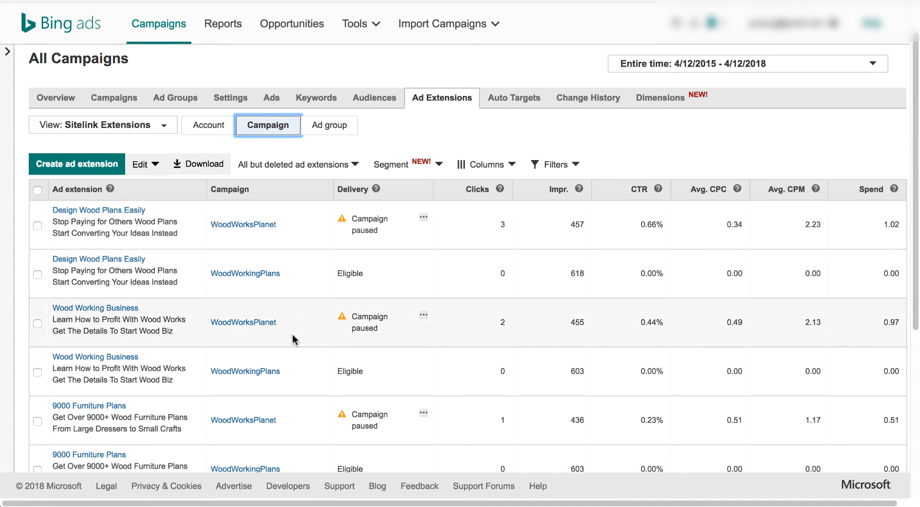
left_click(330, 126)
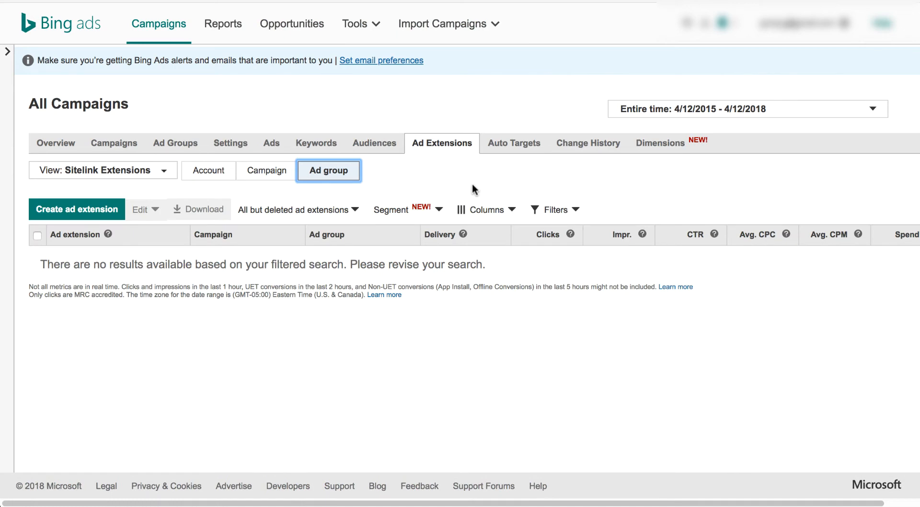
left_click(216, 173)
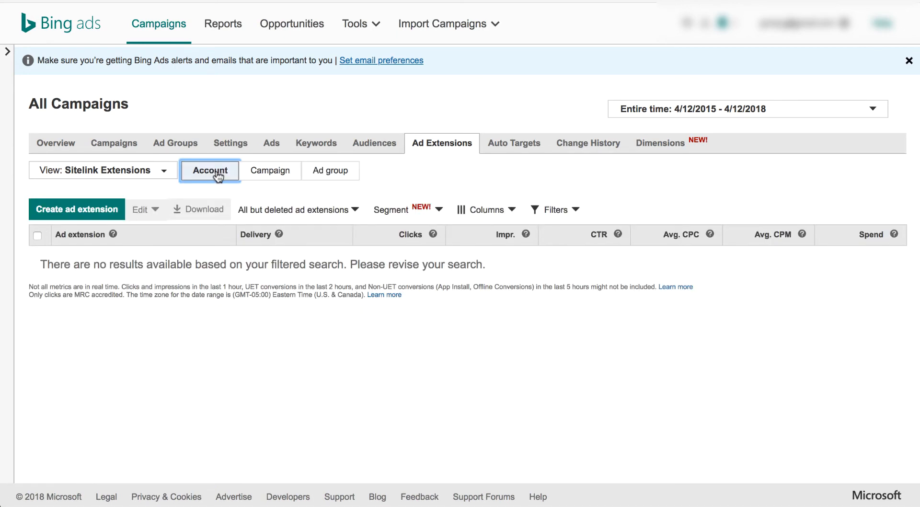
left_click(111, 171)
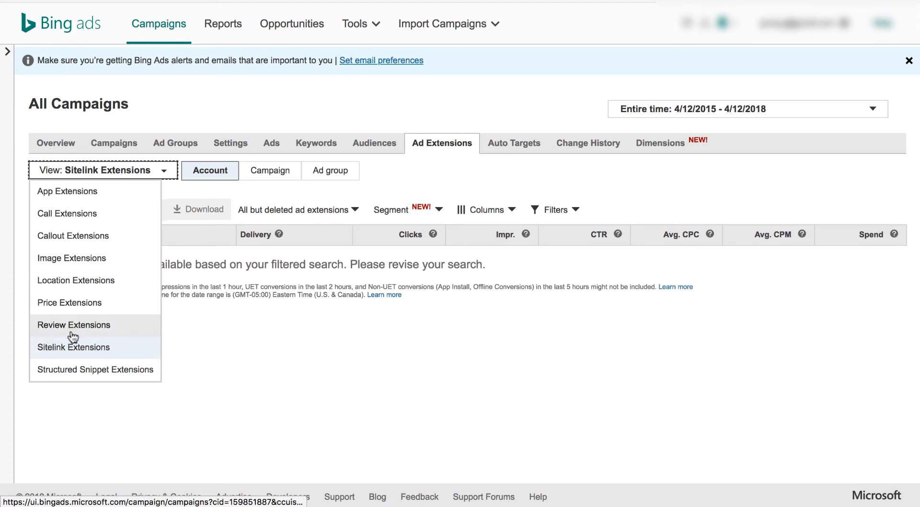
left_click(226, 357)
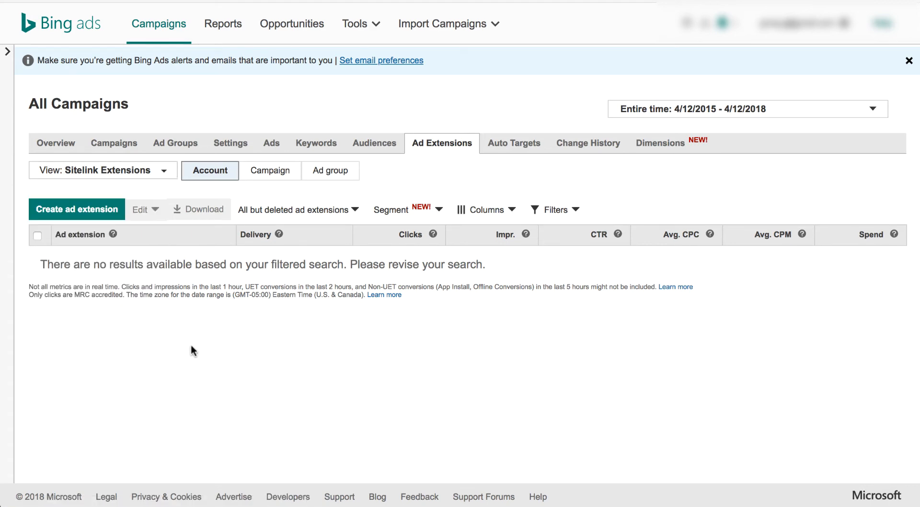
Start creating account-level sitelink extensions, and try selecting the existing "Get Free Wood Plans" sitelink before removing it from the selection
left_click(64, 209)
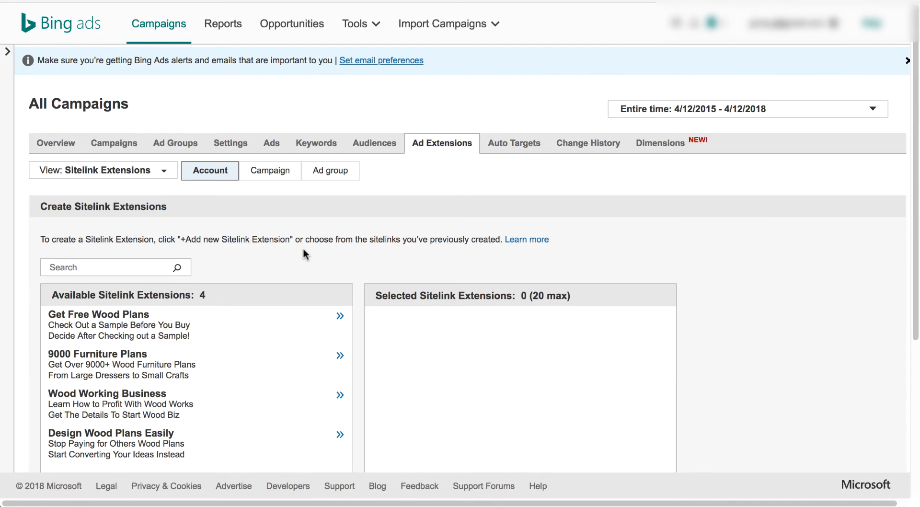
scroll(303, 248, "down", 1)
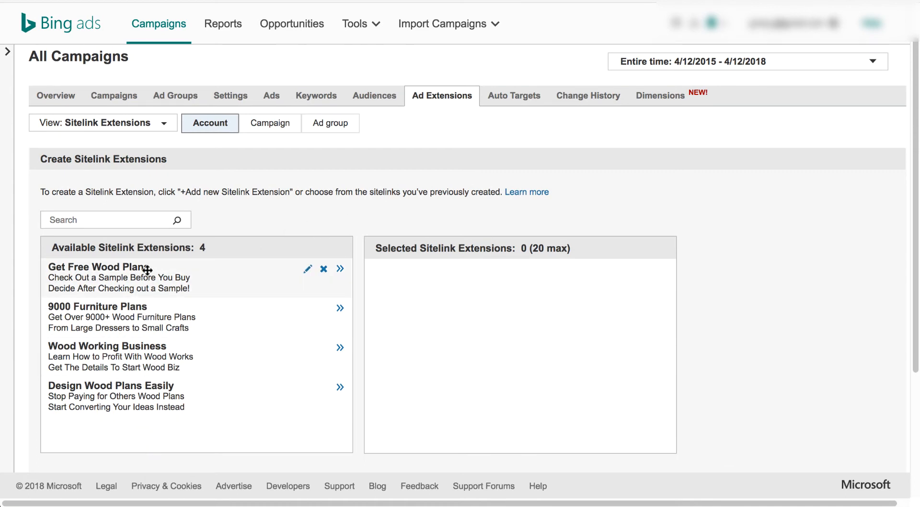
left_click(341, 269)
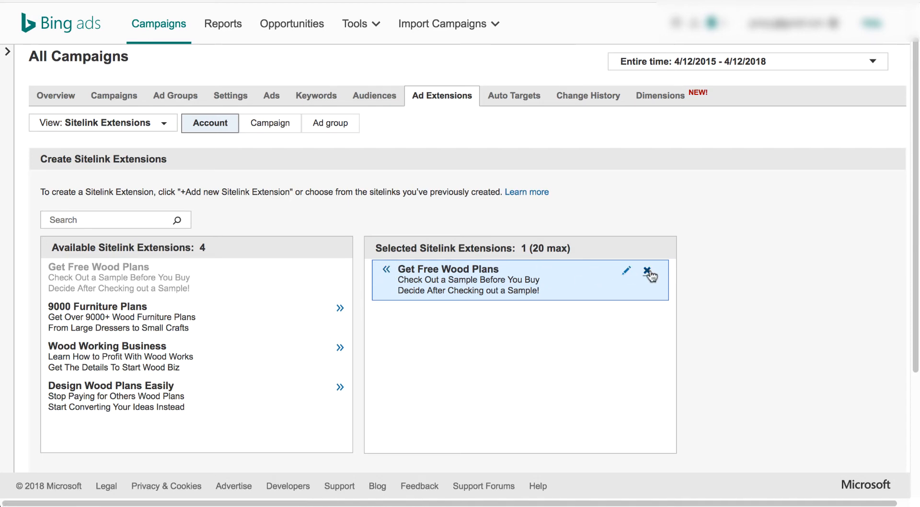
left_click(387, 271)
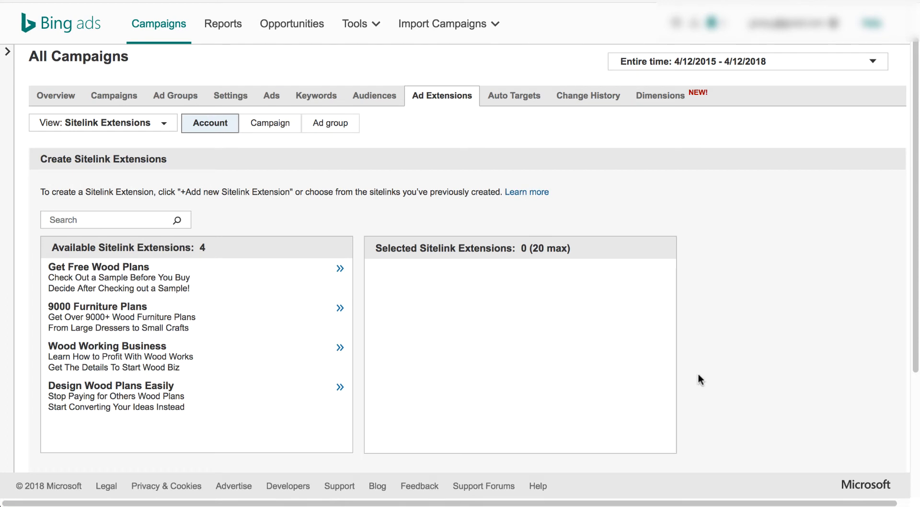
Add a new sitelink extension and expand its URL options
scroll(698, 379, "down", 2)
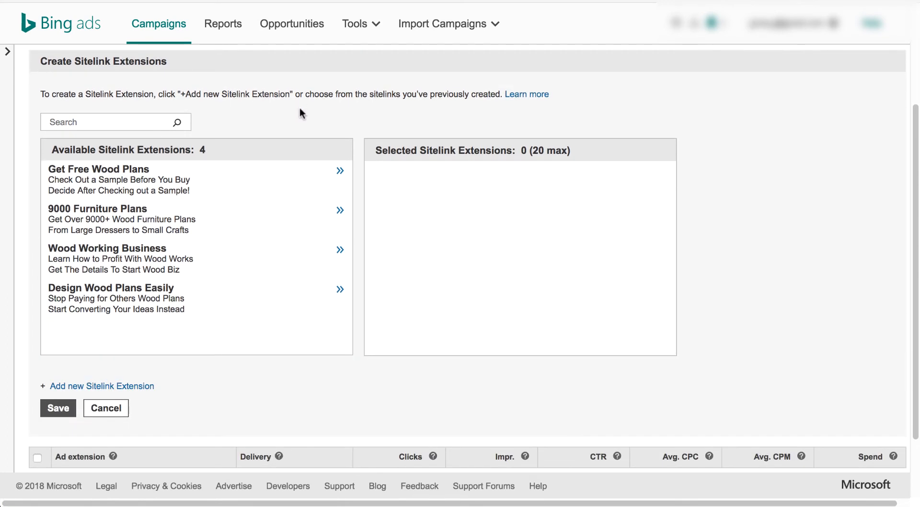
left_click(89, 389)
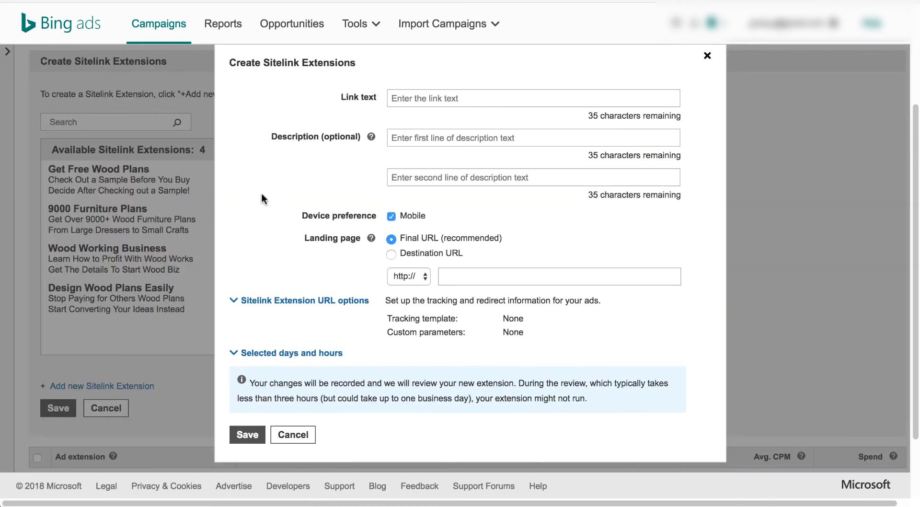
left_click(275, 302)
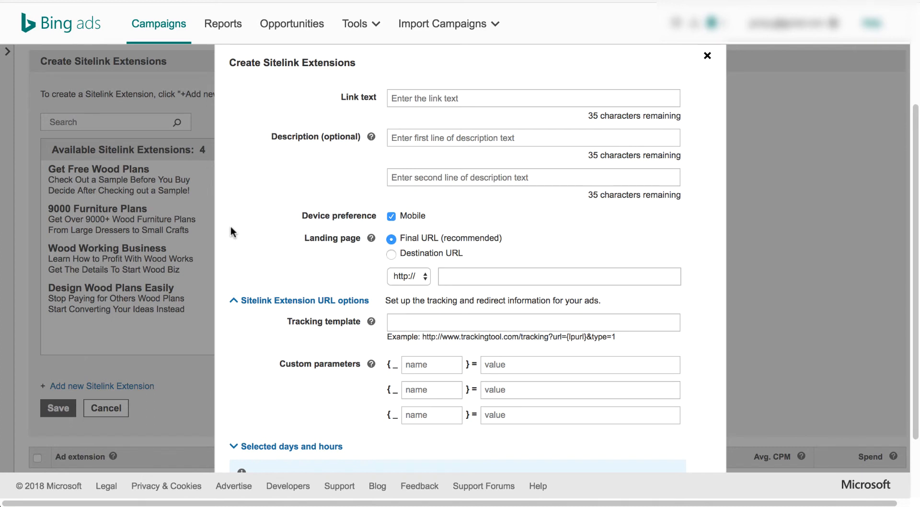
Set the new sitelink's link text to "Download Sample Plans Right Away"
left_click(412, 99)
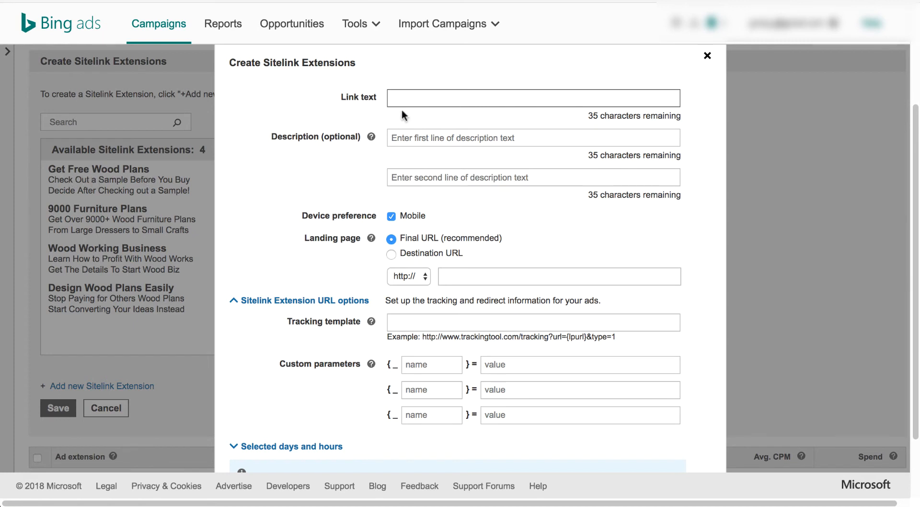
type("Download Sample Plans Imme")
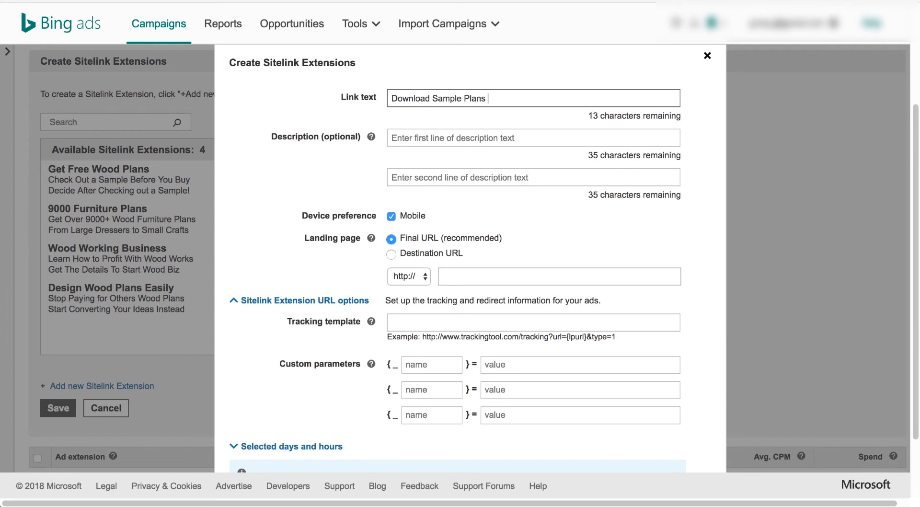
key("BackSpace")
key("BackSpace")
key("BackSpace")
key("BackSpace")
key("BackSpace")
type("Right Away")
Enter the two description lines "Get a sample of plans before" and "you make a purchase and test them."
left_click(454, 132)
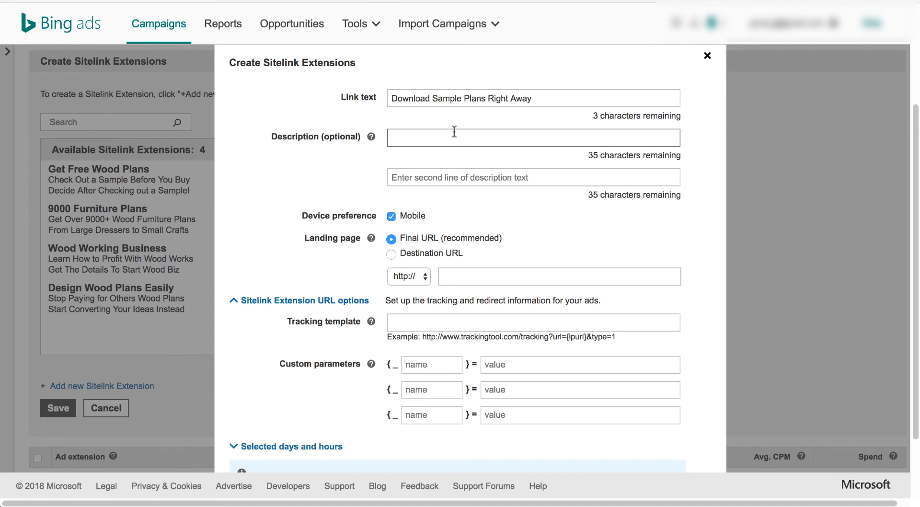
type("G")
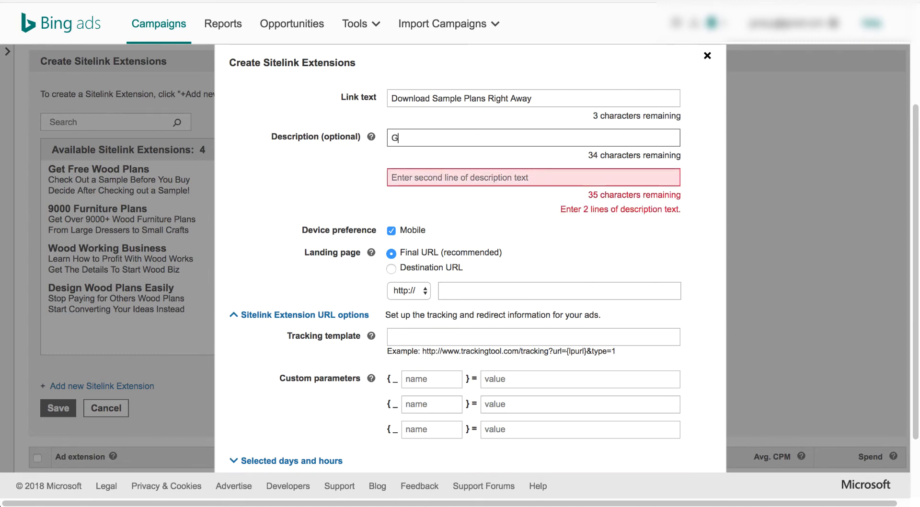
type("et a sample of pl")
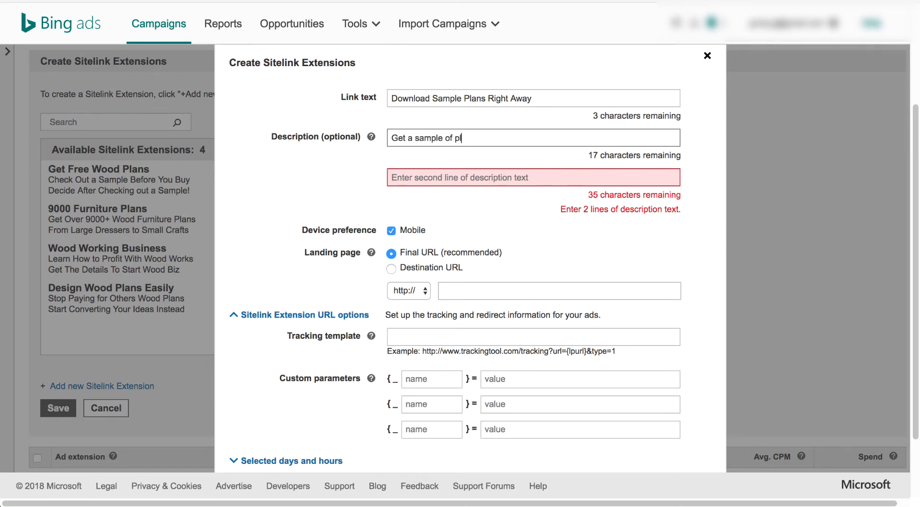
type("ans before")
key("Tab")
type("y")
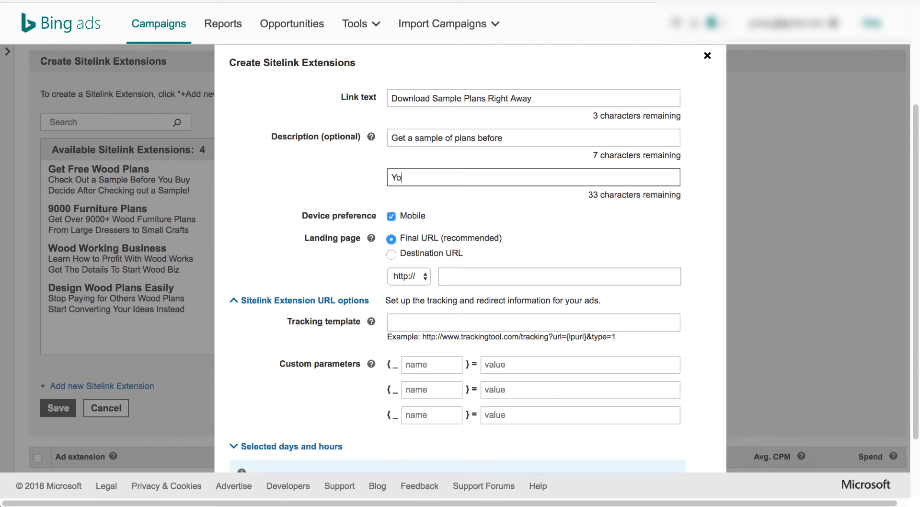
type("ou make a purchase")
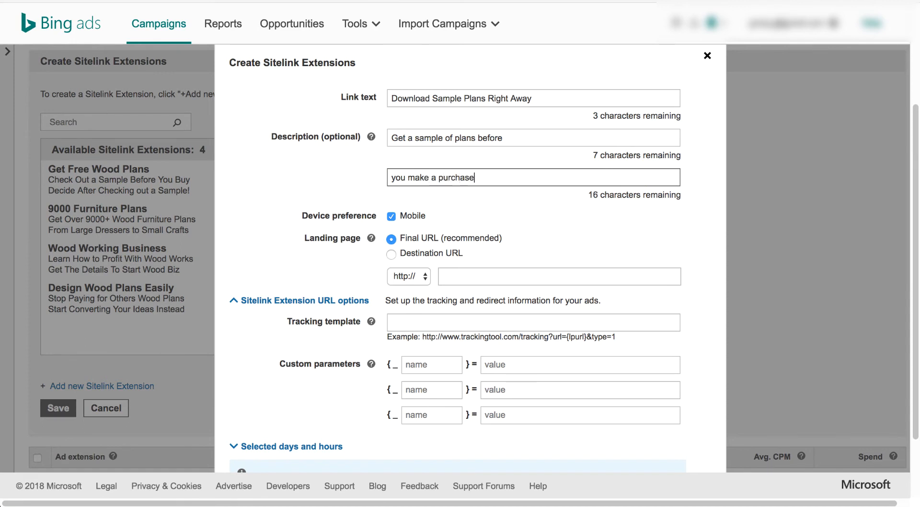
type(" and test them.")
Turn off the Mobile device preference for the new sitelink
left_click(390, 216)
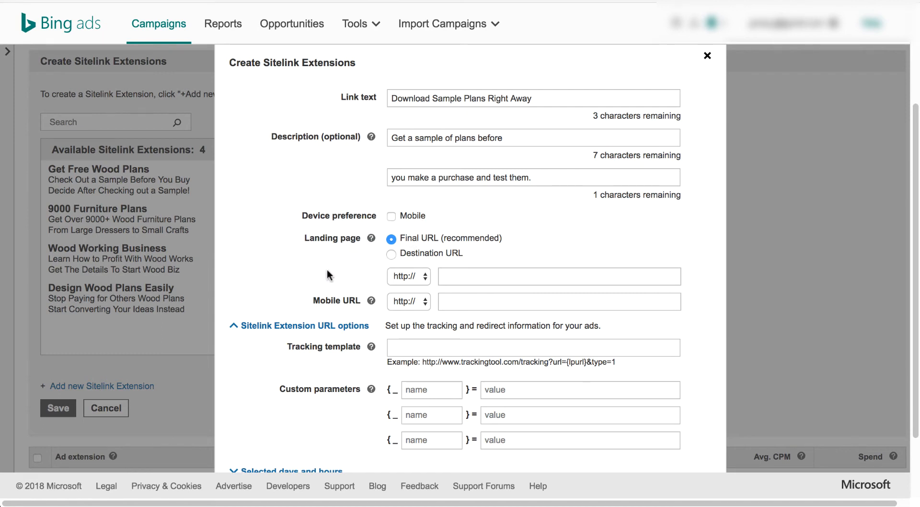
left_click(391, 216)
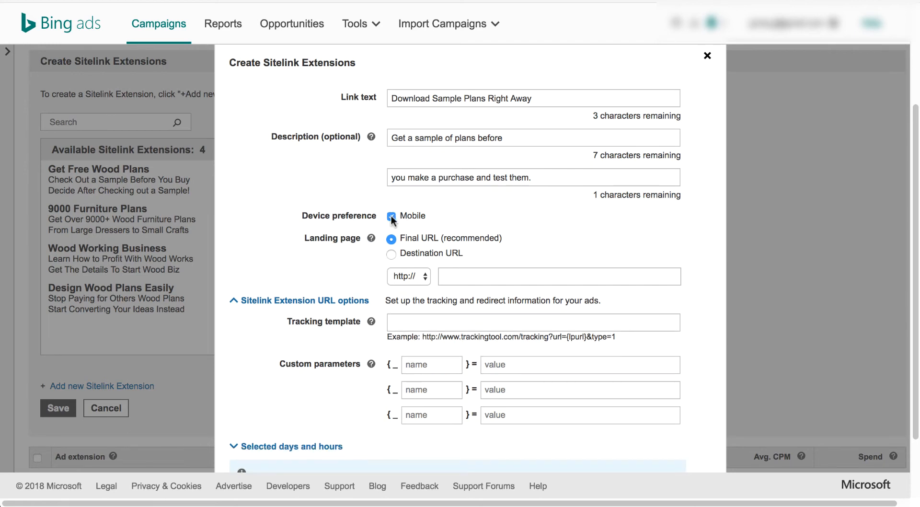
left_click(391, 216)
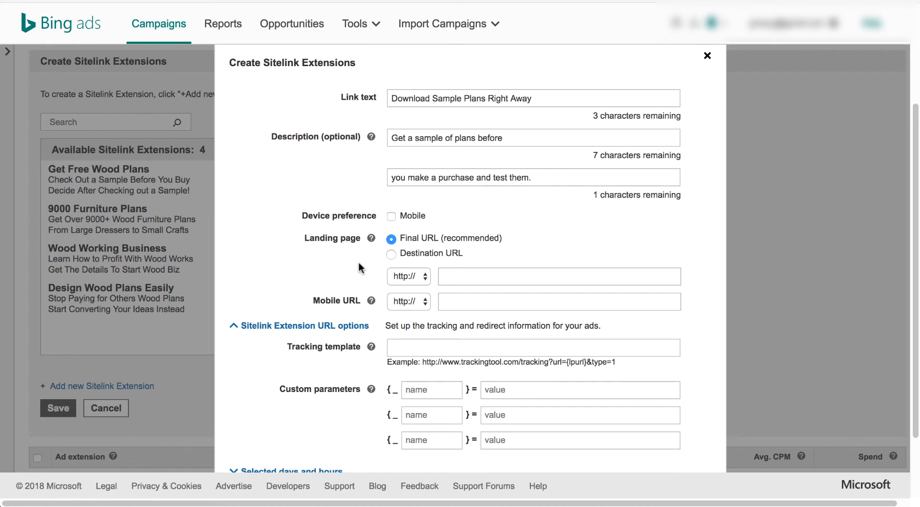
left_click(468, 278)
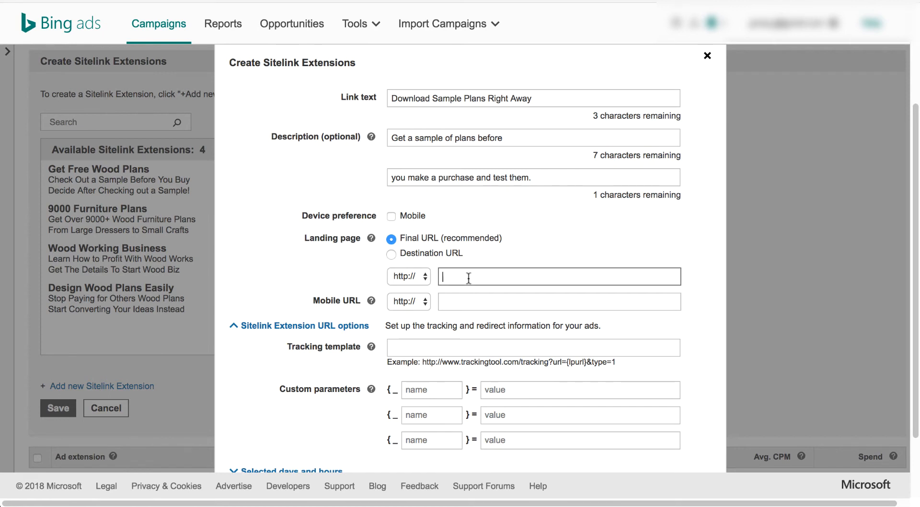
type("woodwork")
type("planet.com")
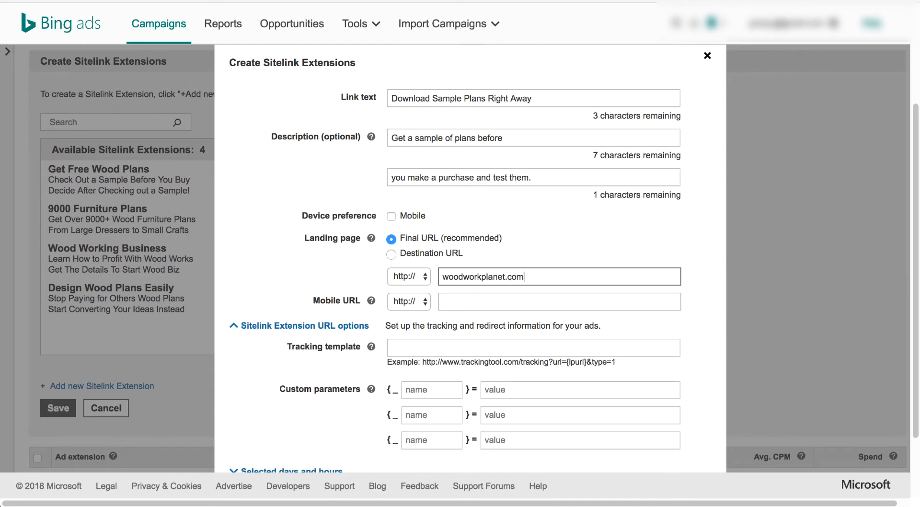
left_click(481, 277)
type("splanet.com/downloadfreeplans")
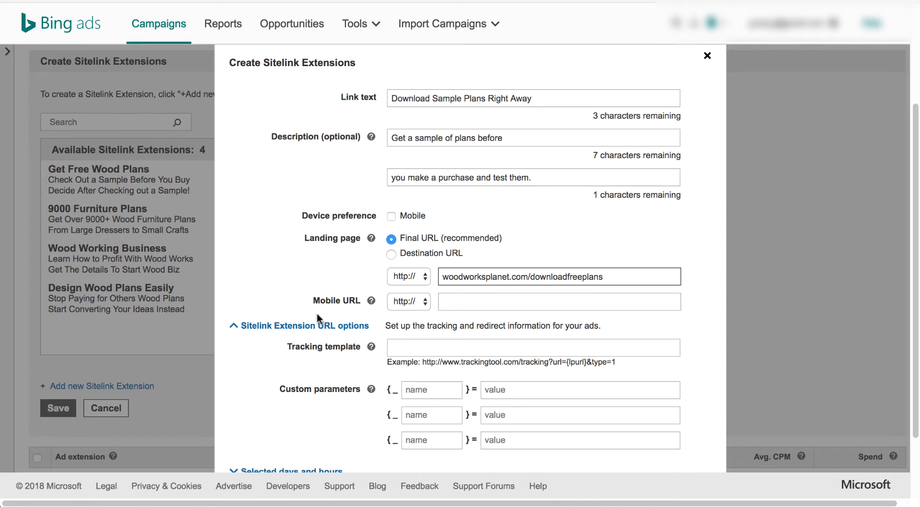
left_click(410, 348)
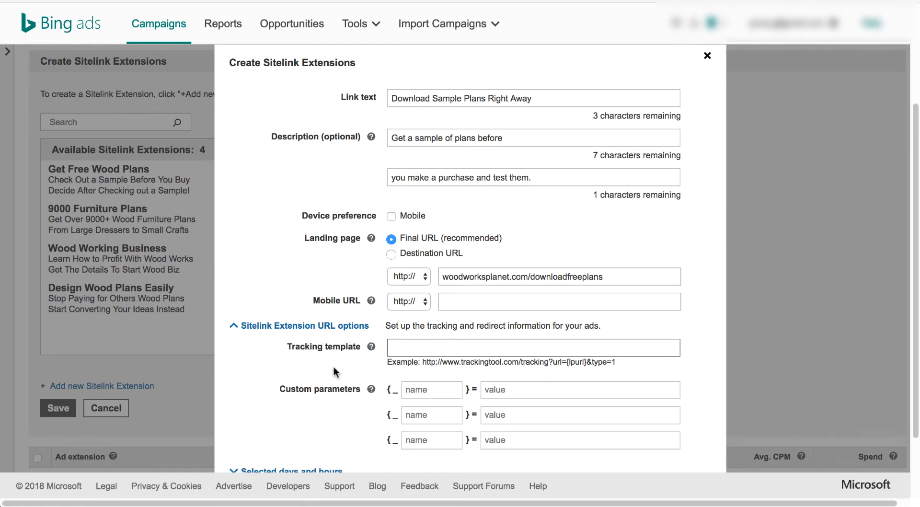
double_click(479, 276)
left_click(530, 276)
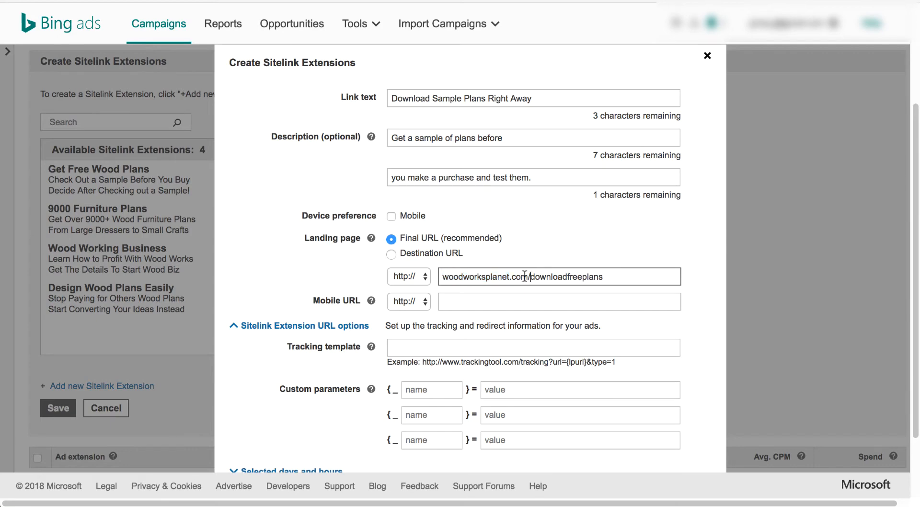
left_click(330, 368)
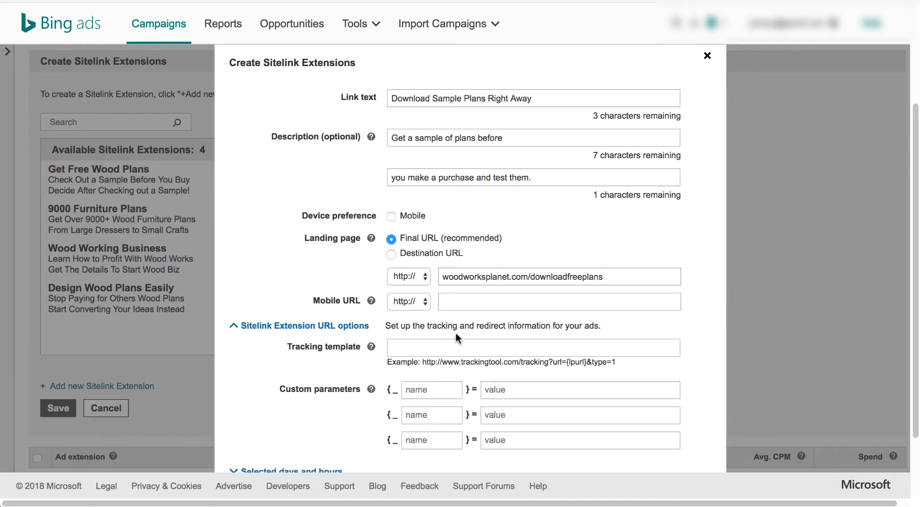
left_click(431, 347)
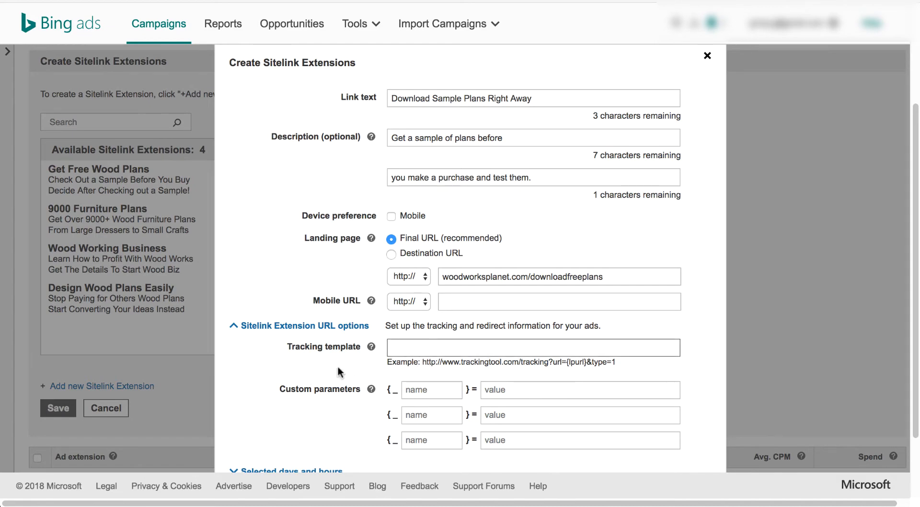
left_click(334, 366)
Expand the new sitelink's scheduling options for selected days and hours
scroll(335, 366, "down", 3)
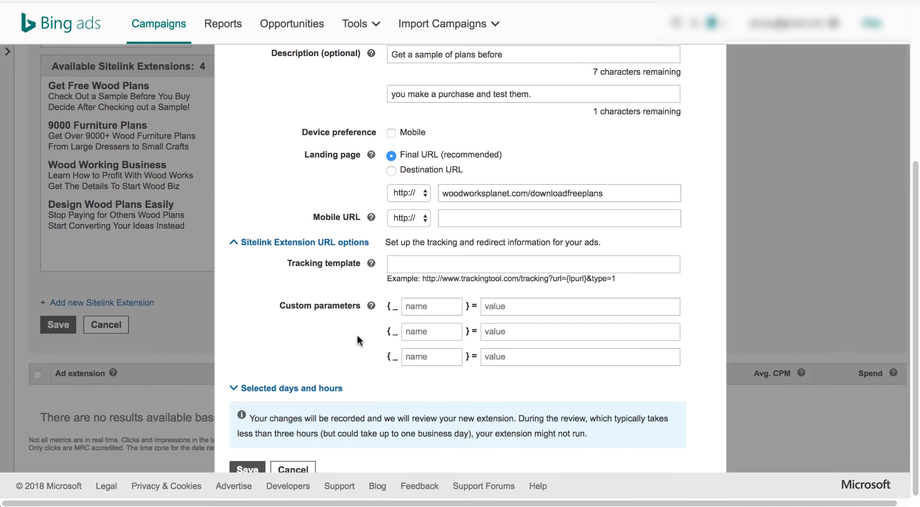
left_click(286, 389)
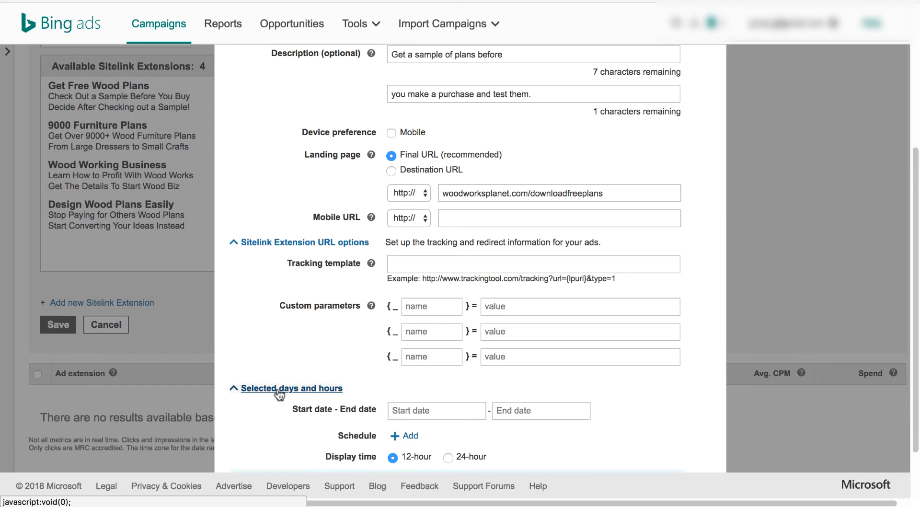
Try to save the new sitelink extension with the start and end dates left empty
scroll(383, 378, "down", 4)
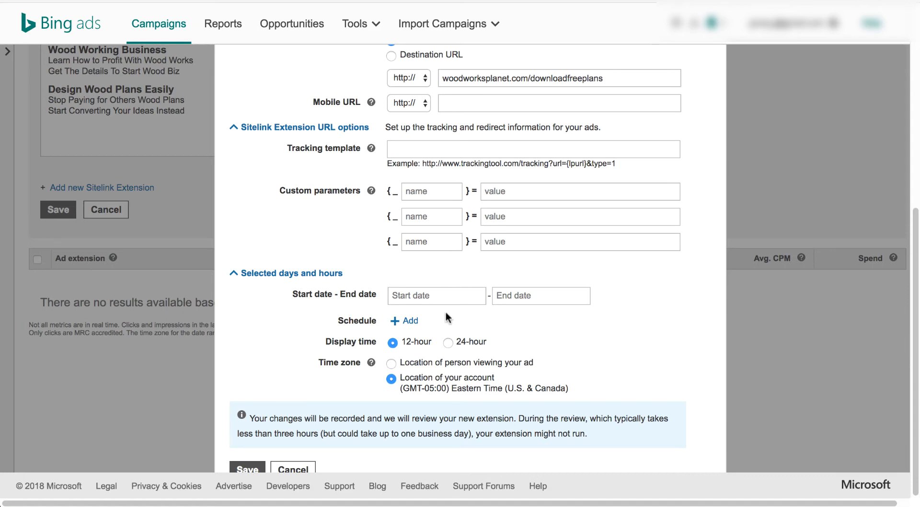
left_click(439, 296)
left_click(337, 376)
left_click(253, 465)
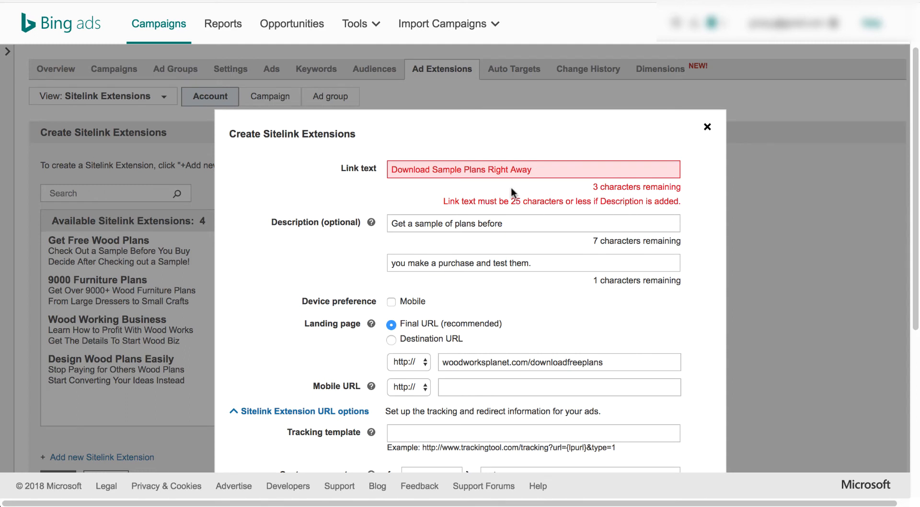
Shorten the sitelink's link text to "Download Sample Plans" and save the new extension
left_click(488, 169)
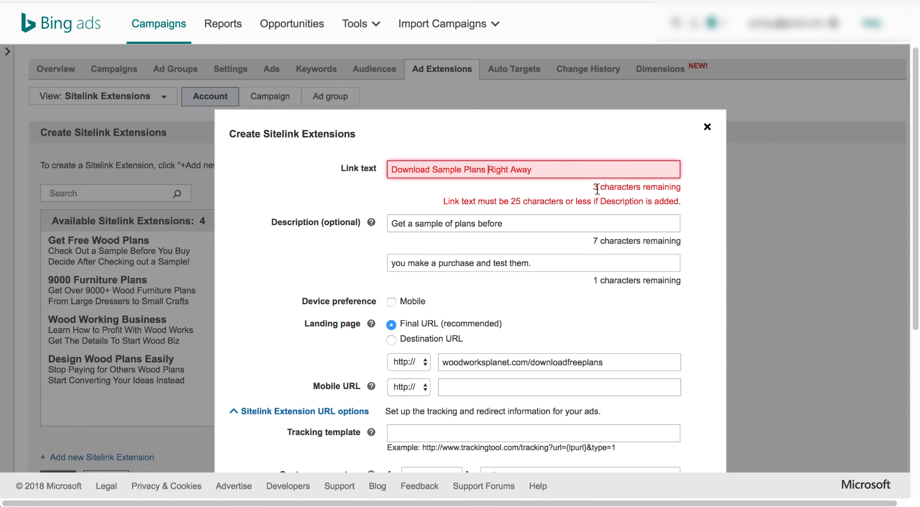
key("shift+End")
key("Delete")
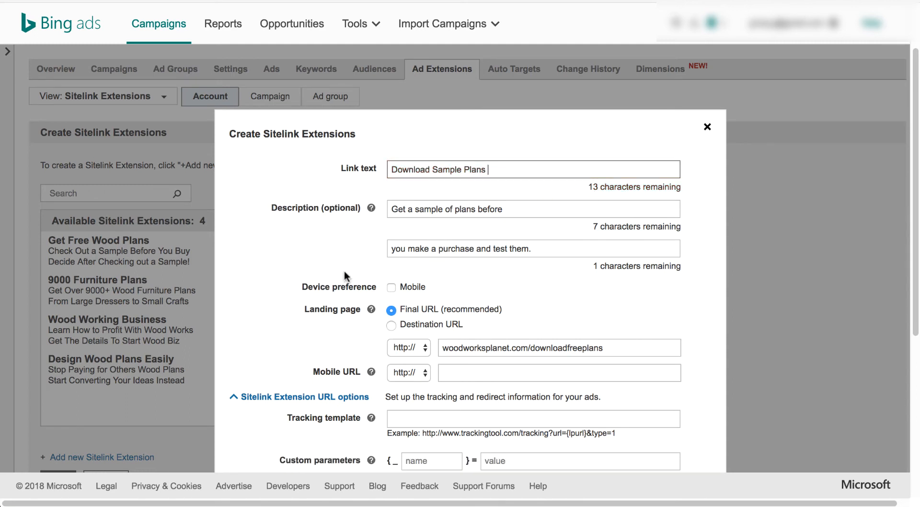
scroll(337, 255, "down", 5)
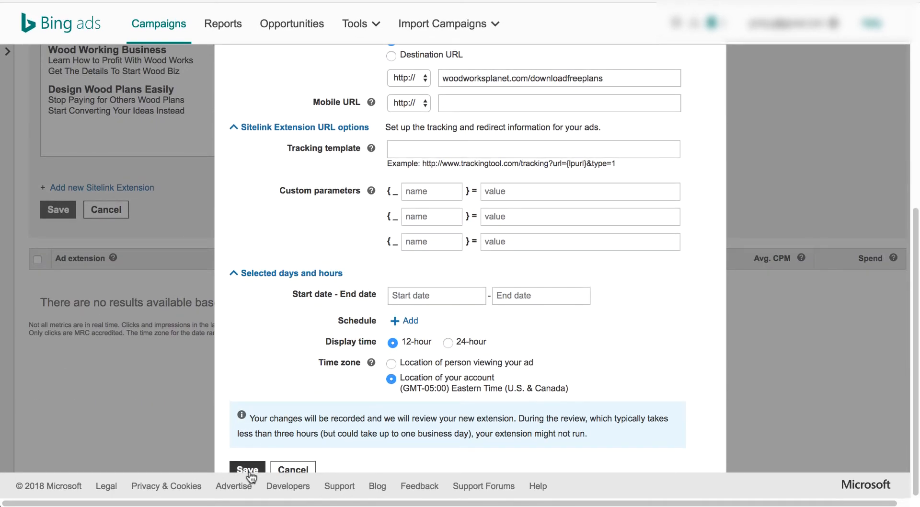
left_click(248, 469)
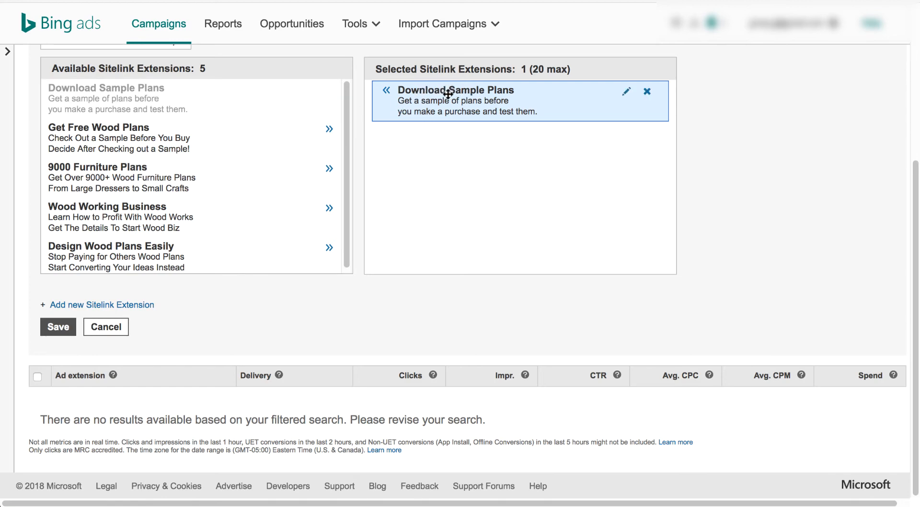
Save the account-level sitelink selection containing "Download Sample Plans"
scroll(398, 291, "up", 4)
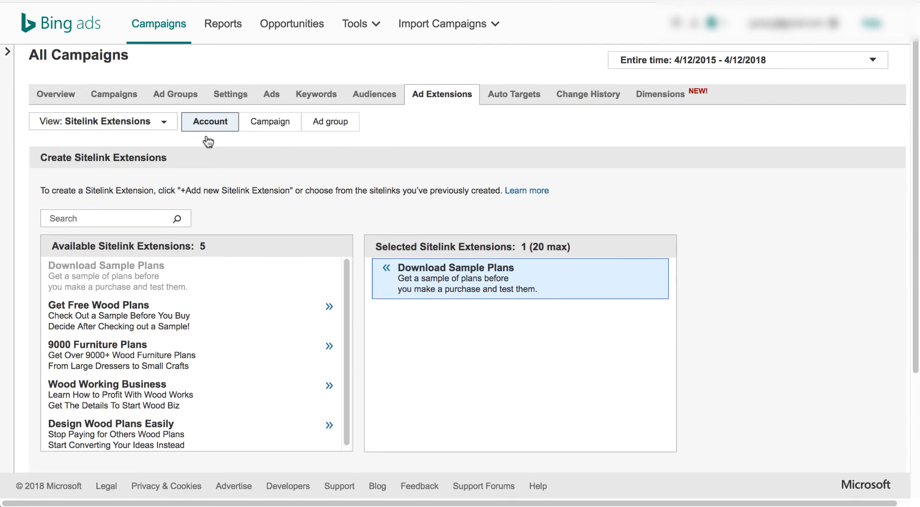
scroll(336, 221, "down", 4)
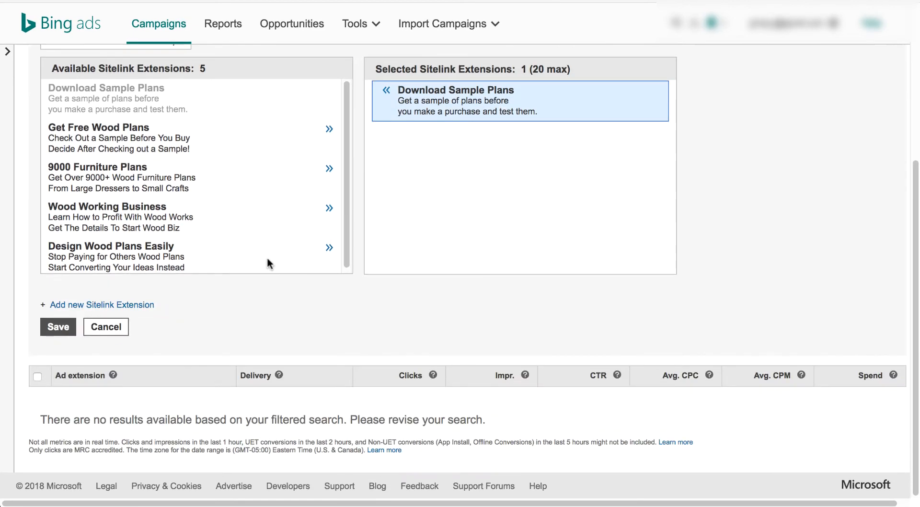
left_click(58, 327)
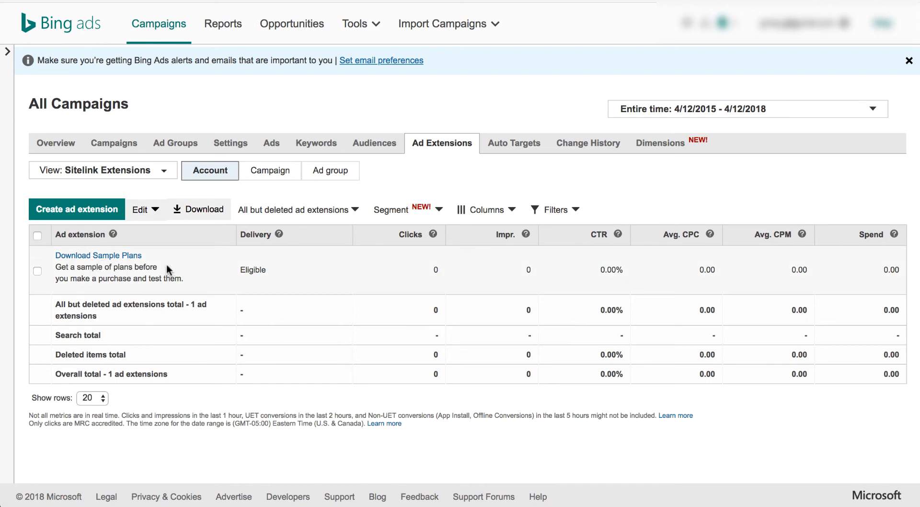
Review the sitelink extensions at campaign and ad group level, and return to the account level
left_click(269, 177)
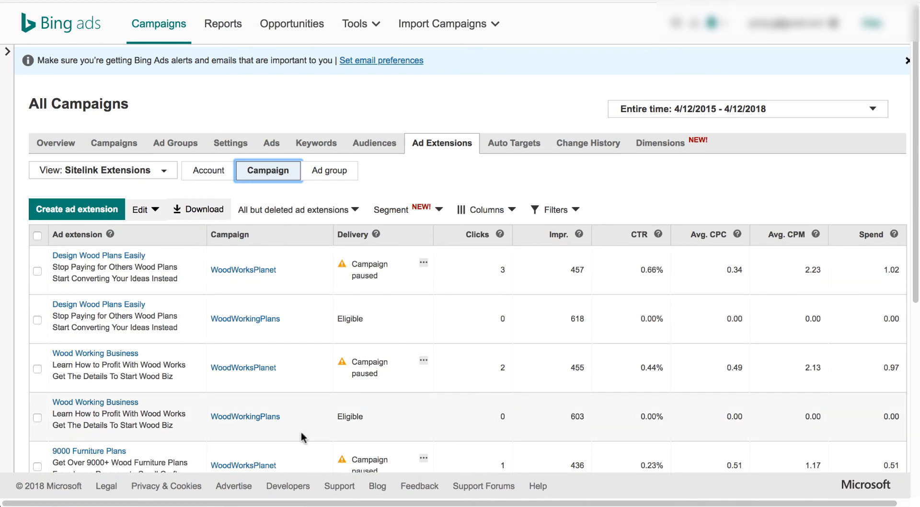
scroll(543, 373, "down", 4)
scroll(543, 372, "up", 4)
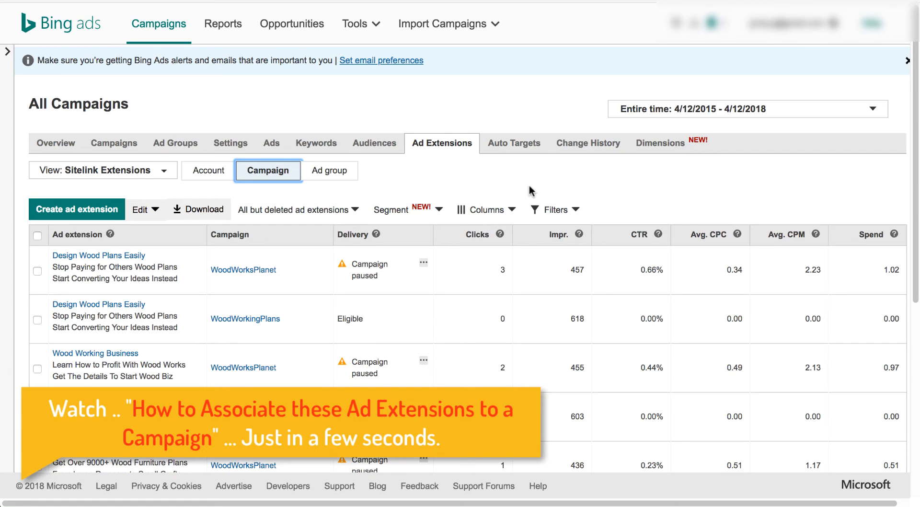
left_click(346, 173)
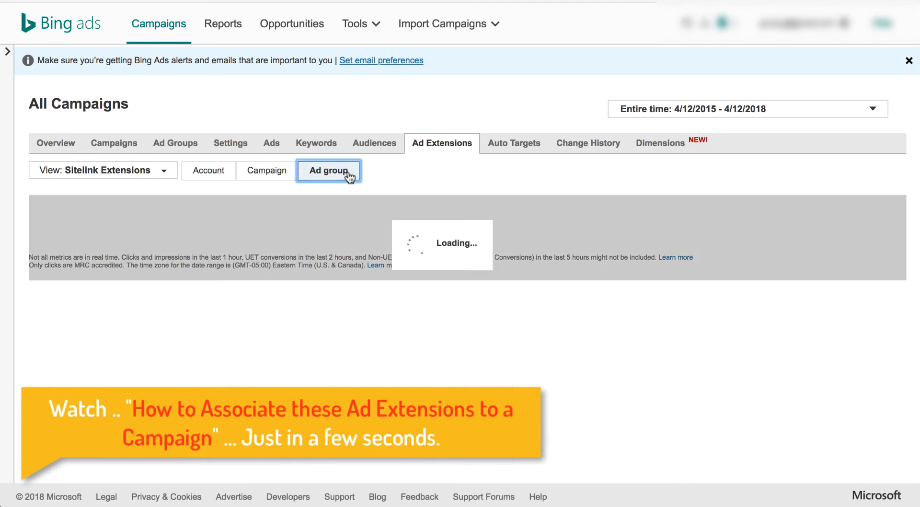
left_click(206, 178)
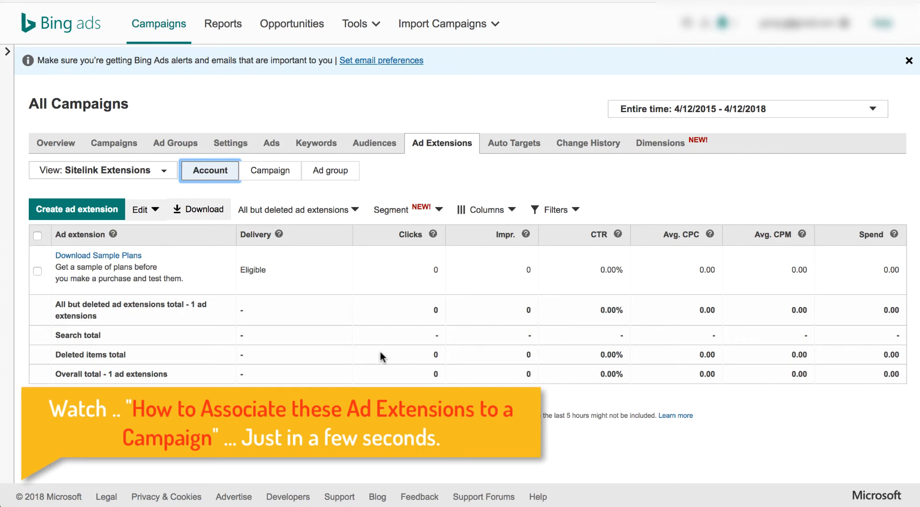
Switch the ad extension view to Callout Extensions and start adding a new callout extension at account level
left_click(129, 182)
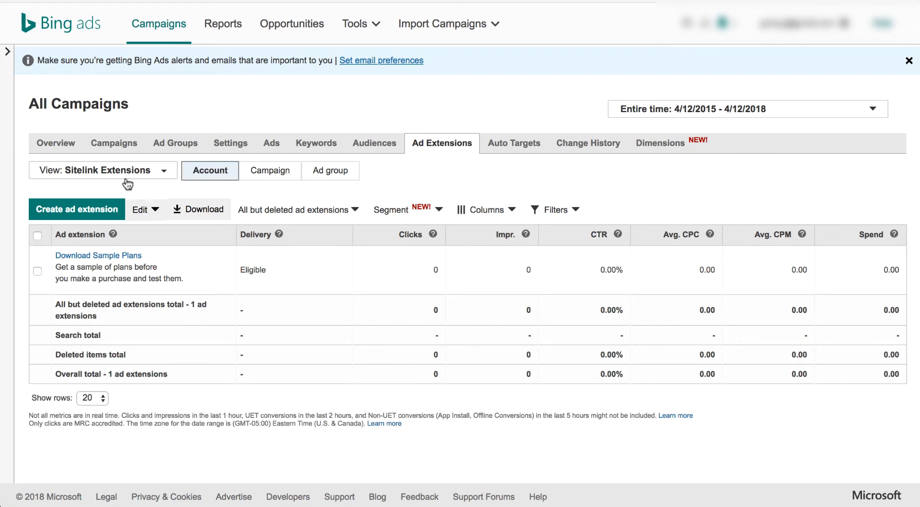
left_click(123, 173)
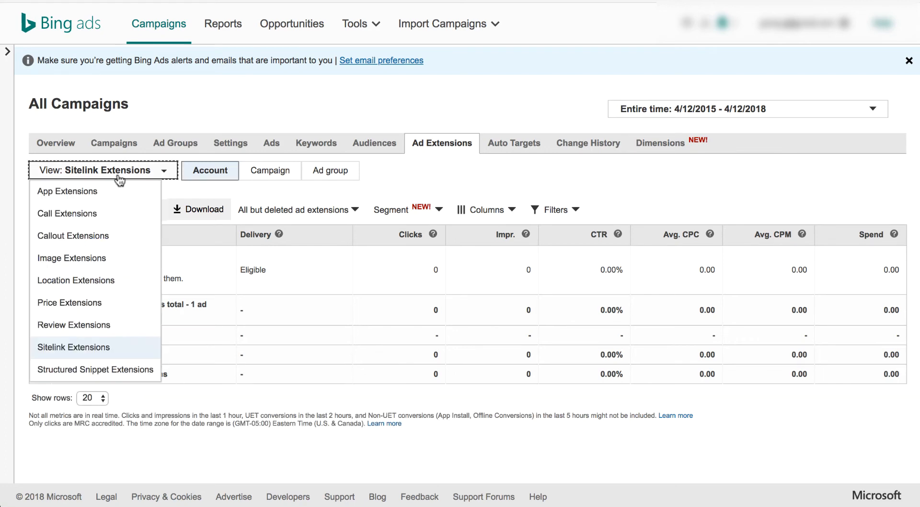
left_click(84, 235)
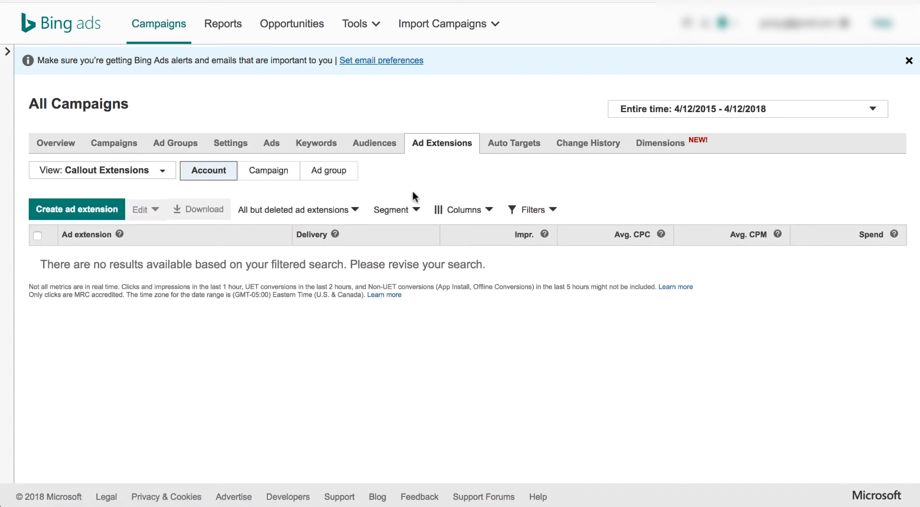
left_click(112, 214)
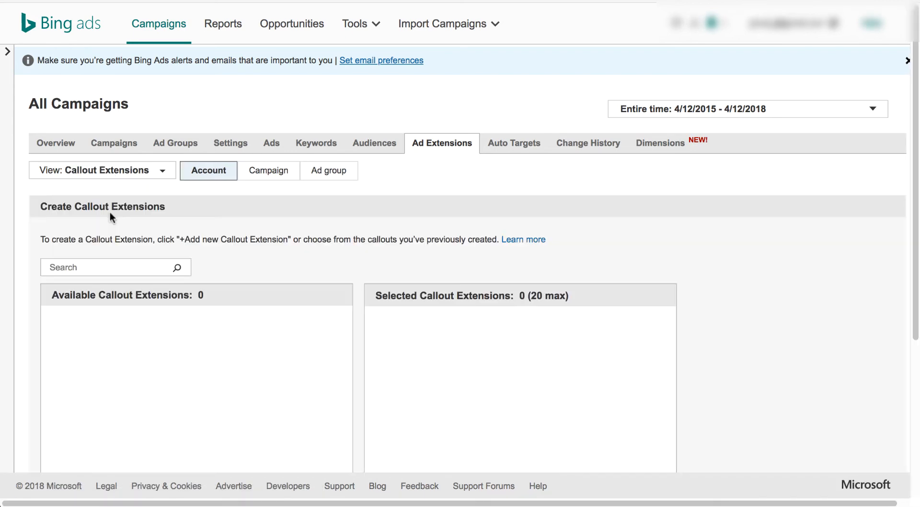
scroll(311, 256, "down", 3)
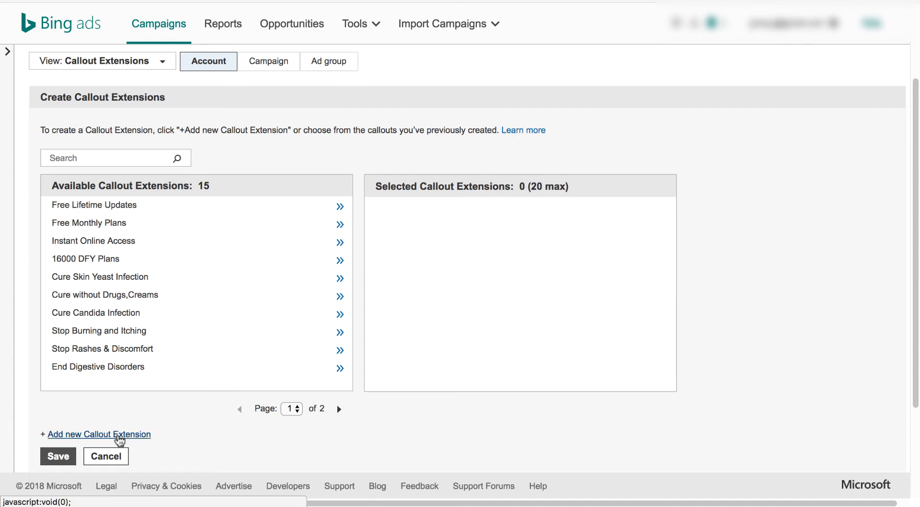
left_click(119, 436)
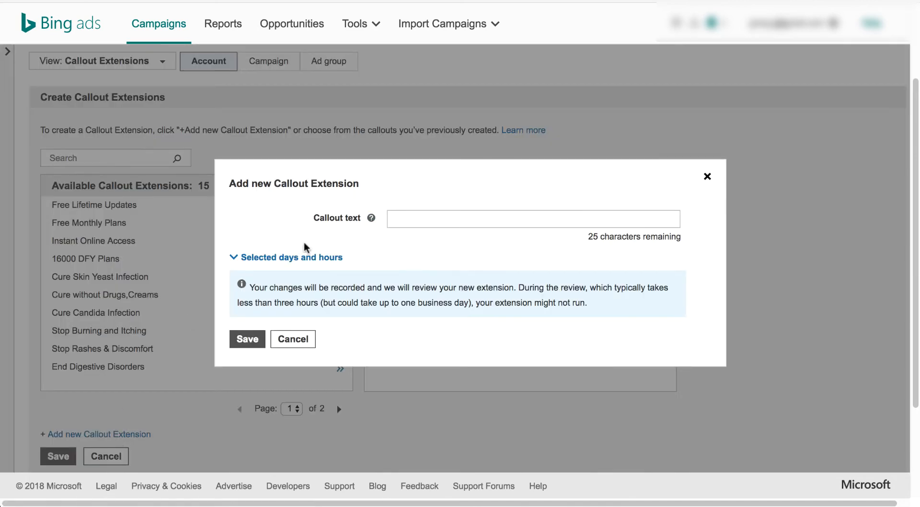
Expand the callout's scheduling options, enter the callout text "Get a Free Plan per Month" and save the new callout extension
left_click(287, 258)
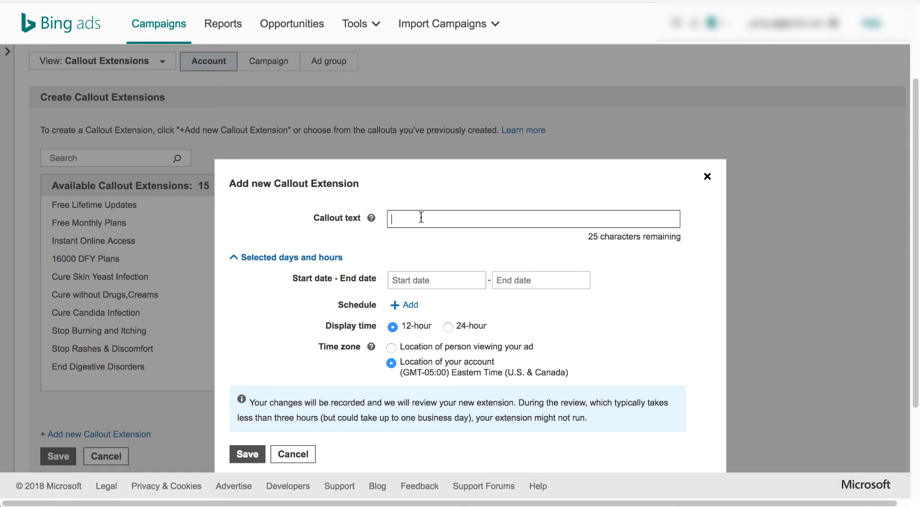
type("a Plan De")
key("BackSpace")
key("BackSpace")
type("per Month")
left_click(415, 220)
type("Free")
left_click(259, 444)
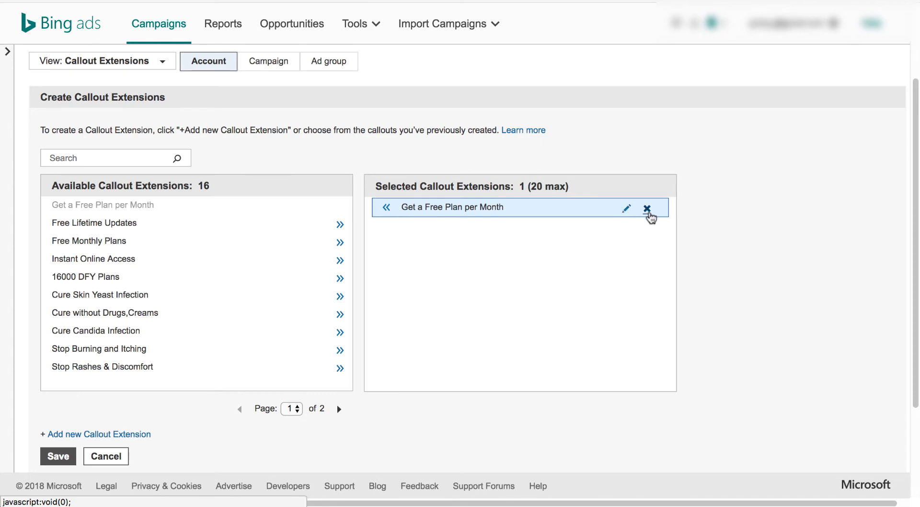
Check the "Get a Free Plan per Month" callout in its editor without changes, and save the account-level callout selection
left_click(626, 209)
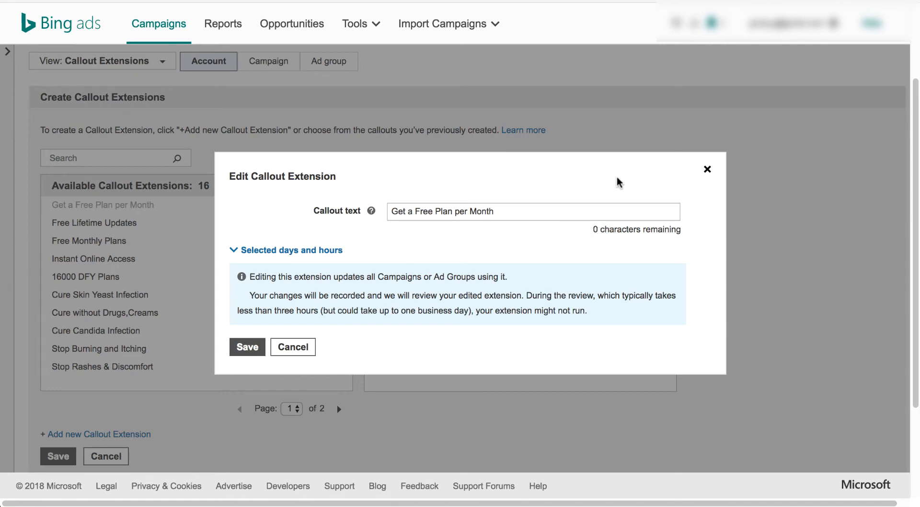
left_click(706, 169)
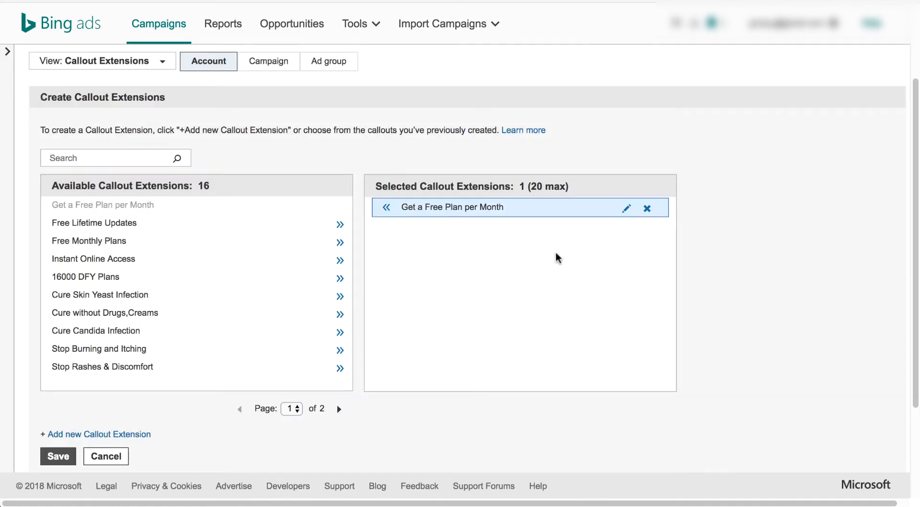
left_click(59, 457)
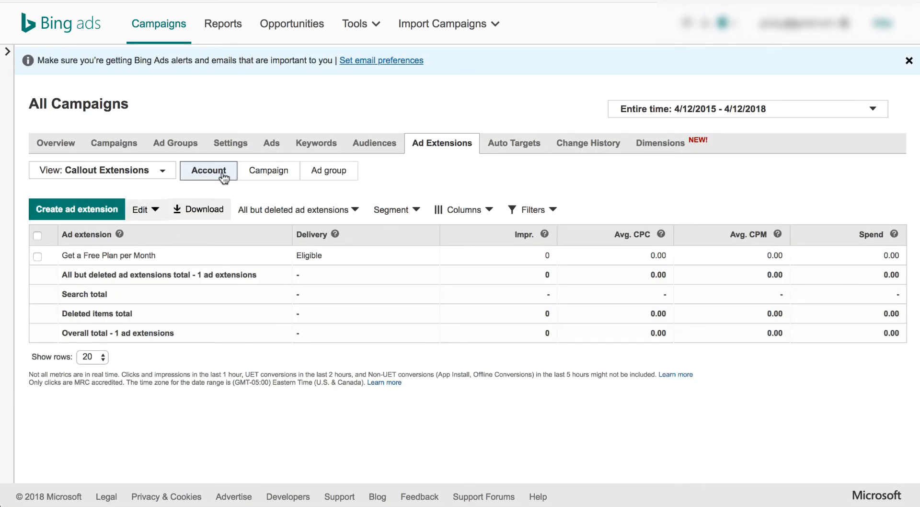
Switch the view to Structured Snippet Extensions, check the campaign-level entries and return to the account level
left_click(159, 172)
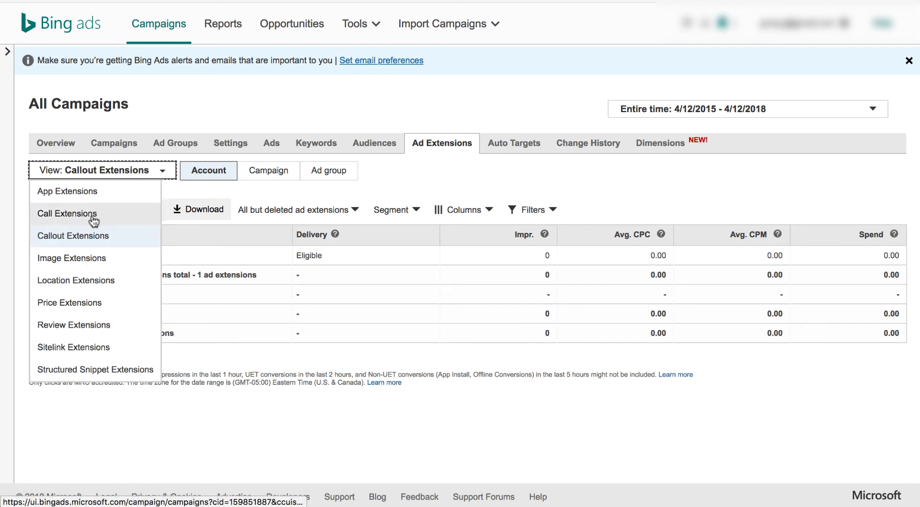
left_click(98, 371)
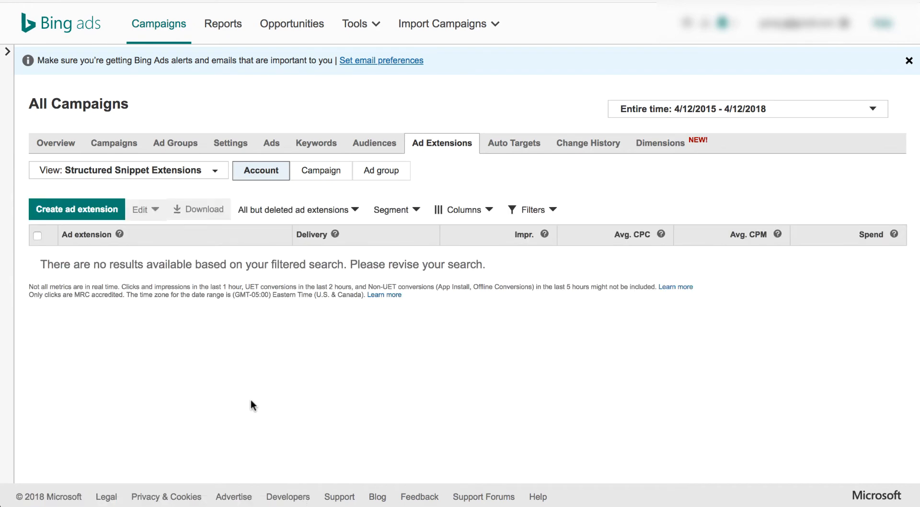
left_click(306, 173)
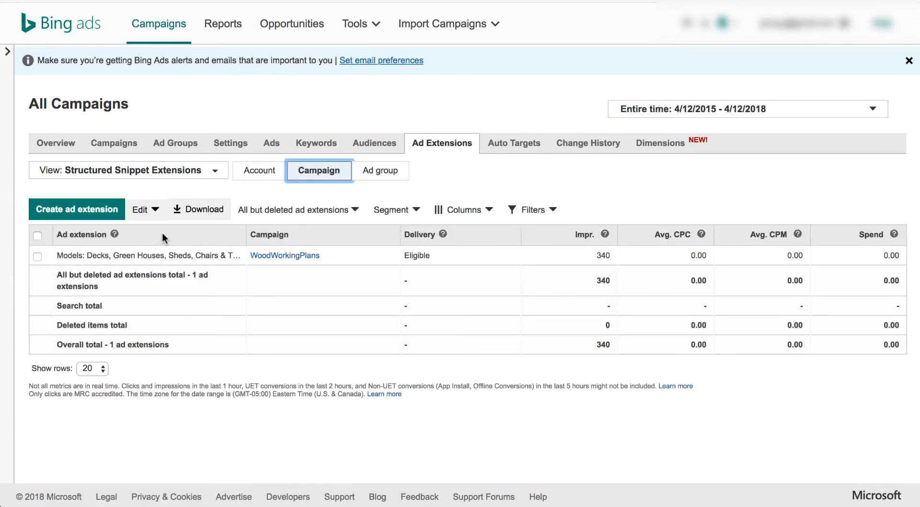
left_click(250, 175)
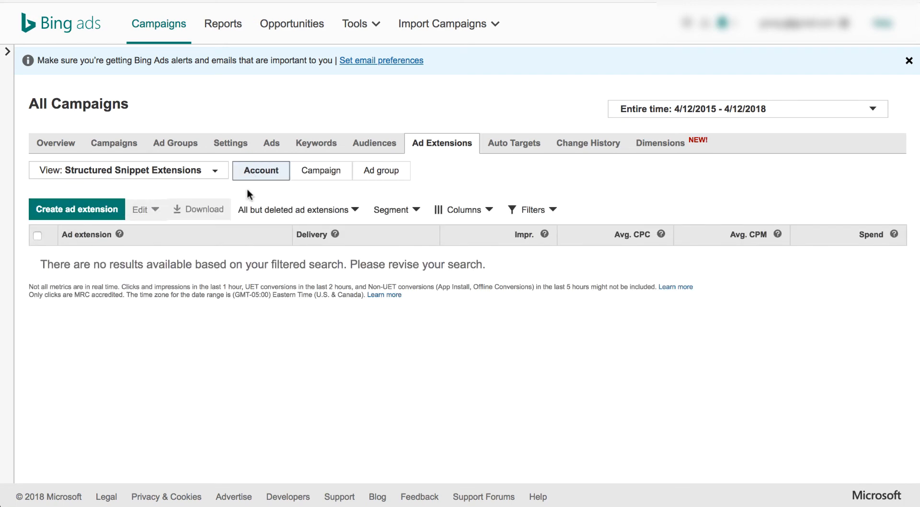
Start adding a new structured snippet extension at account level
left_click(104, 207)
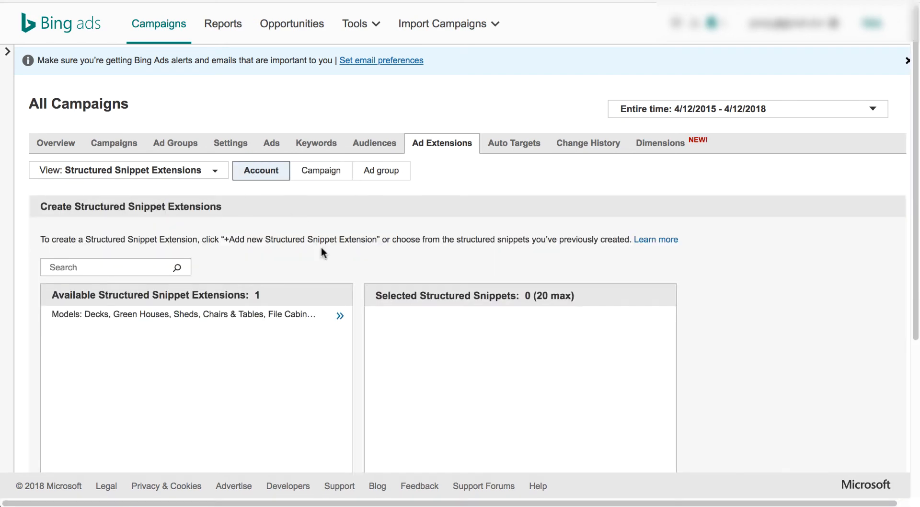
scroll(321, 261, "down", 3)
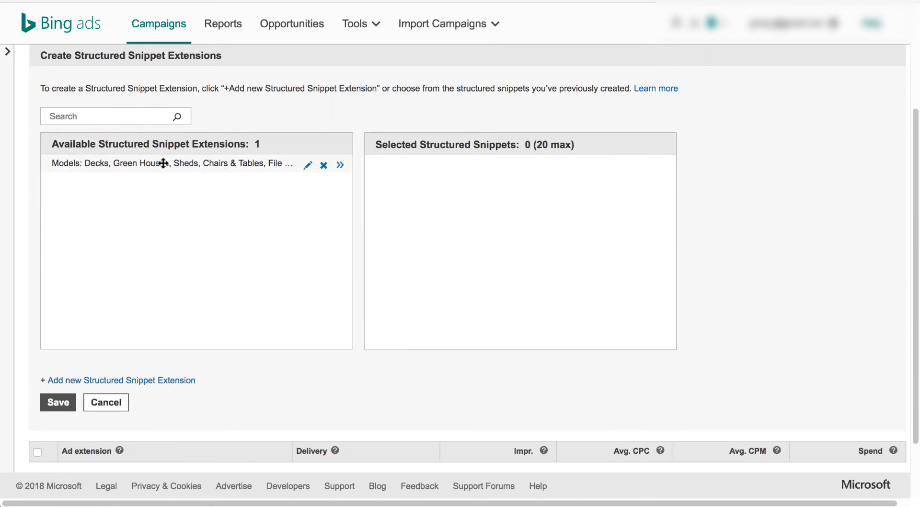
left_click(120, 380)
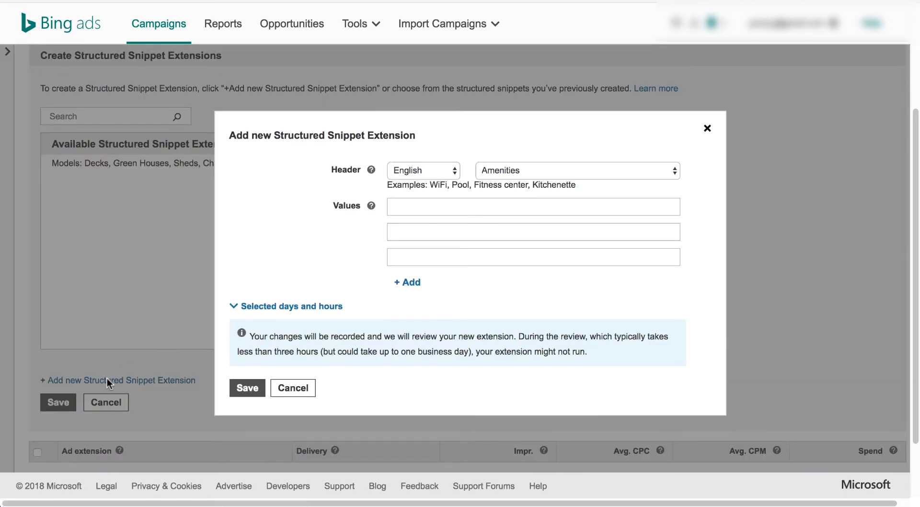
Browse the available header types and set the structured snippet header to Models
left_click(530, 172)
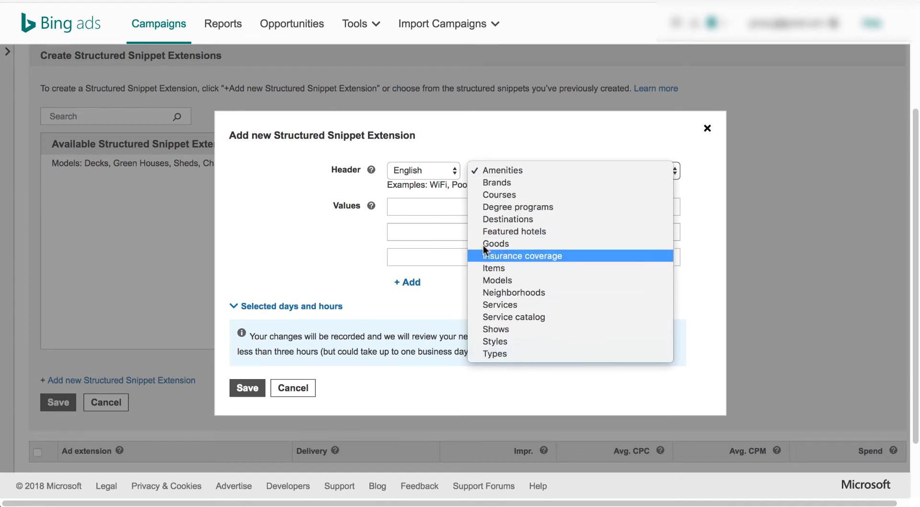
left_click(452, 146)
left_click(437, 206)
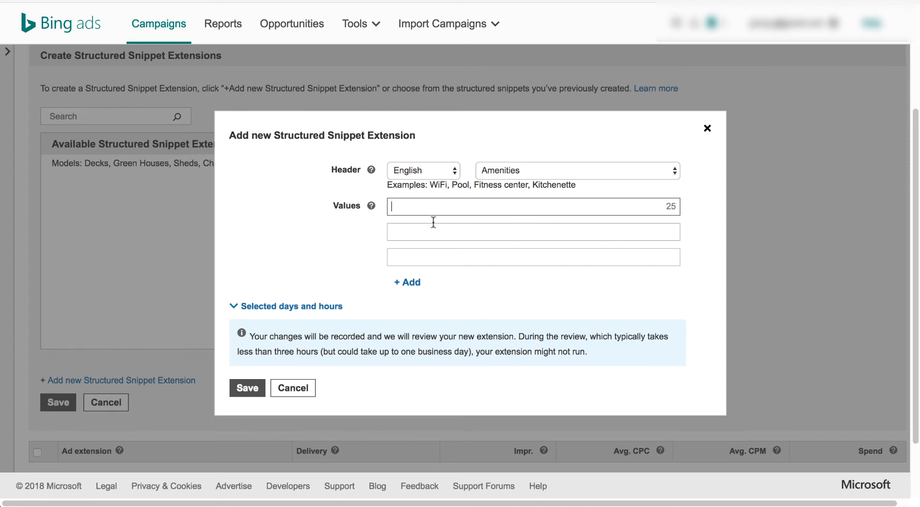
left_click(436, 206)
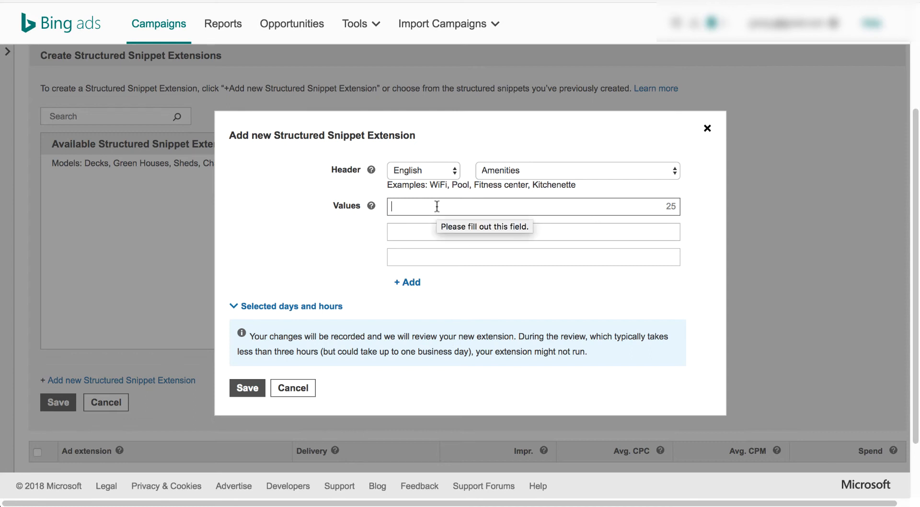
left_click(518, 169)
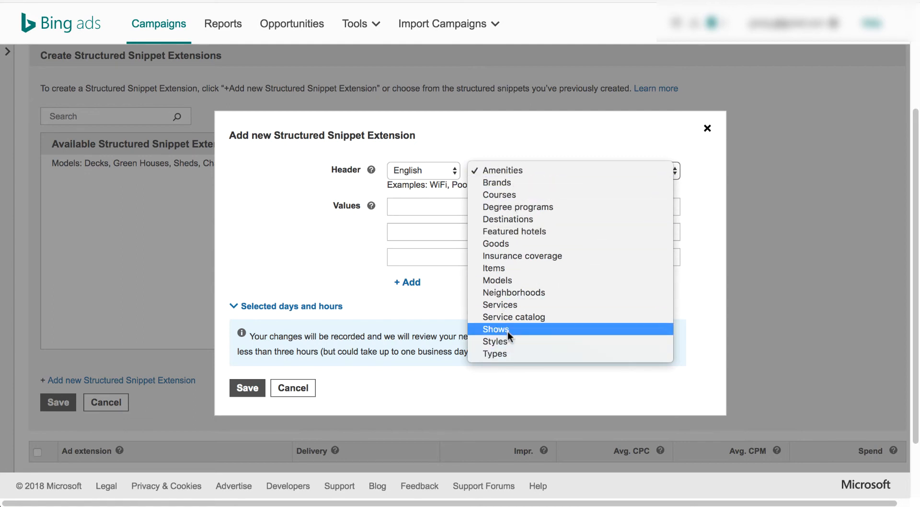
left_click(516, 281)
left_click(478, 211)
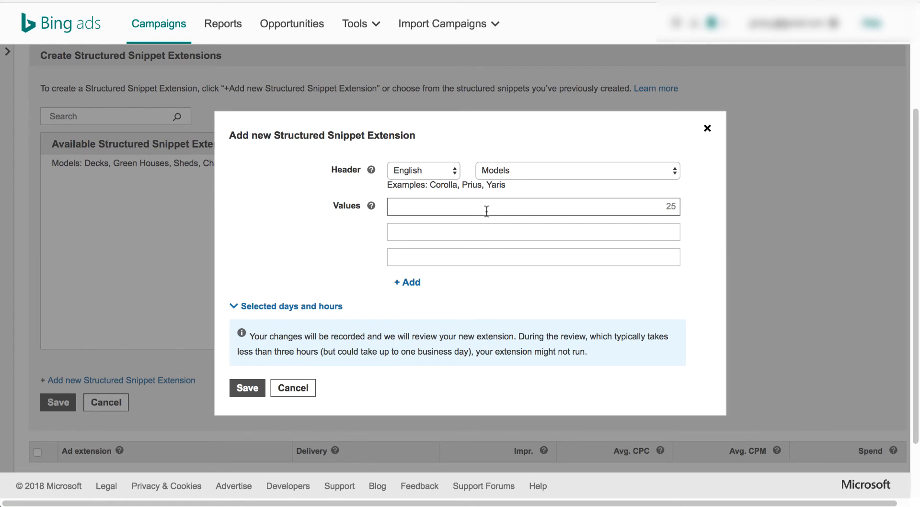
Fill in the first three snippet values as "Furniture Plans", "Outdoor Plans" and "Shed Plans"
type("Furnit")
key("BackSpace")
key("BackSpace")
key("BackSpace")
type("niture Plans")
key("Tab")
type("Outdoor Plans")
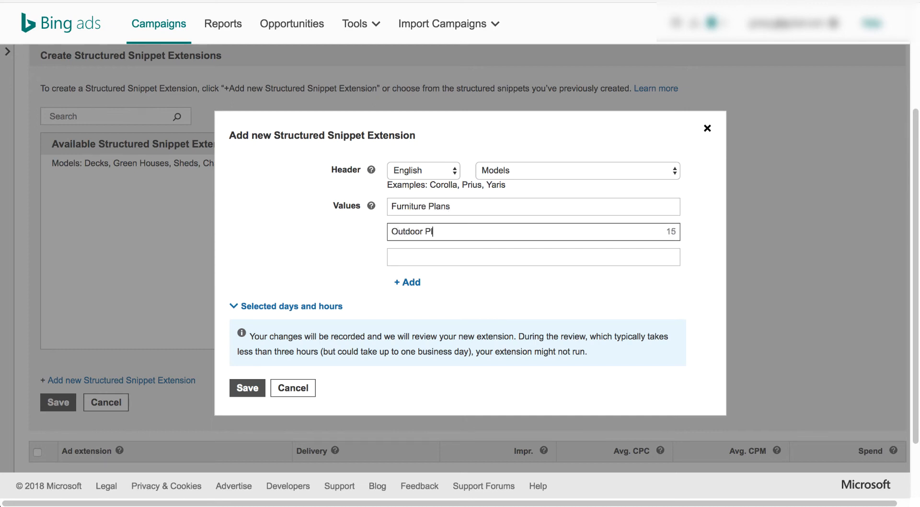
key("Tab")
type("Shed Plan")
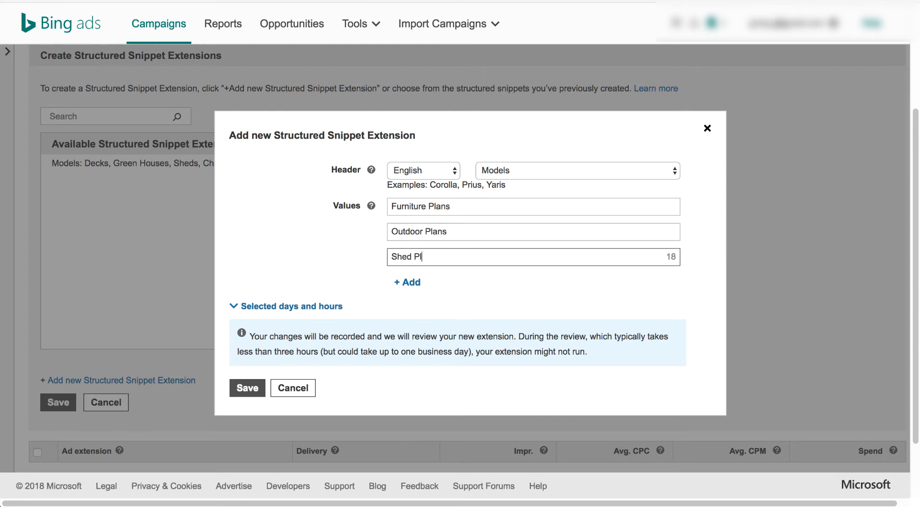
Add a fourth value to the structured snippet and enter "Barn Plans"
left_click(408, 283)
left_click(431, 286)
type("O")
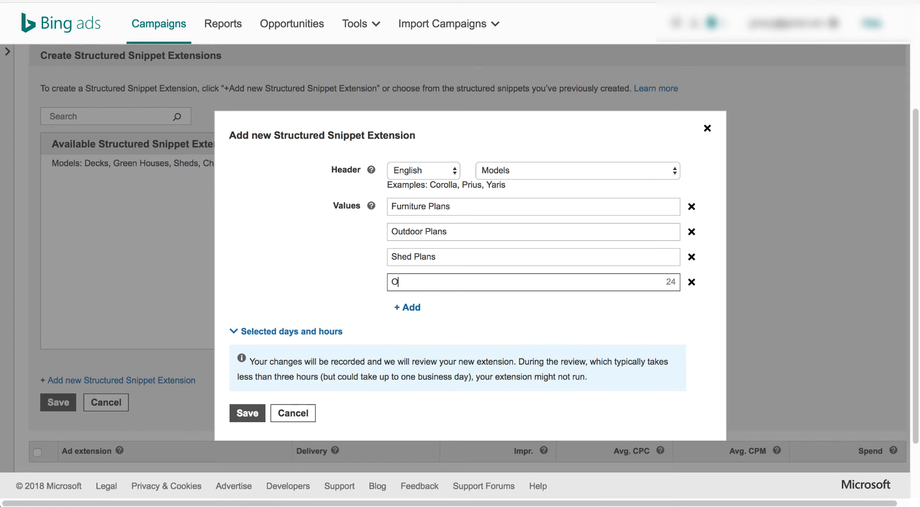
type("Barn Plans")
Check the scheduling options without setting any, save the new structured snippet extension and save the account-level selection
left_click(279, 336)
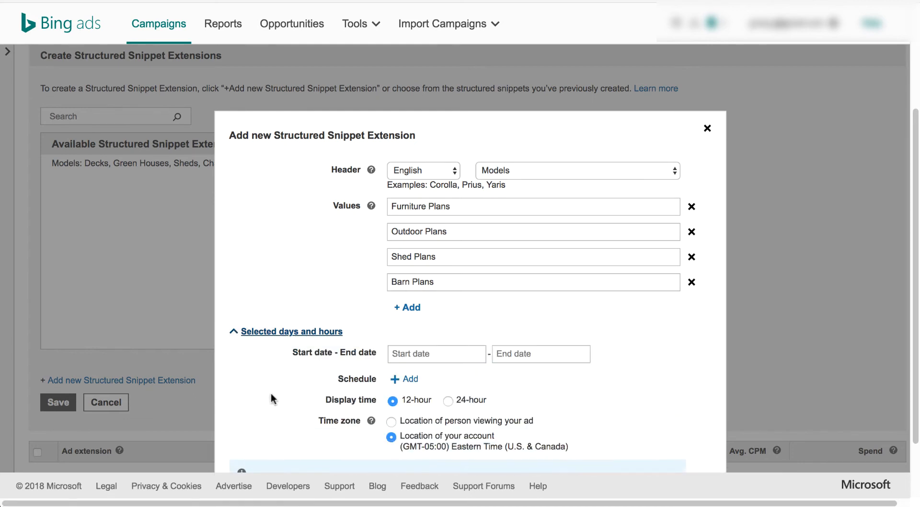
scroll(271, 394, "down", 3)
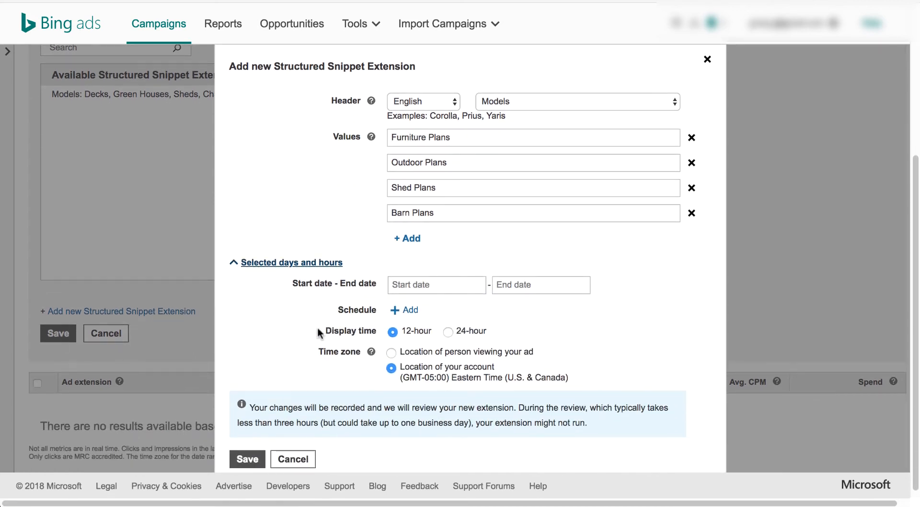
left_click(248, 459)
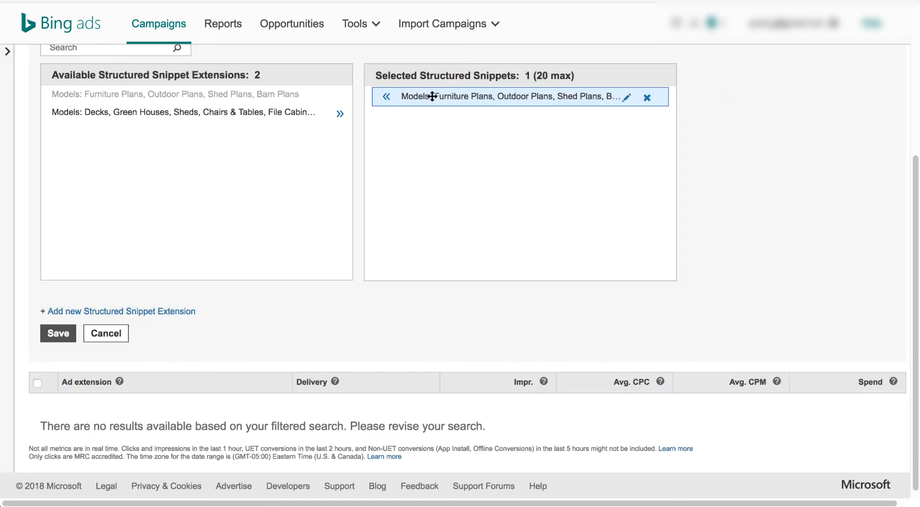
mouse_move(479, 97)
scroll(279, 318, "up", 5)
left_click(62, 454)
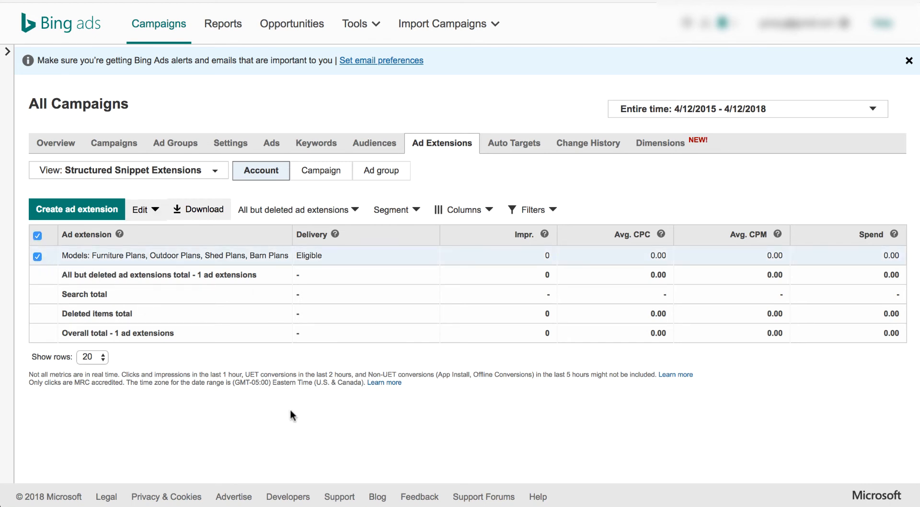
Switch the view to Call Extensions and start creating a call extension
left_click(211, 178)
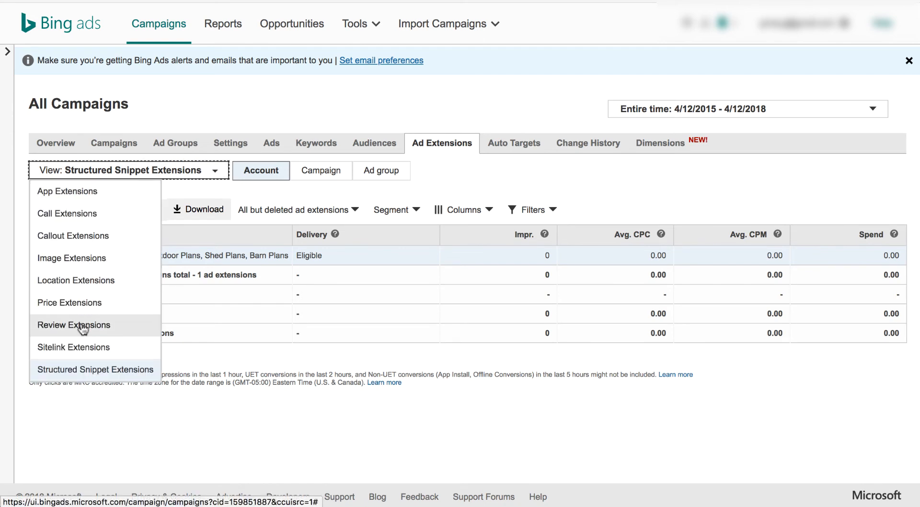
left_click(79, 216)
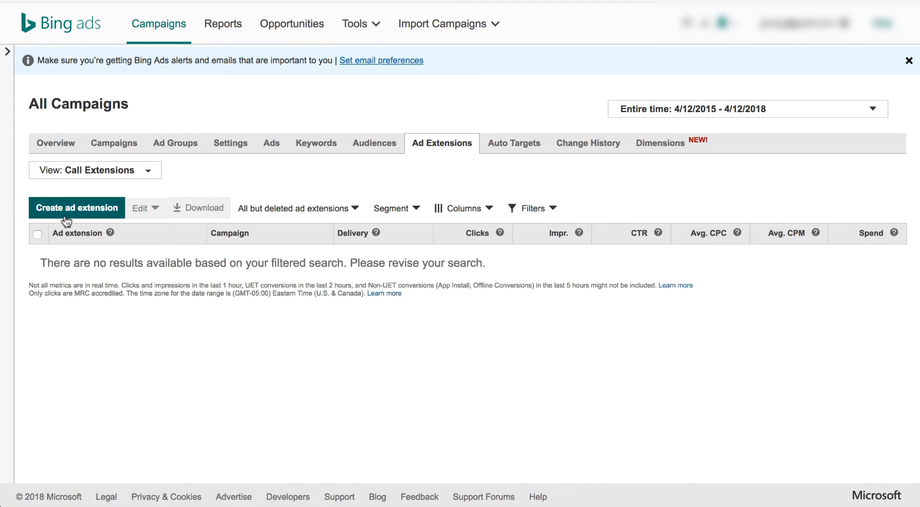
left_click(66, 218)
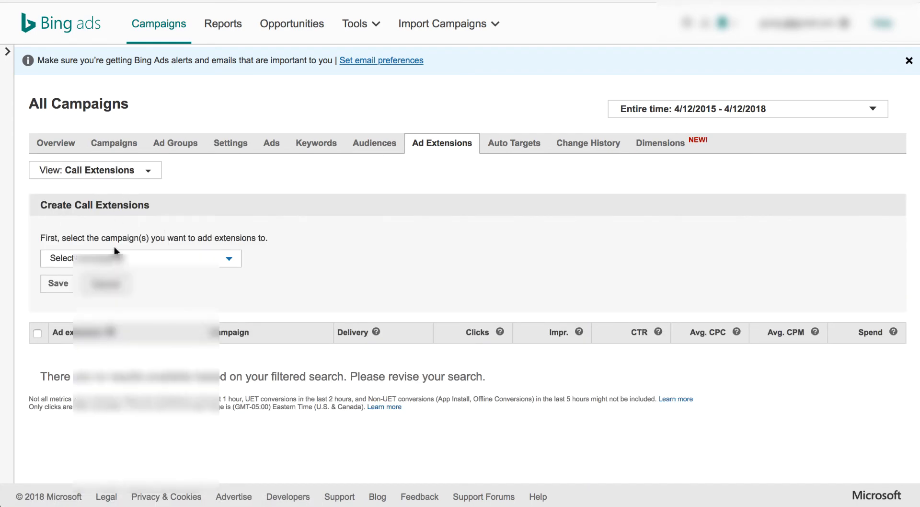
Select the InjuryProCanada-Ontario campaign as the one to receive the call extension and confirm the selection
left_click(125, 260)
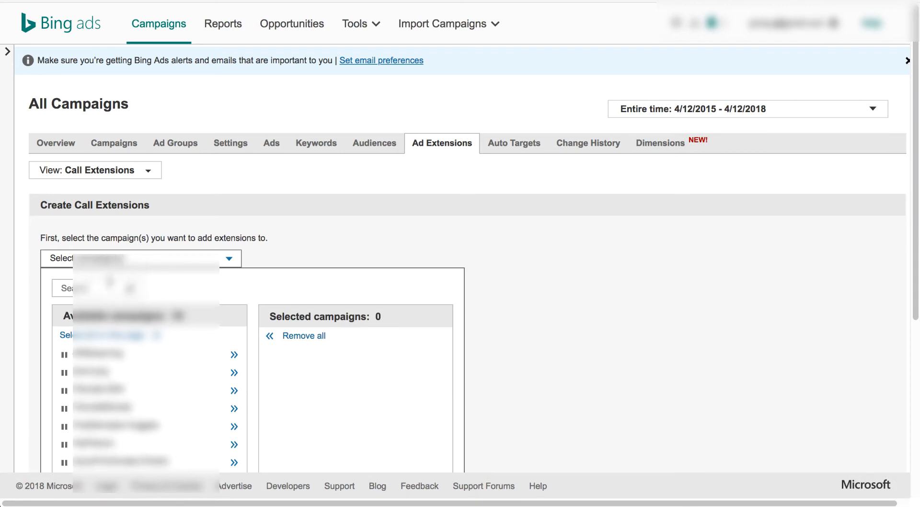
scroll(306, 258, "down", 2)
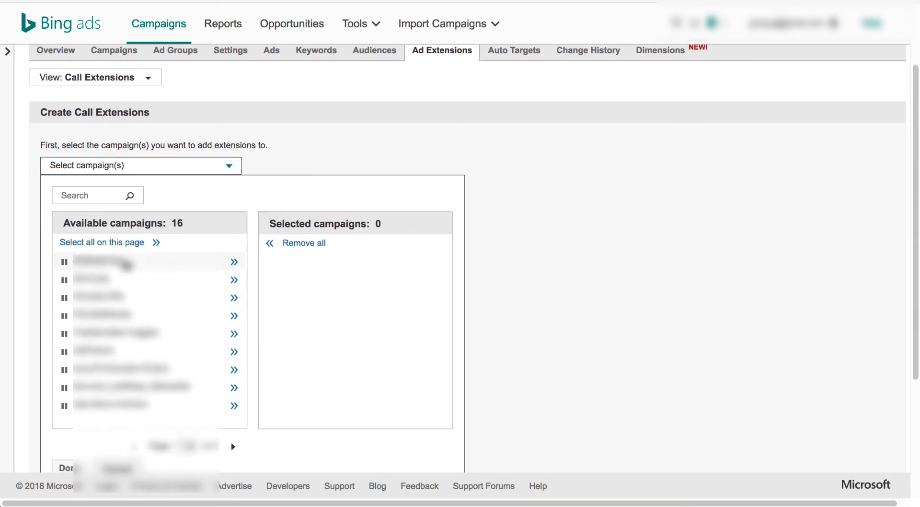
left_click(126, 369)
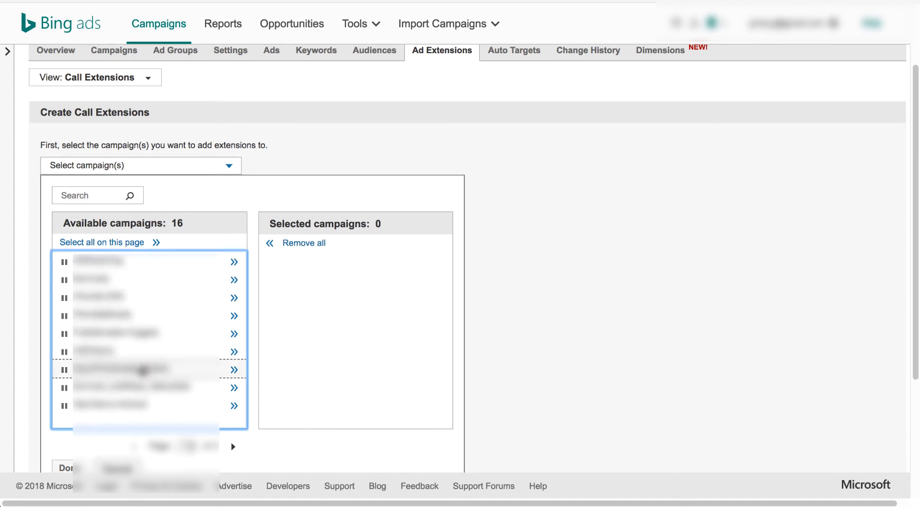
left_click(234, 369)
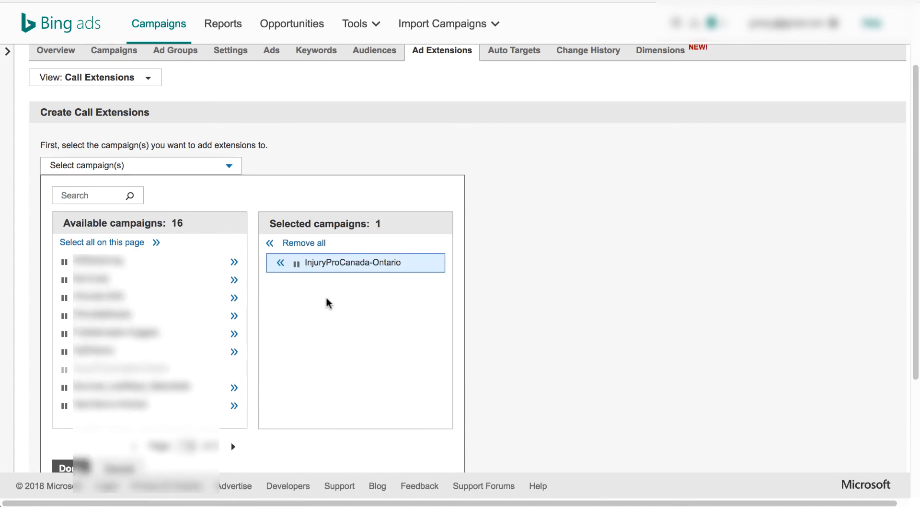
scroll(317, 324, "down", 3)
left_click(71, 305)
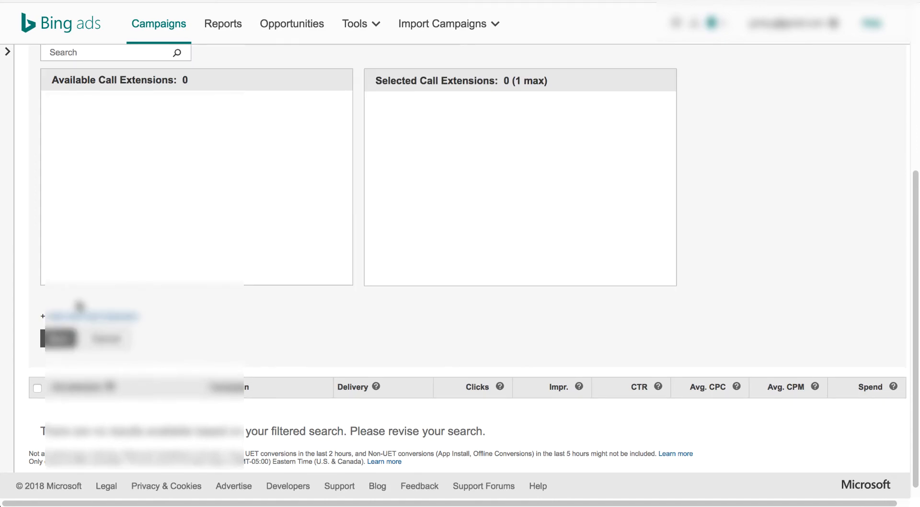
Review the country, phone number and scheduling options of a new call extension, and cancel the creation without saving
scroll(306, 316, "up", 3)
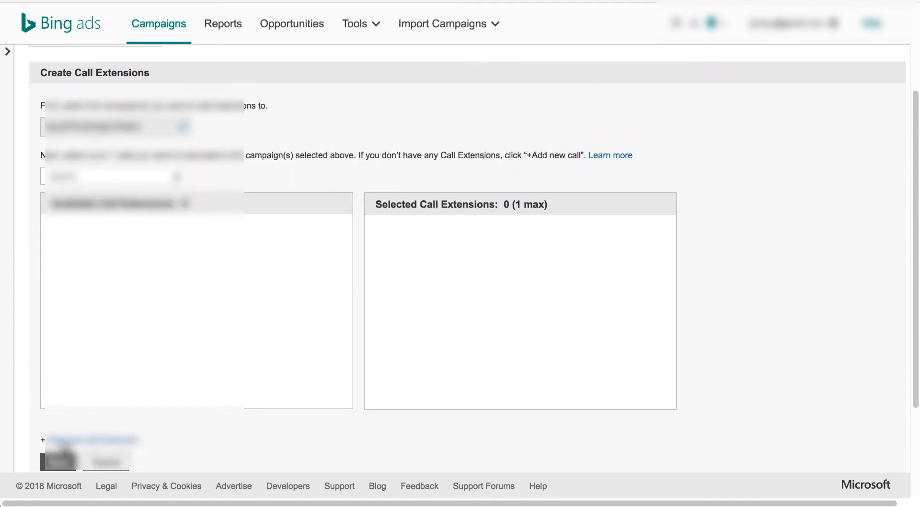
left_click(77, 440)
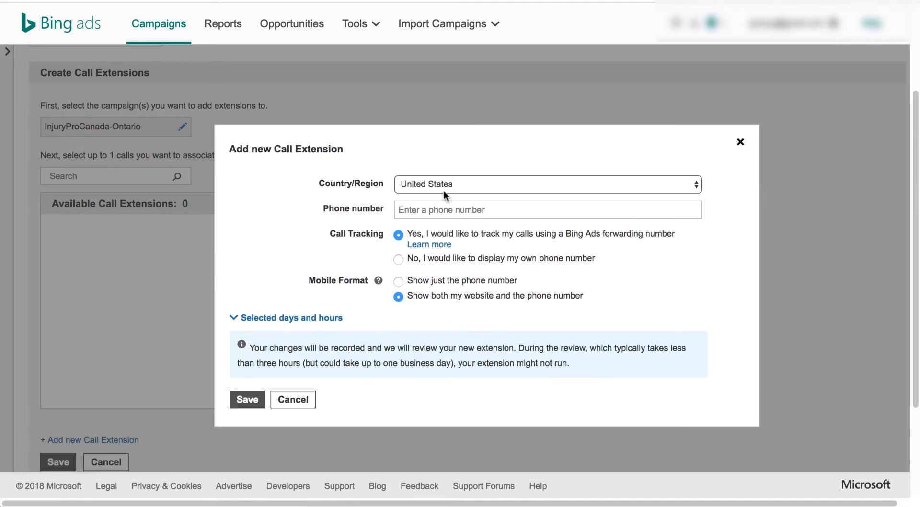
left_click(441, 184)
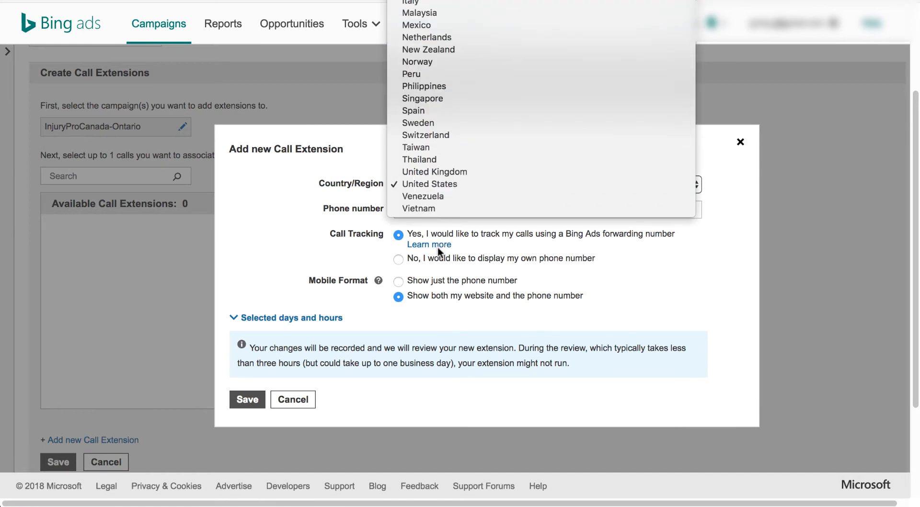
left_click(242, 245)
left_click(471, 209)
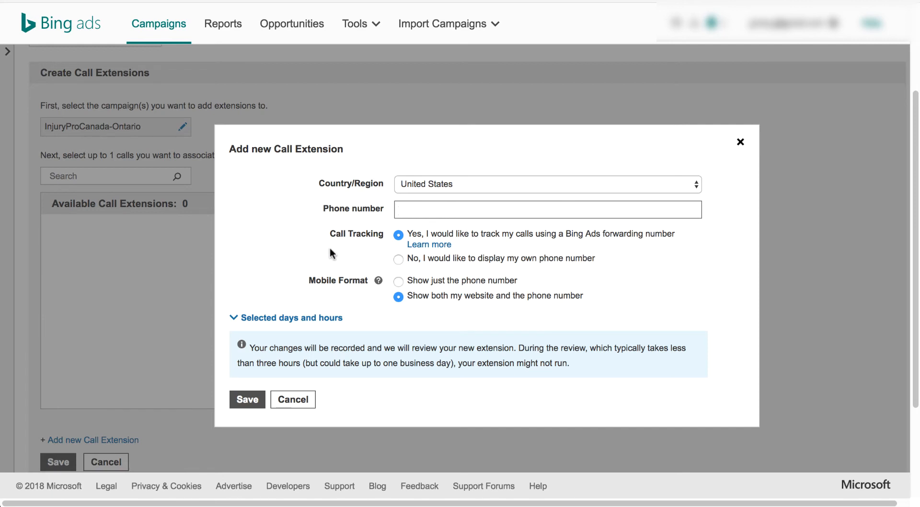
left_click(283, 318)
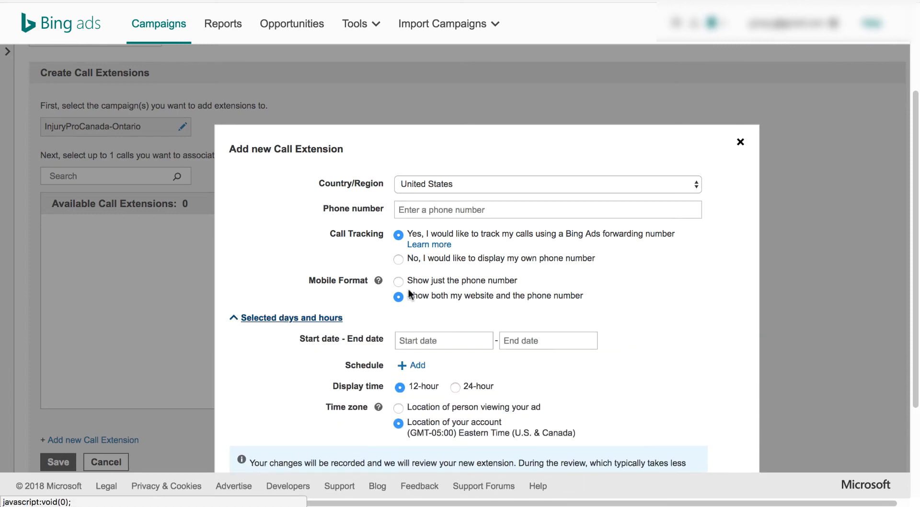
scroll(263, 396, "down", 1)
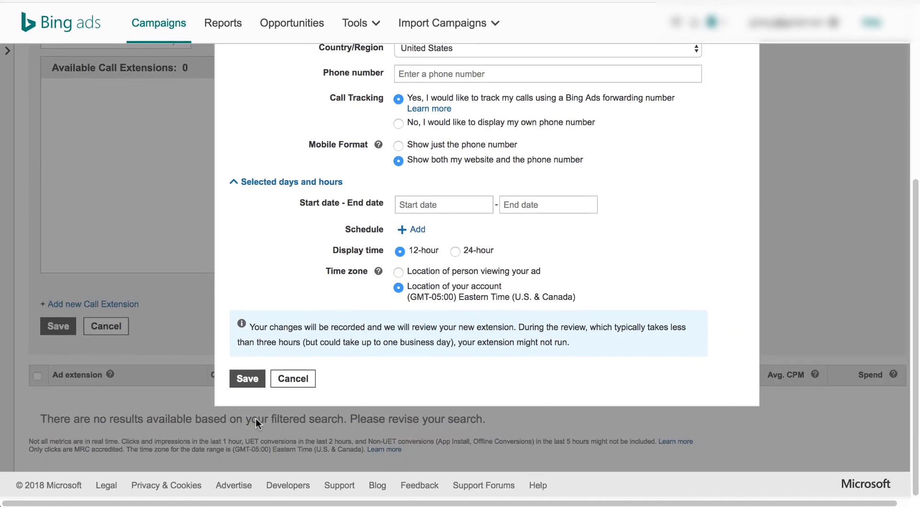
left_click(299, 379)
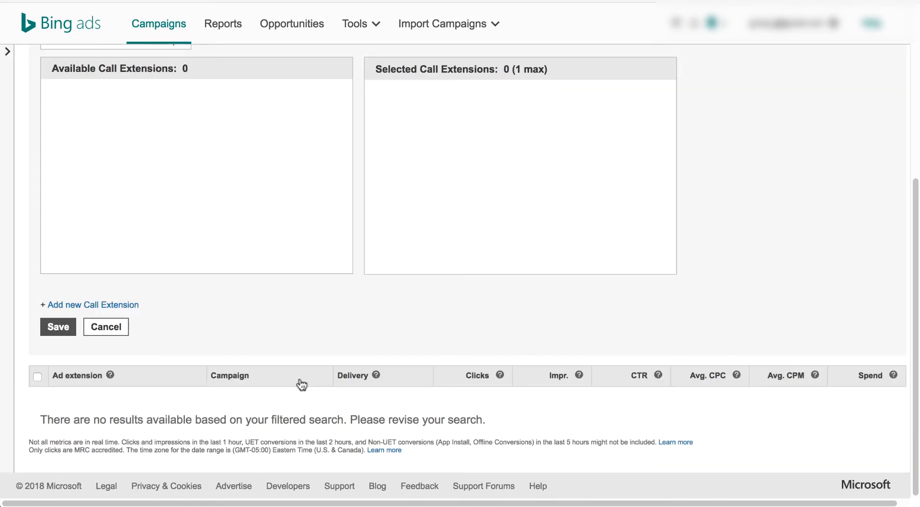
left_click(111, 327)
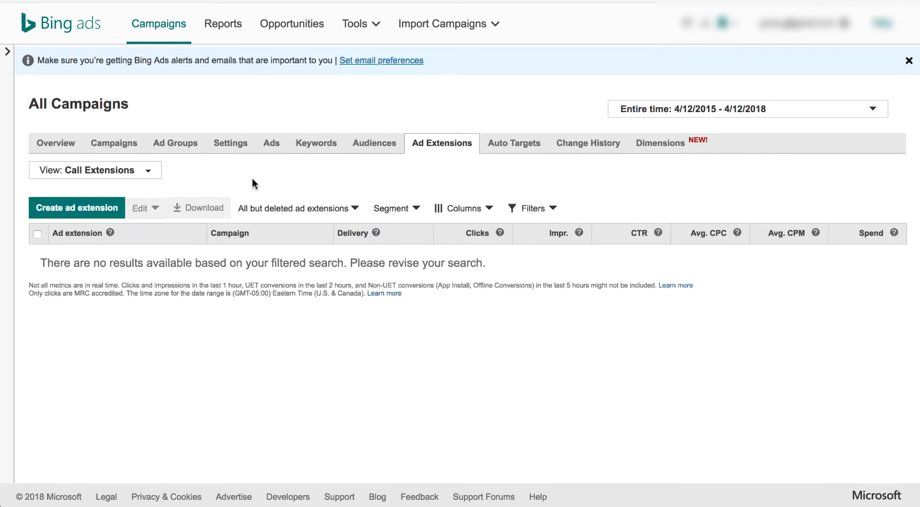
Switch the view to Review Extensions and start adding a new review extension at account level
left_click(148, 171)
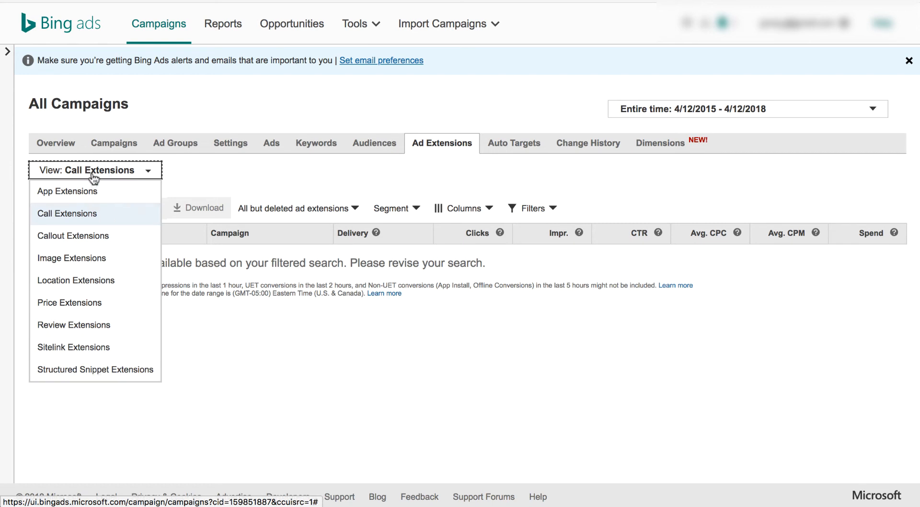
left_click(80, 324)
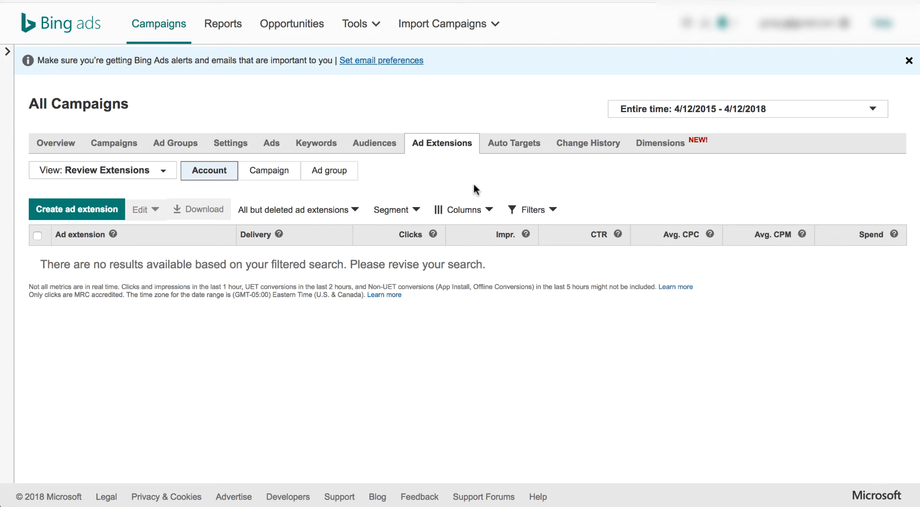
left_click(74, 211)
scroll(243, 248, "down", 3)
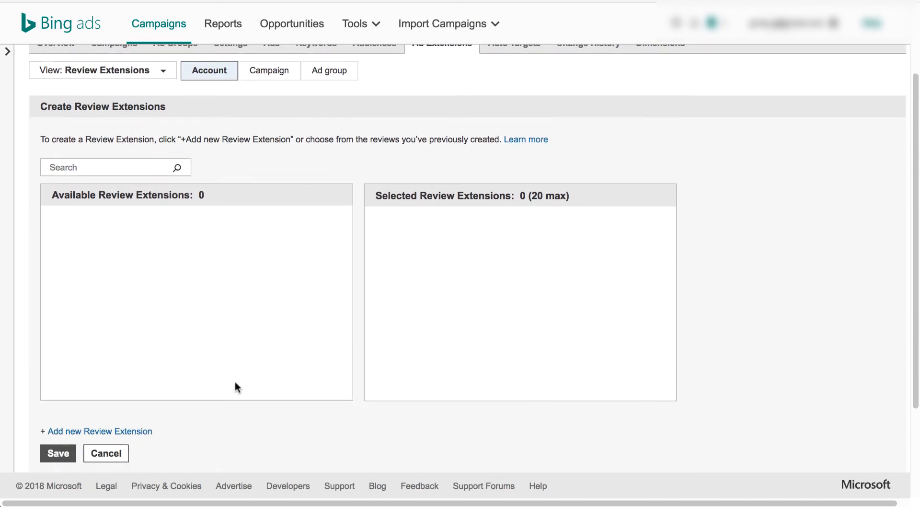
left_click(109, 431)
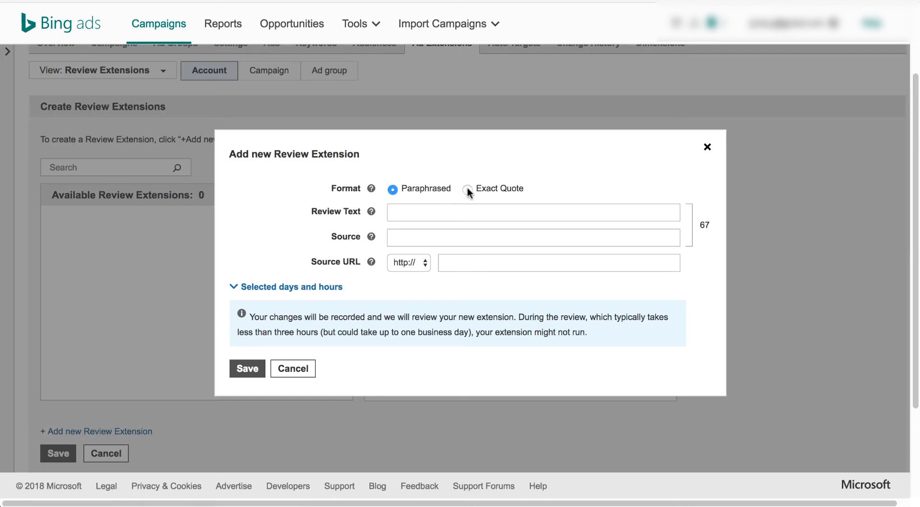
Review the format, review text, source and source URL fields of a new review extension, and cancel the creation without saving
left_click(479, 193)
left_click(431, 191)
left_click(424, 217)
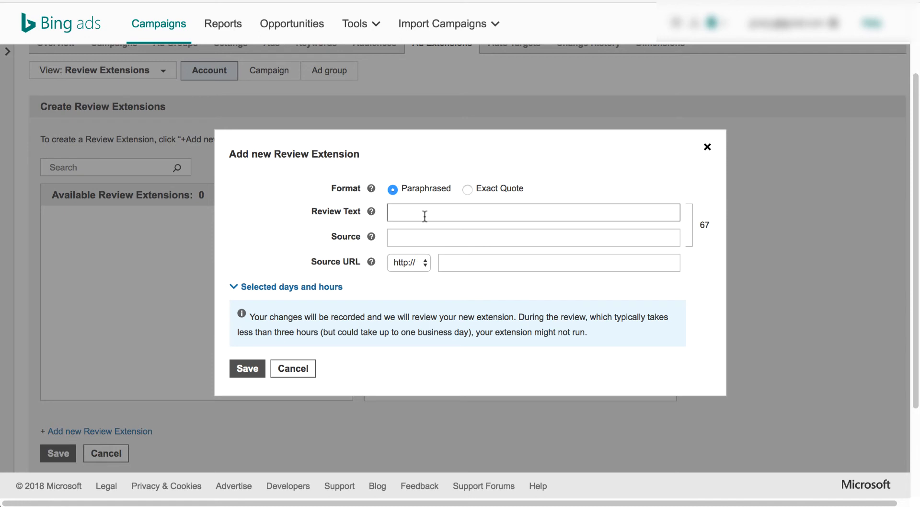
left_click(426, 235)
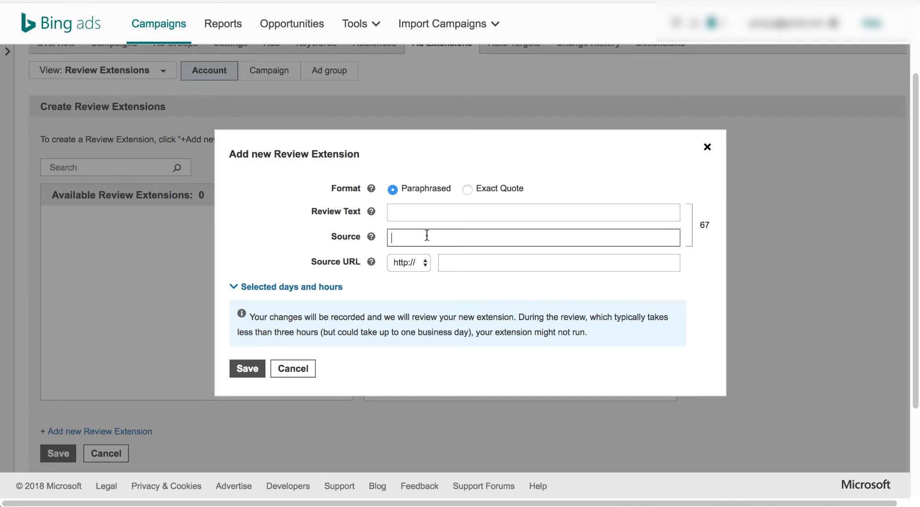
left_click(443, 281)
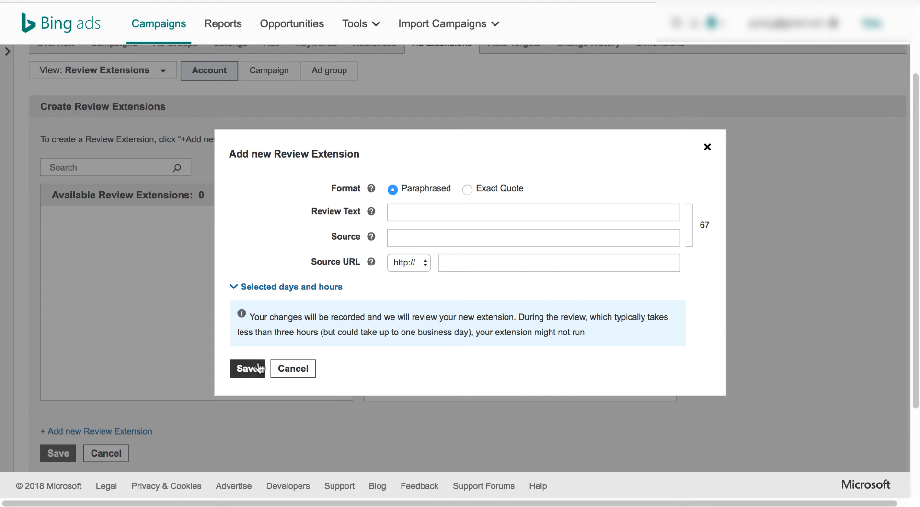
left_click(311, 368)
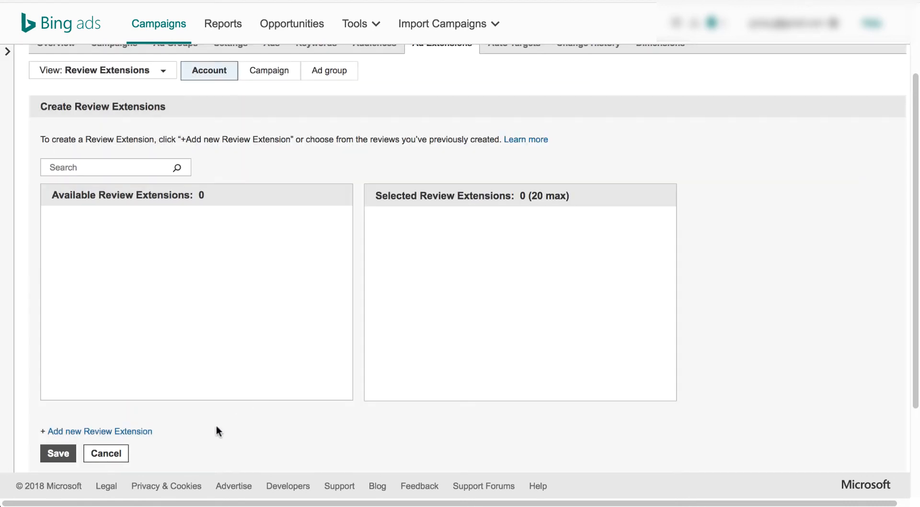
left_click(117, 456)
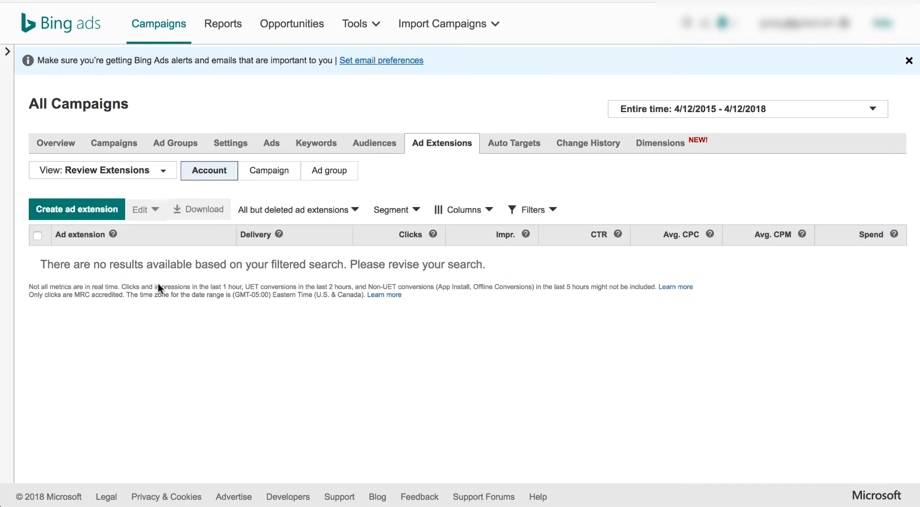
Switch the view to Image Extensions and start creating a new image extension at account level
left_click(161, 173)
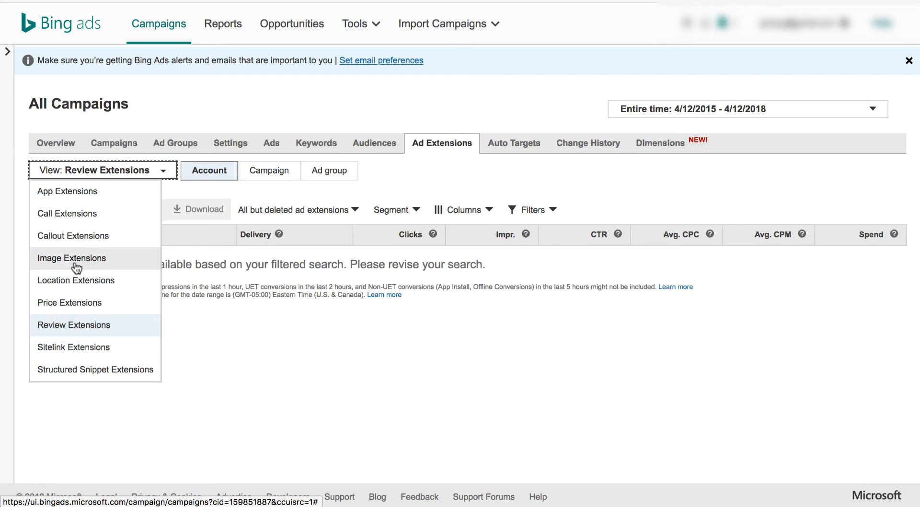
left_click(94, 257)
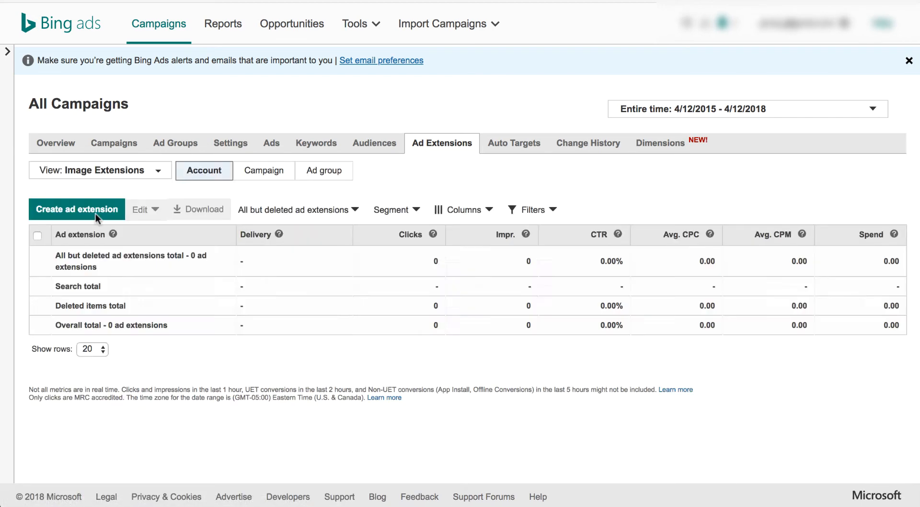
left_click(85, 209)
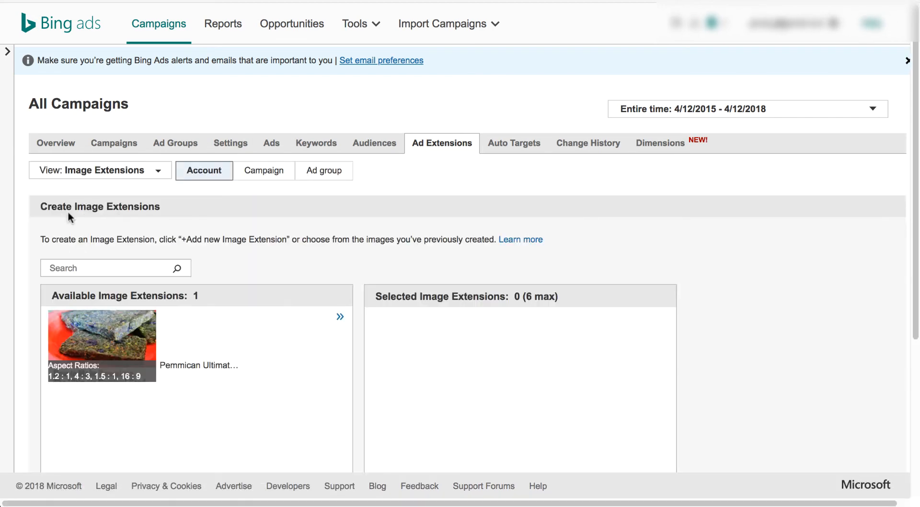
mouse_move(121, 348)
scroll(251, 259, "down", 5)
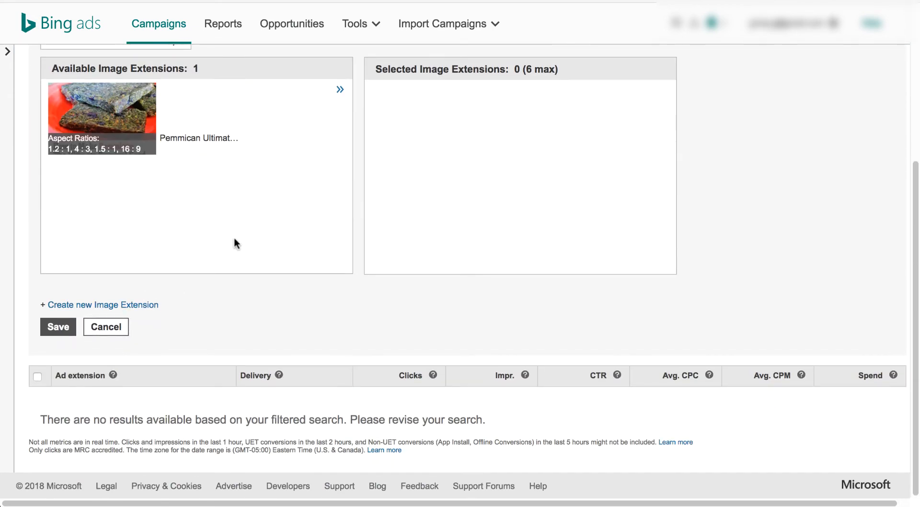
left_click(107, 302)
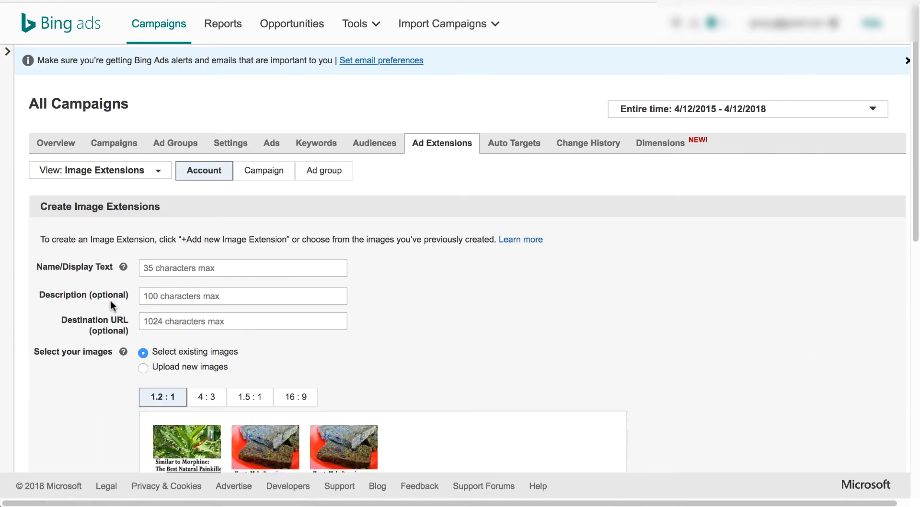
Examine the upload and existing-image options of the image extension, including the 4 : 3, 1.5 : 1 and 16 : 9 versions of the existing images
scroll(396, 329, "down", 2)
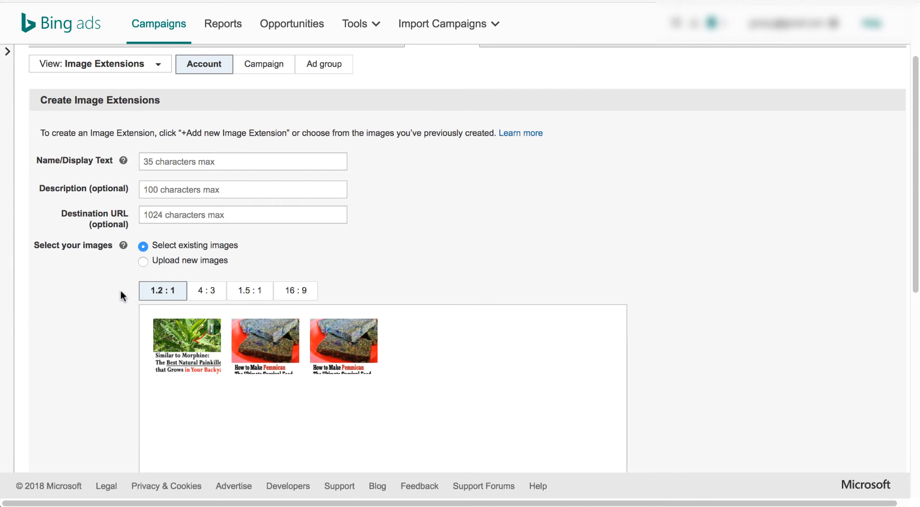
left_click(186, 265)
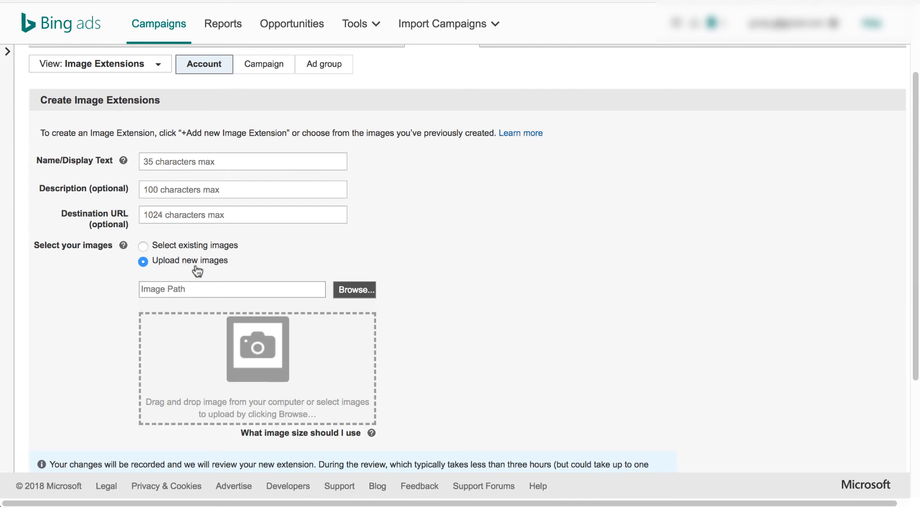
left_click(184, 248)
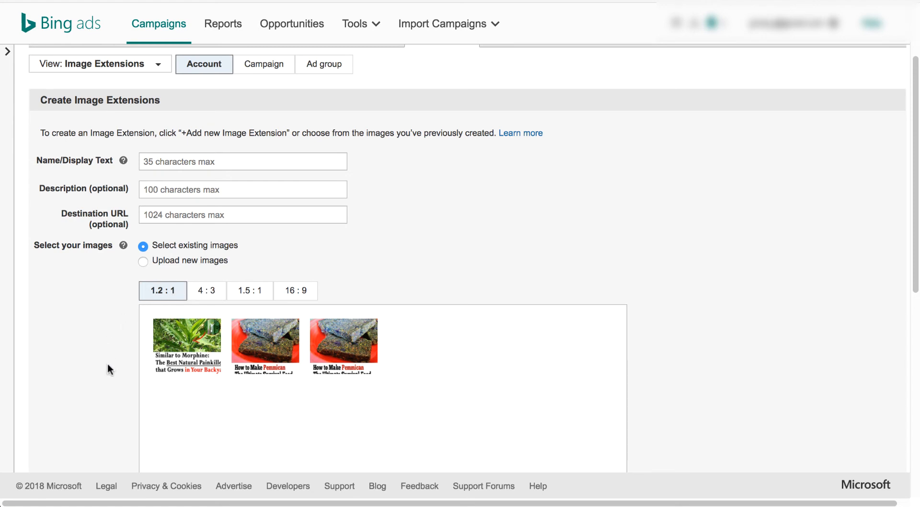
scroll(107, 364, "down", 2)
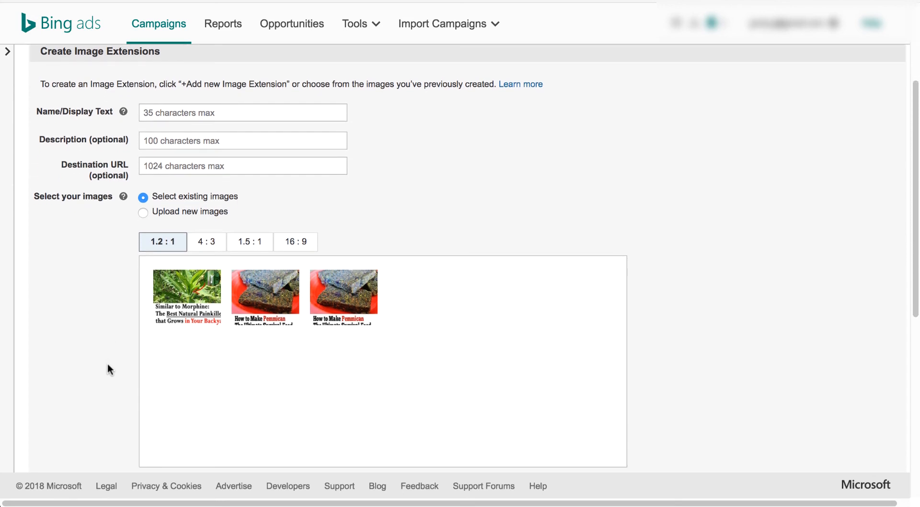
left_click(210, 247)
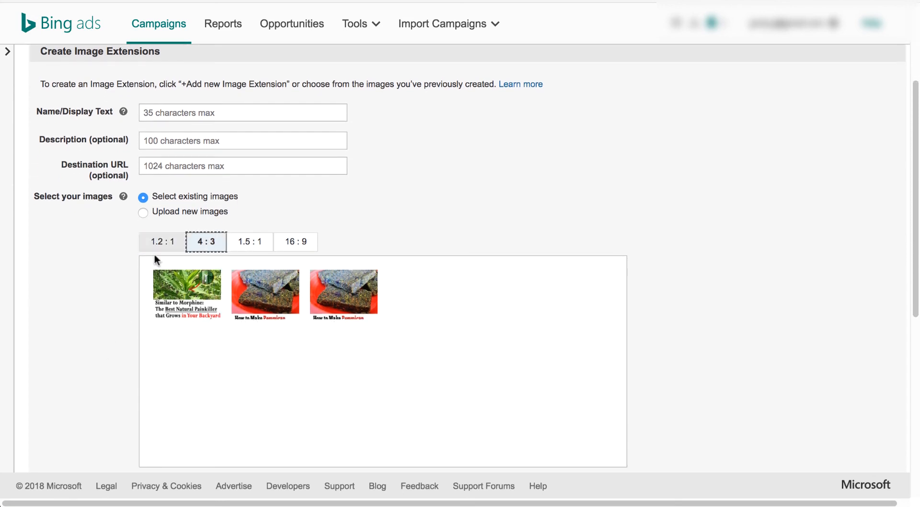
left_click(237, 247)
left_click(301, 247)
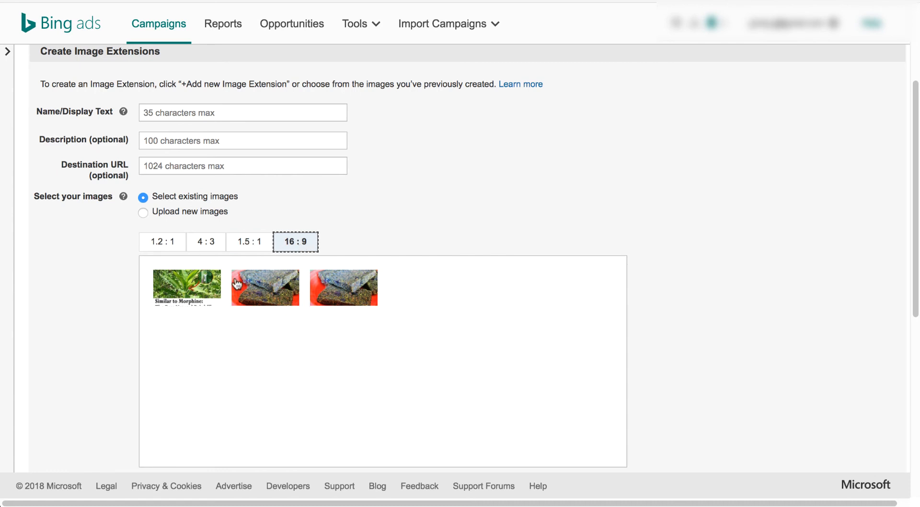
left_click(152, 245)
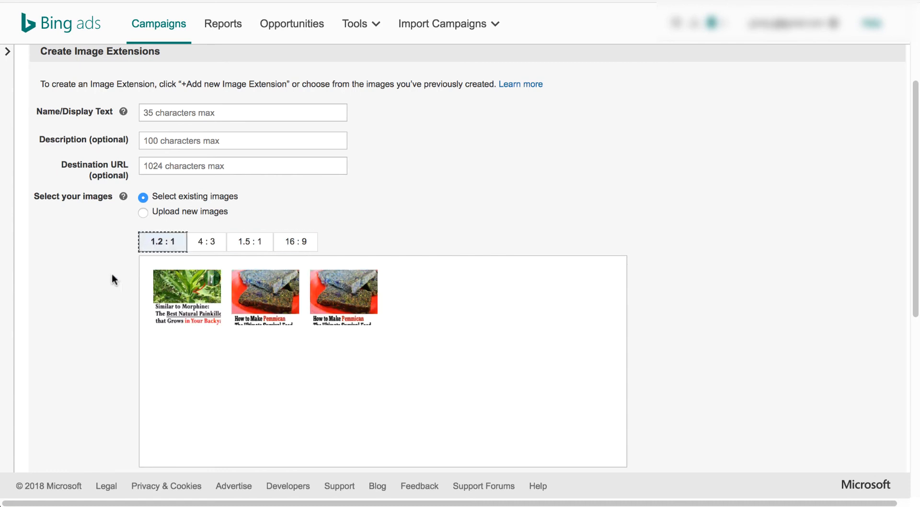
left_click(46, 372)
scroll(80, 378, "down", 1)
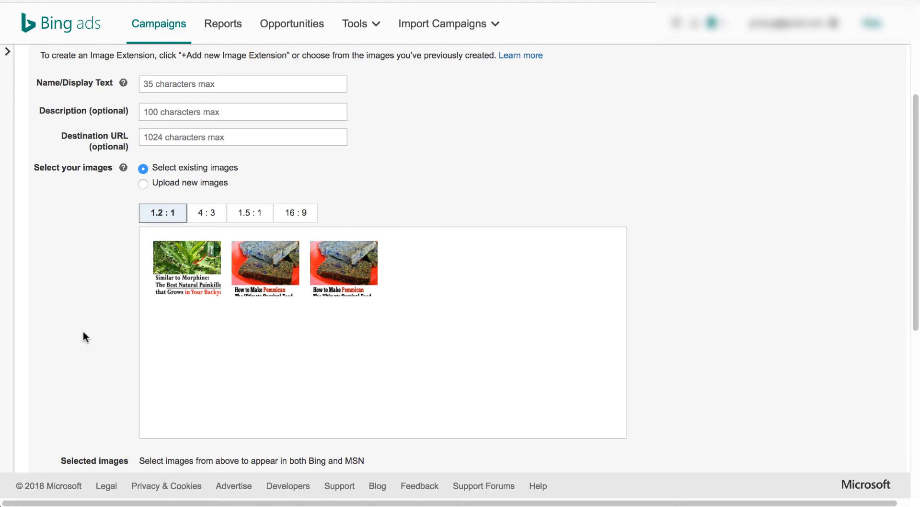
Select the last Pemmican image for the 1.2 : 1 ratio, preview it in an ad, and cancel the image extension without saving
scroll(82, 330, "down", 5)
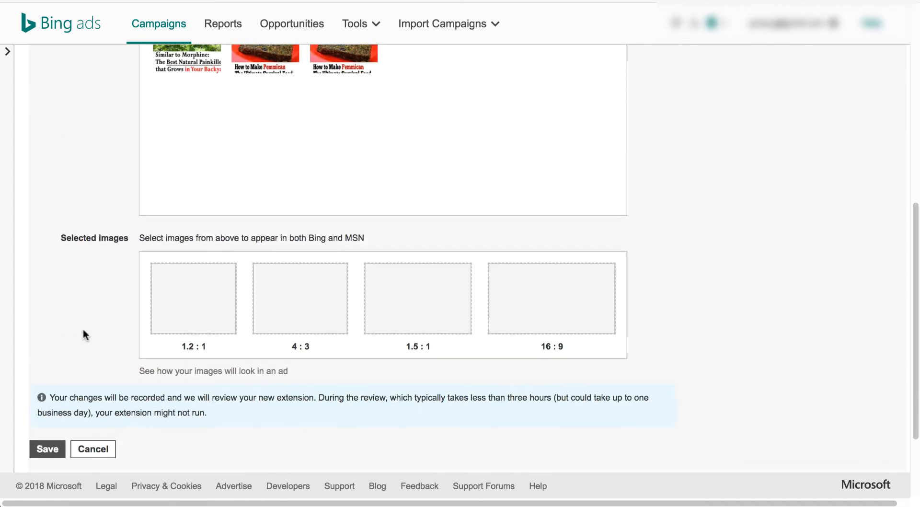
left_click(197, 67)
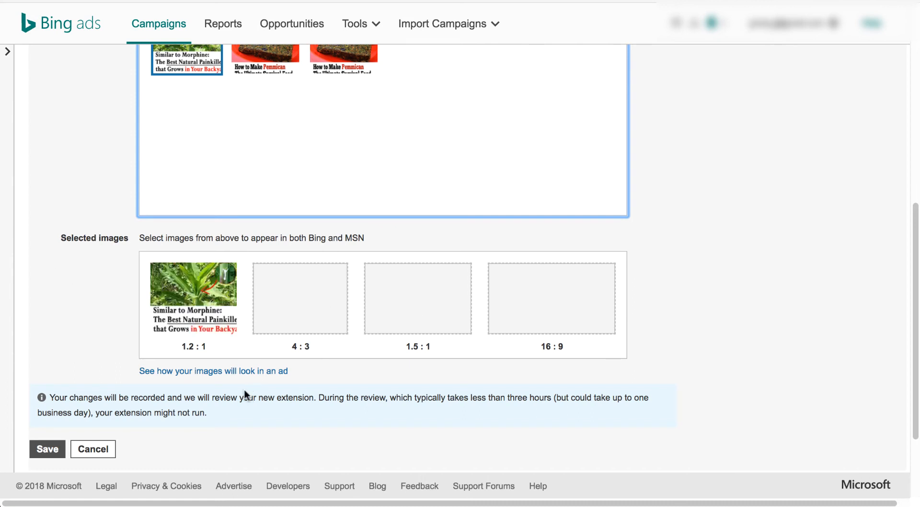
left_click(281, 64)
left_click(329, 68)
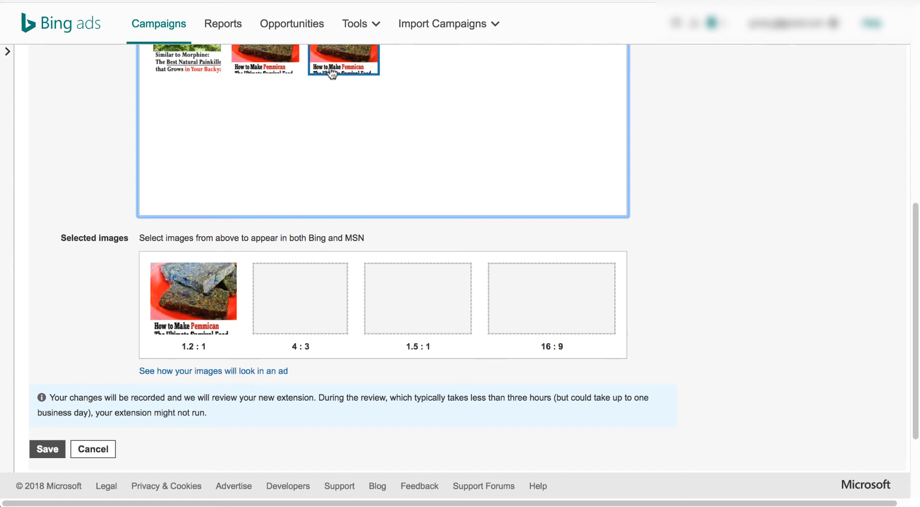
left_click(214, 371)
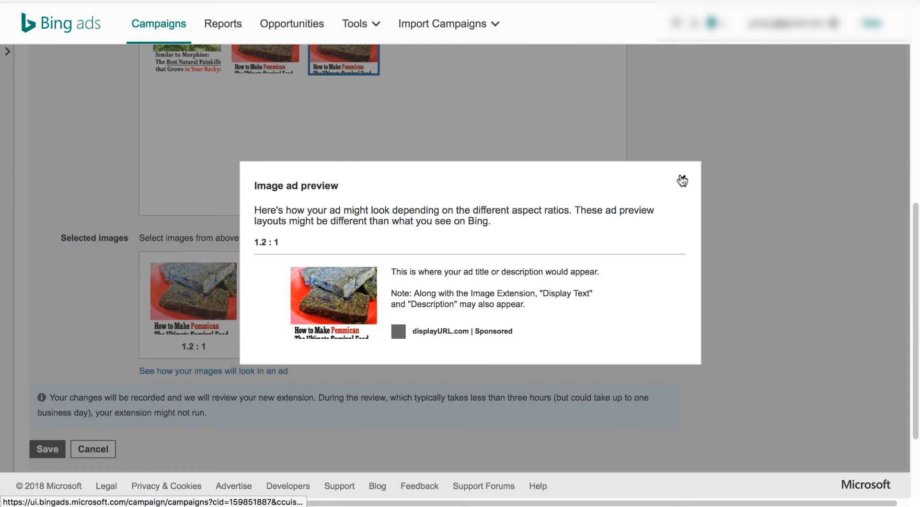
left_click(681, 179)
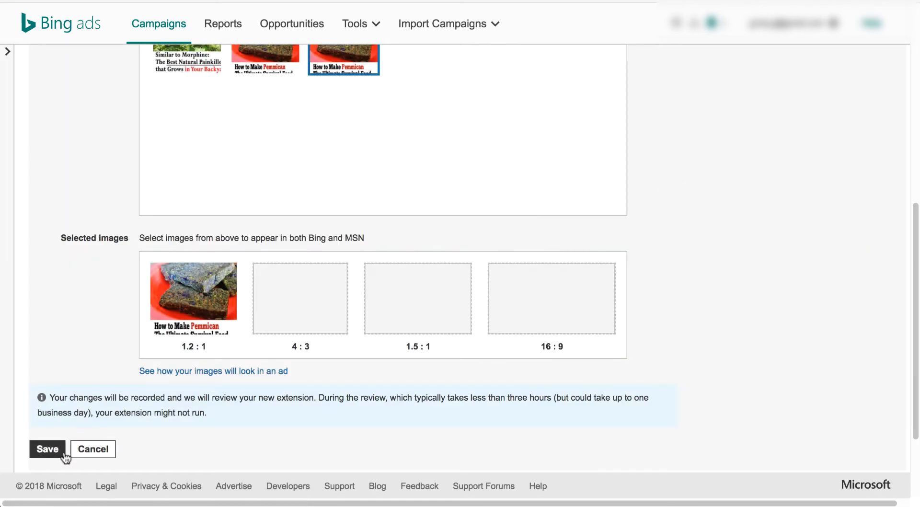
left_click(88, 455)
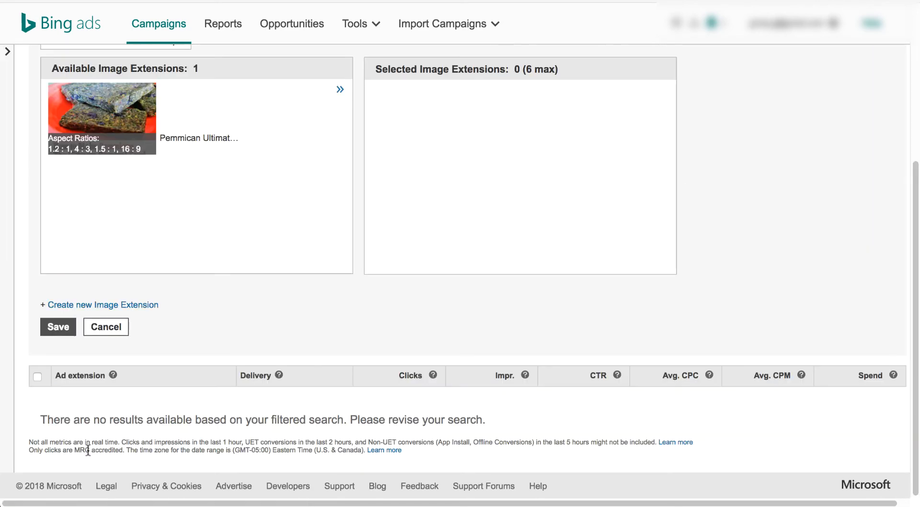
left_click(116, 325)
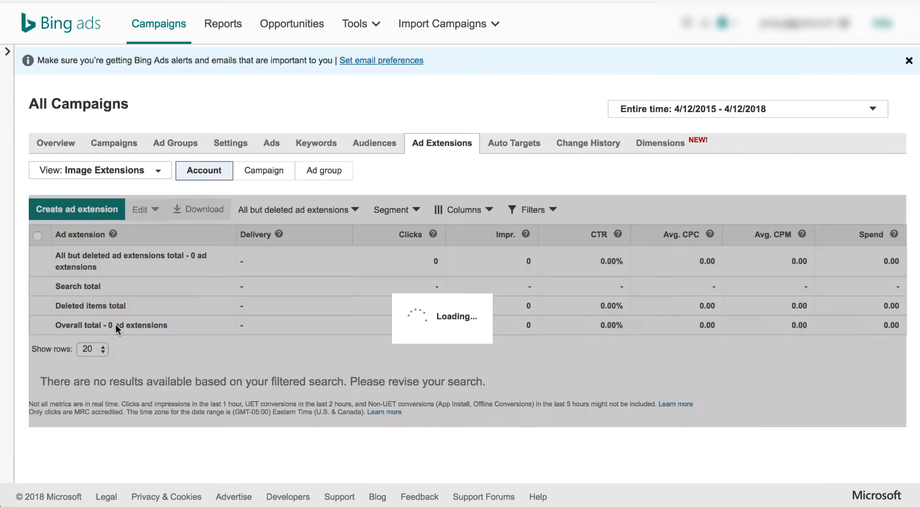
View the account-level App Extensions, and switch to the Sitelink Extensions at campaign level
left_click(132, 171)
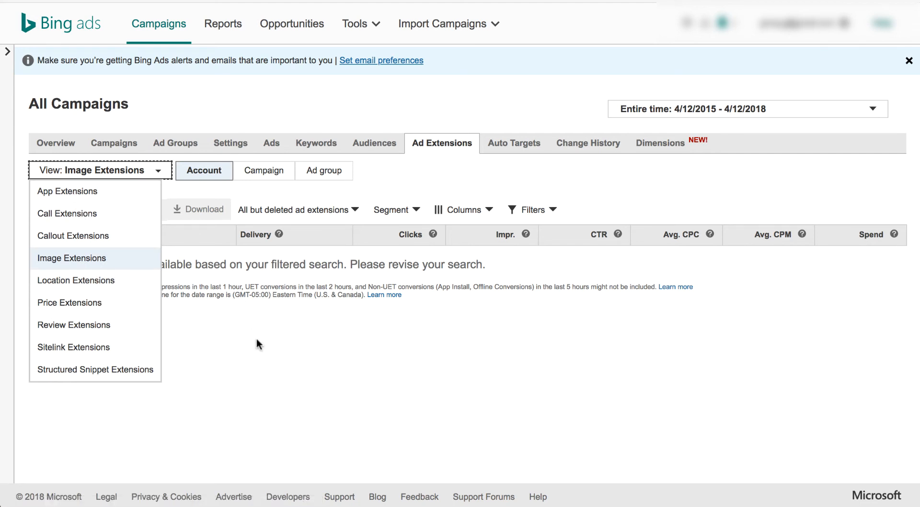
left_click(94, 191)
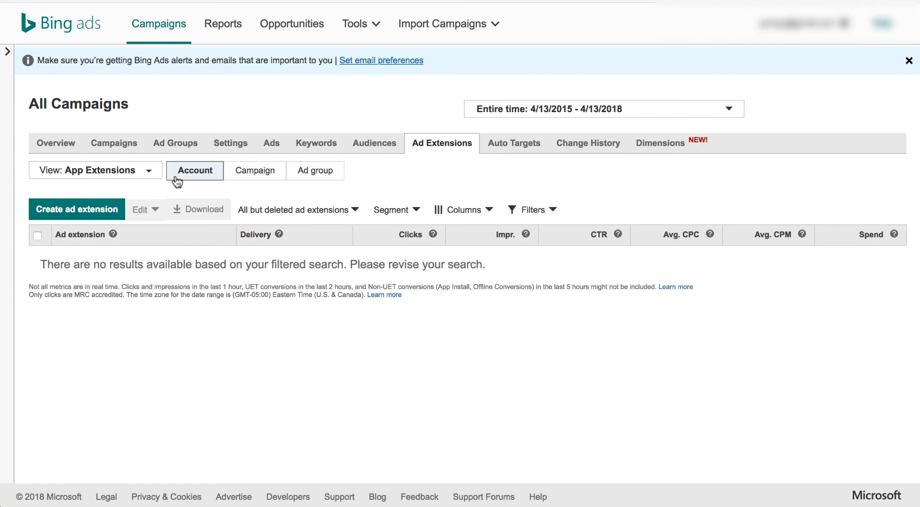
left_click(148, 172)
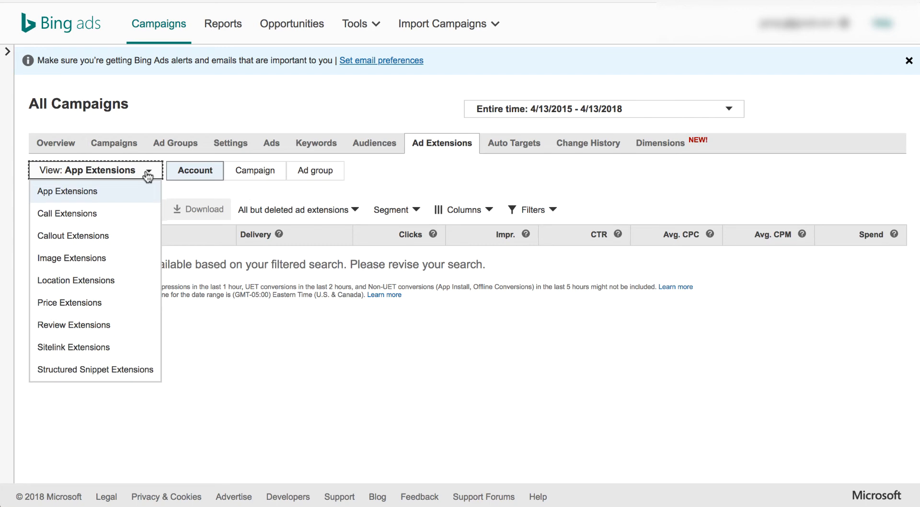
left_click(95, 344)
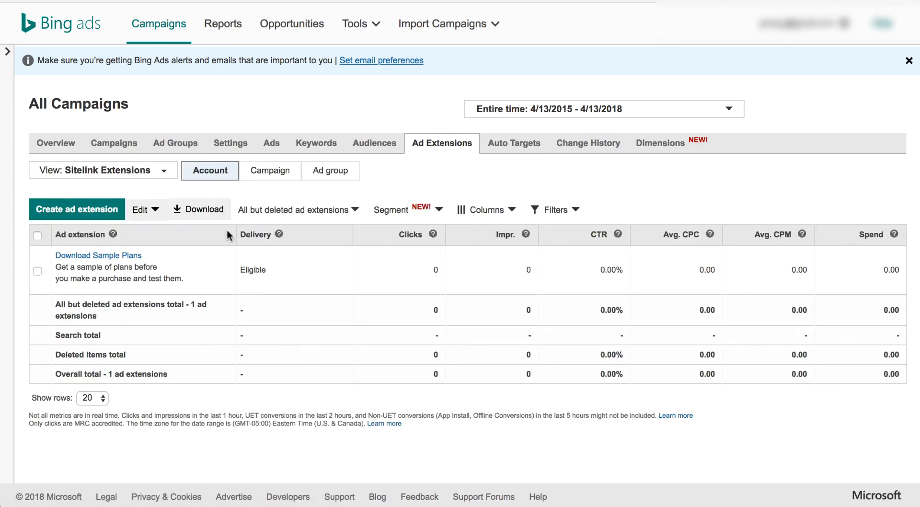
left_click(267, 178)
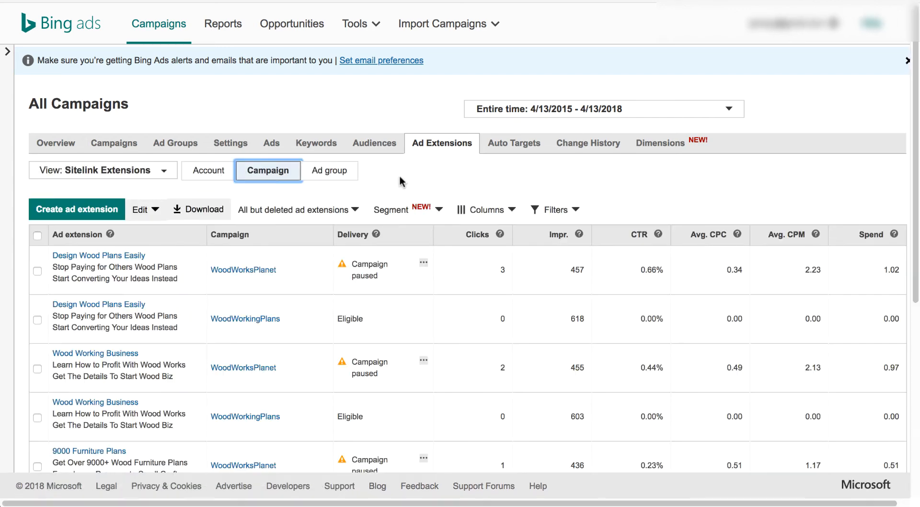
Start creating sitelink extensions and confirm 4KStreaming as the campaign to receive them
left_click(102, 214)
left_click(179, 268)
scroll(184, 267, "down", 3)
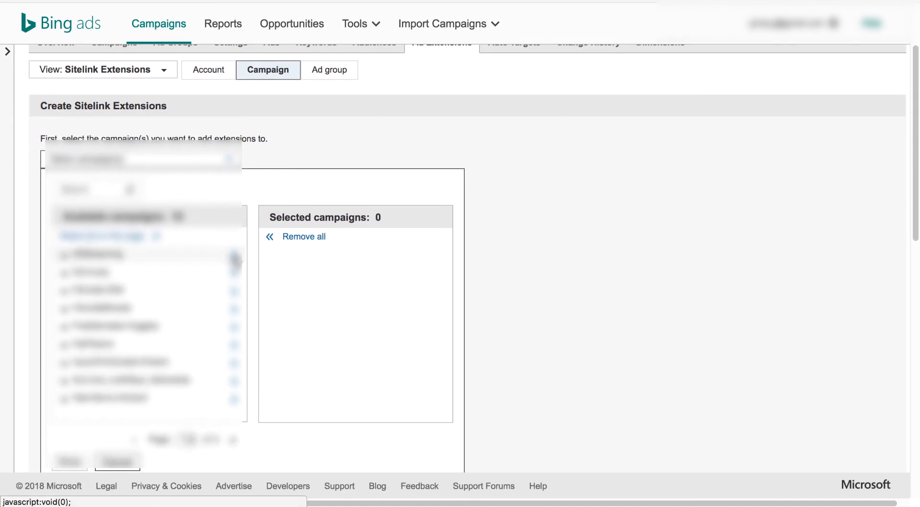
left_click(235, 259)
scroll(321, 303, "down", 2)
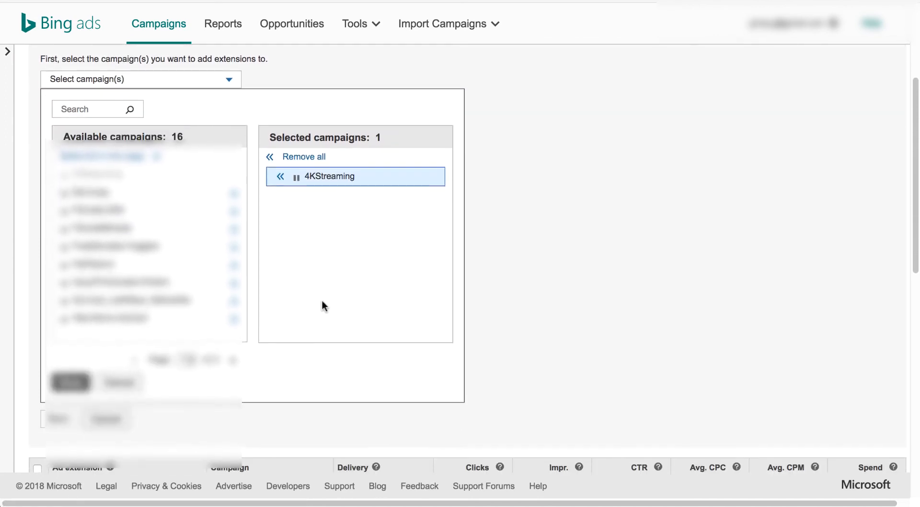
left_click(71, 383)
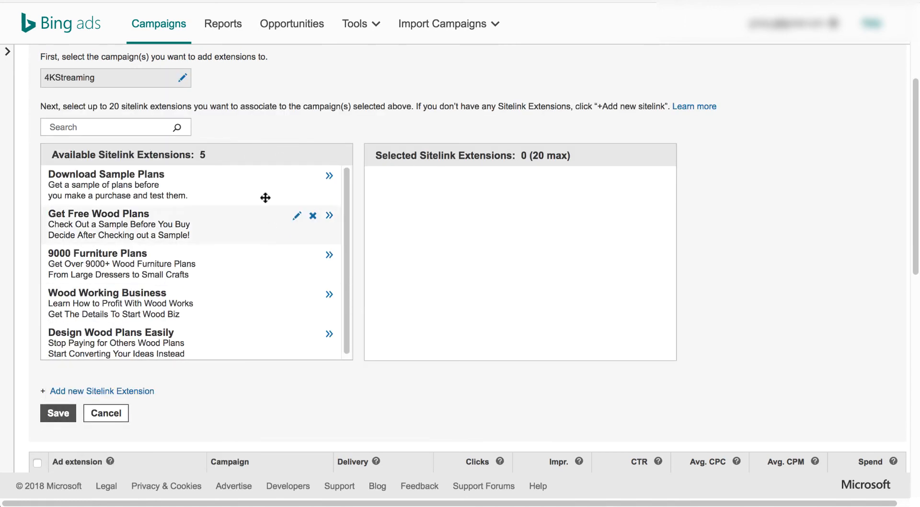
Associate the Download Sample Plans and Wood Working Business sitelinks with the 4KStreaming campaign and save
left_click(329, 178)
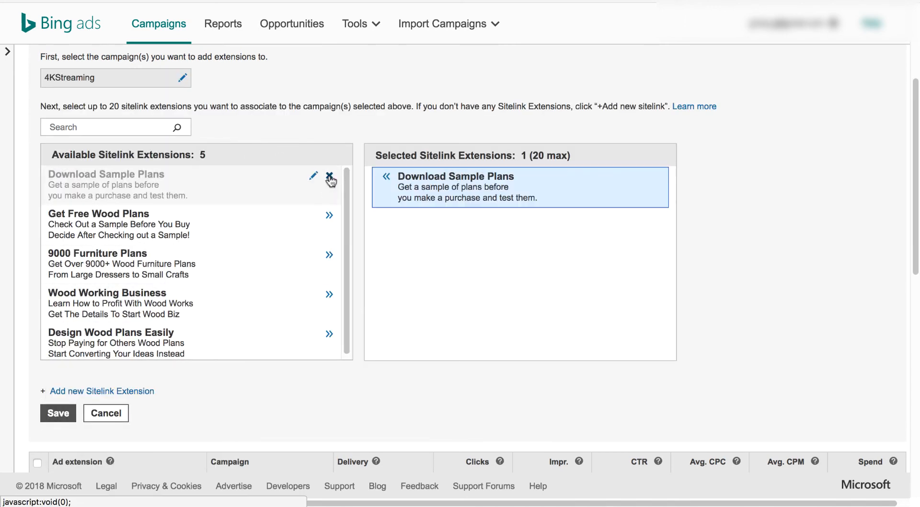
left_click(329, 295)
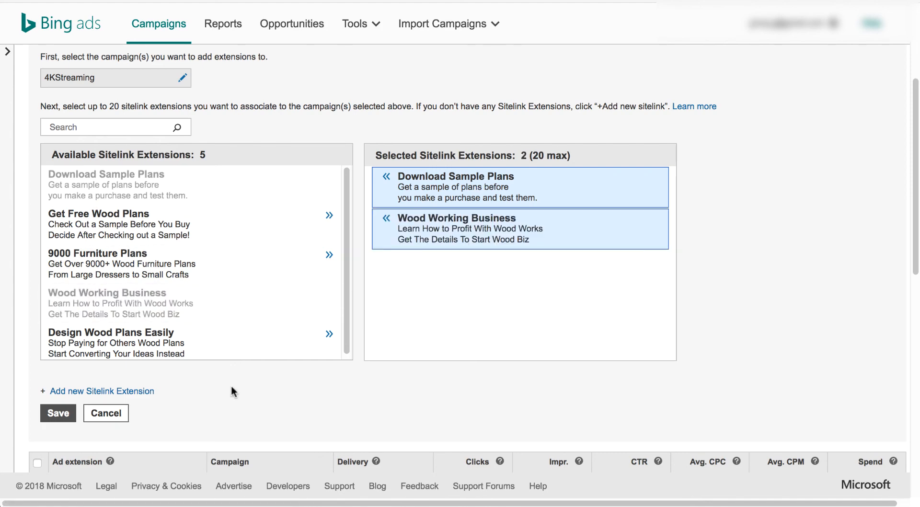
left_click(77, 415)
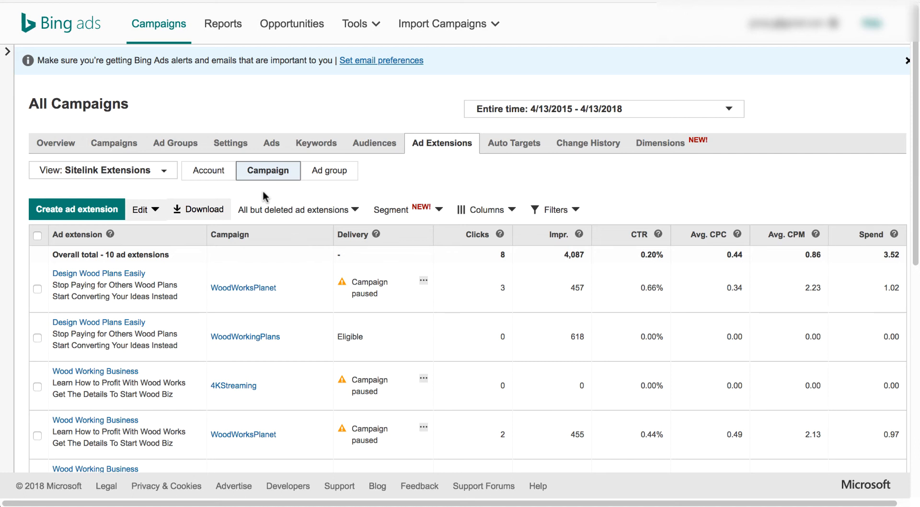
Start creating sitelink extensions at ad group level and choose the US-Main-Free ad group of 4KStreaming
left_click(328, 177)
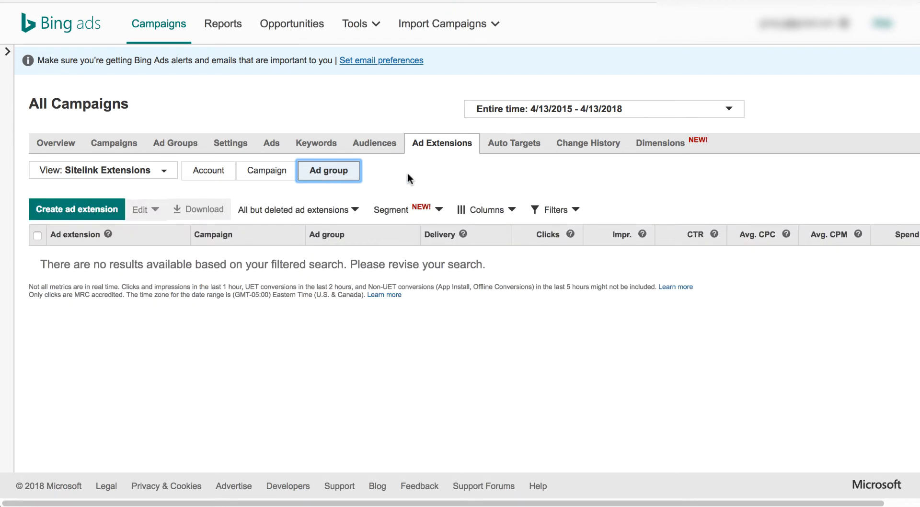
left_click(102, 210)
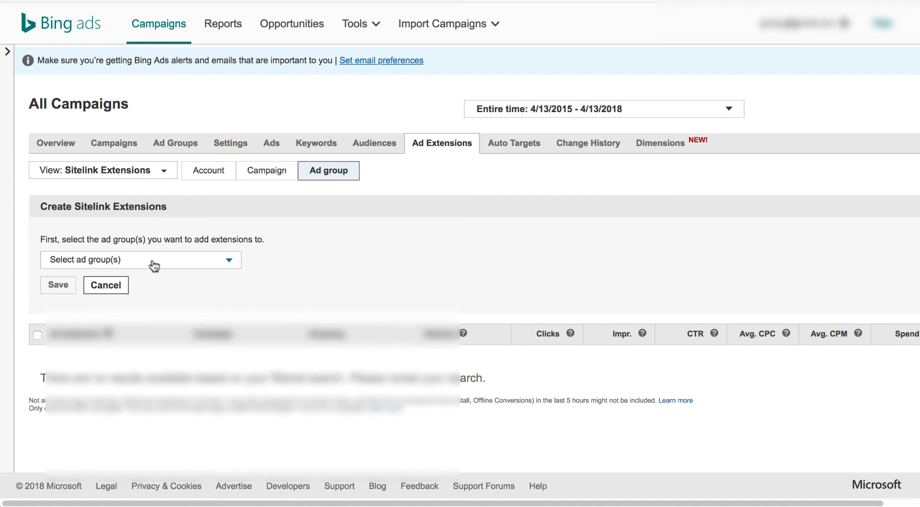
left_click(150, 263)
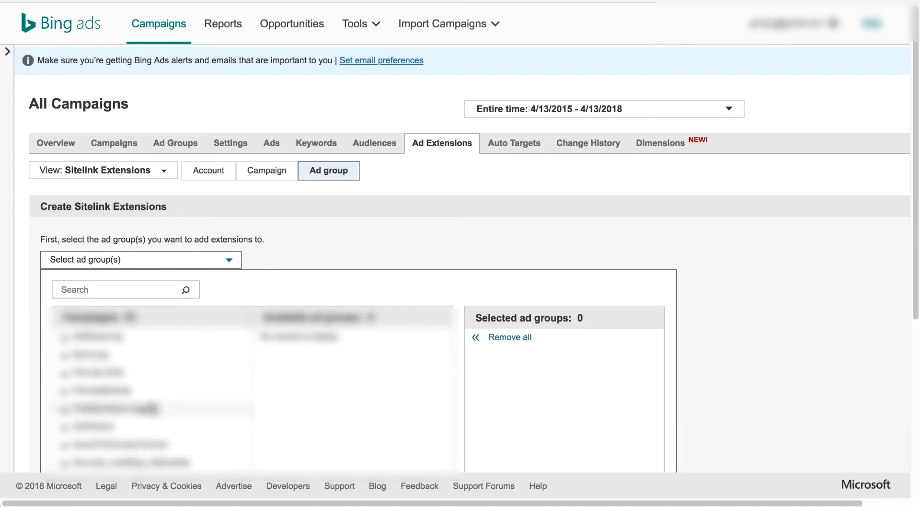
left_click(158, 352)
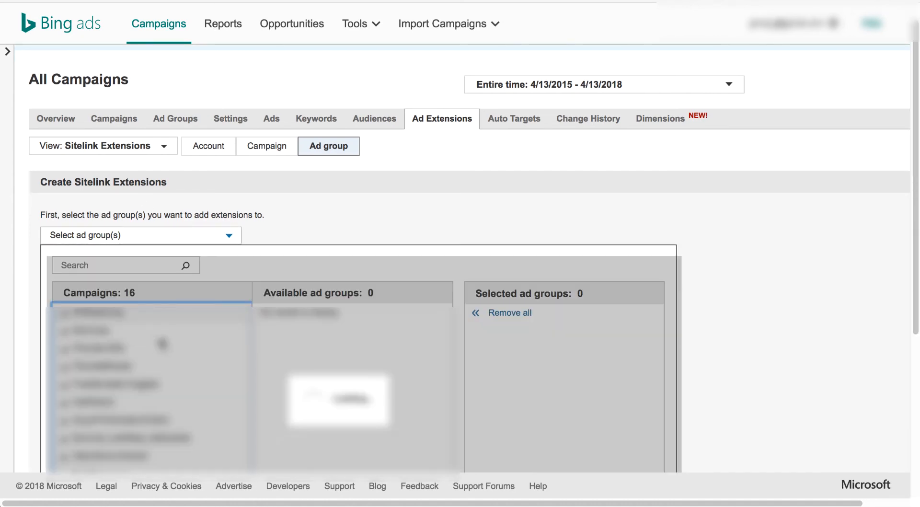
left_click(357, 371)
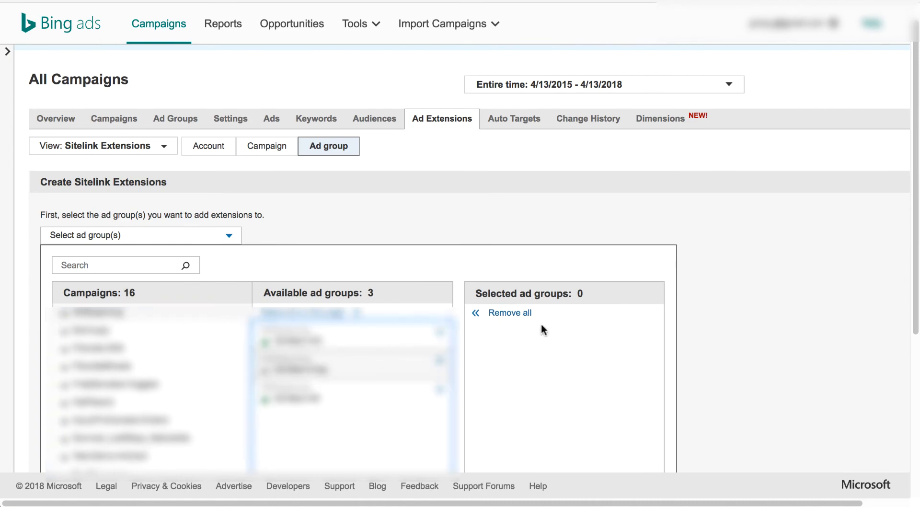
left_click(441, 368)
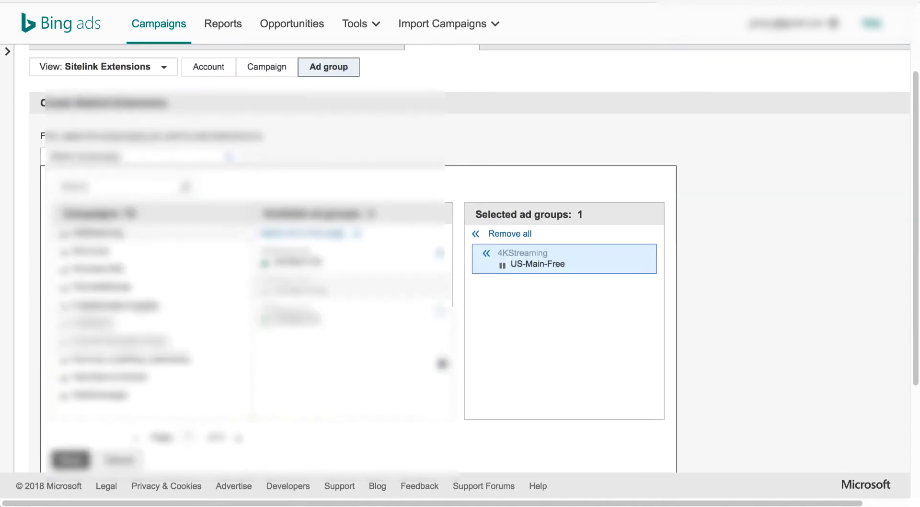
Associate the 9000 Furniture Plans sitelink with the selected ad group and save
scroll(414, 364, "down", 5)
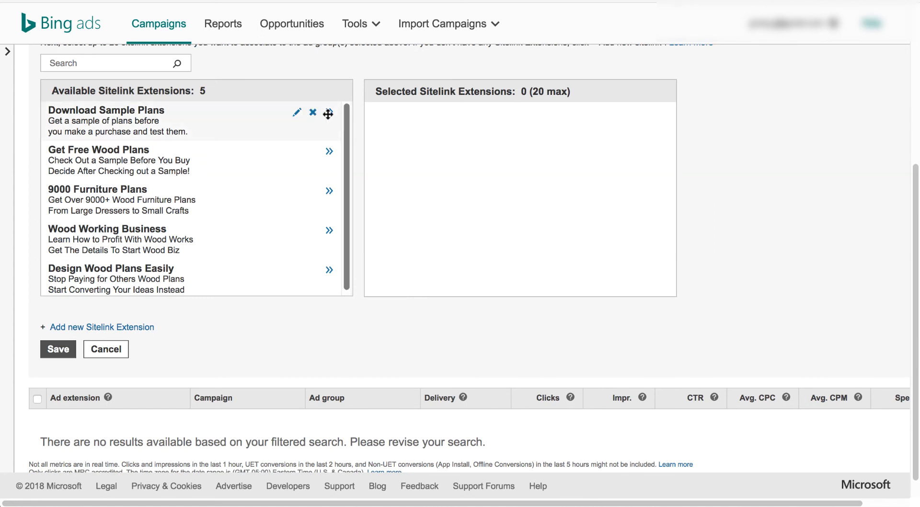
left_click(329, 191)
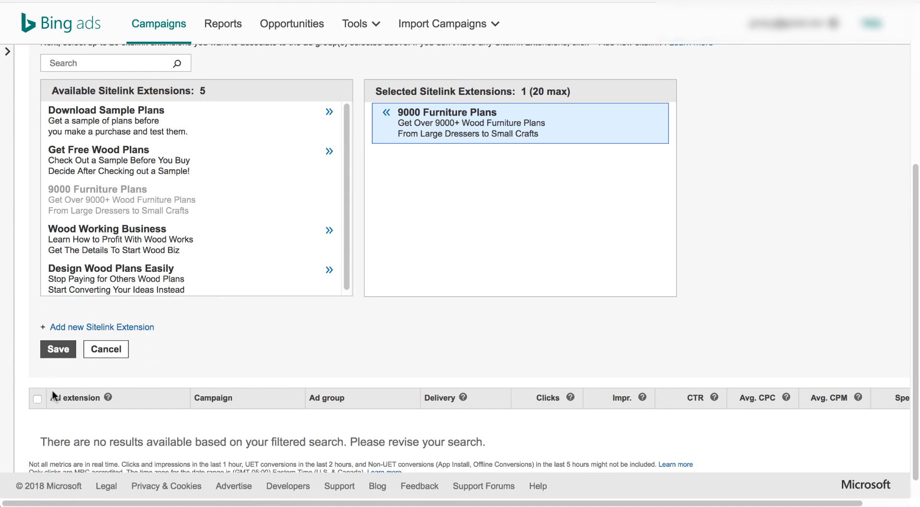
left_click(56, 352)
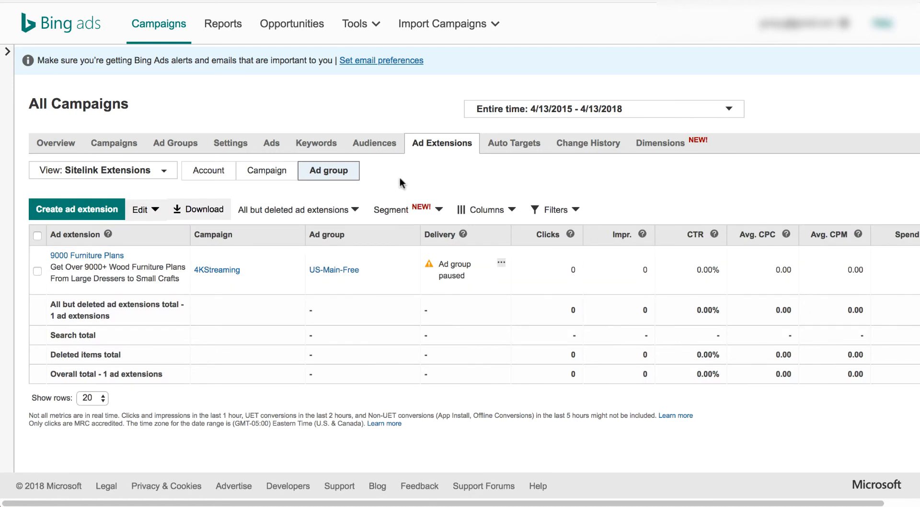
Delete the association of the 9000 Furniture Plans sitelink with the US-Main-Free ad group
left_click(37, 271)
left_click(154, 211)
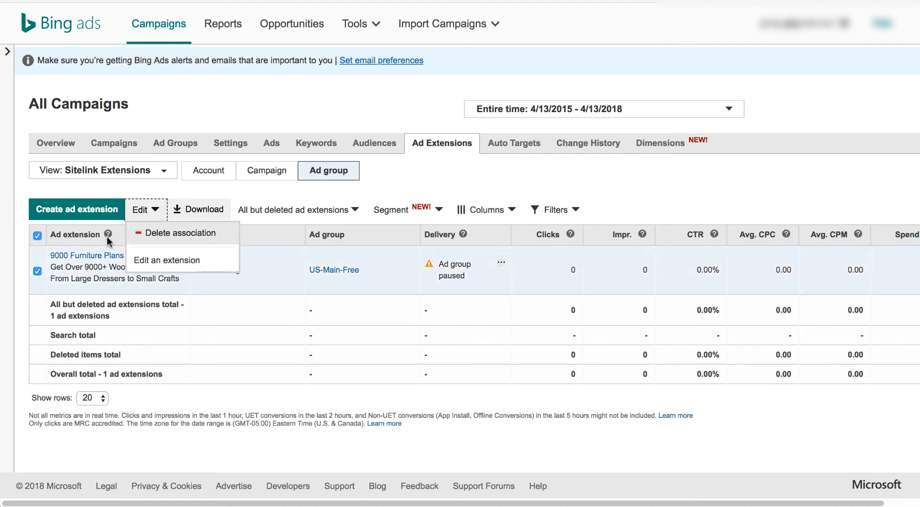
left_click(174, 232)
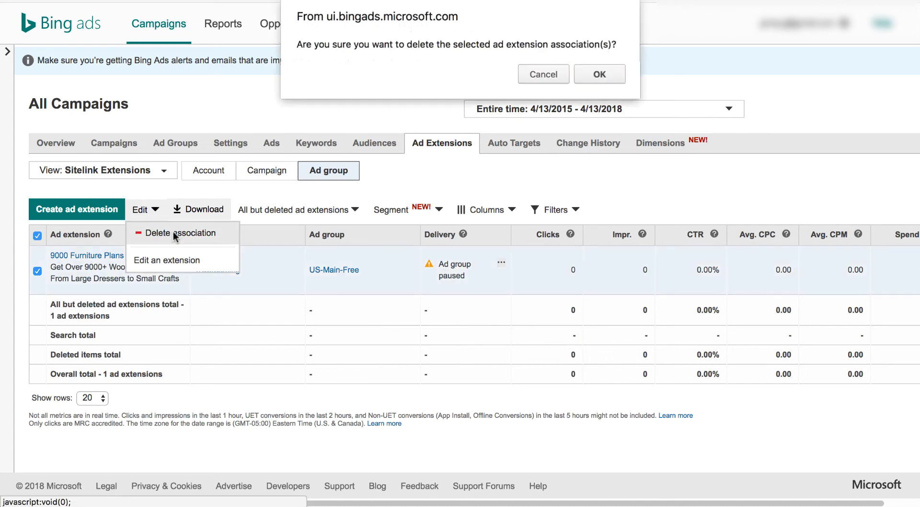
left_click(604, 72)
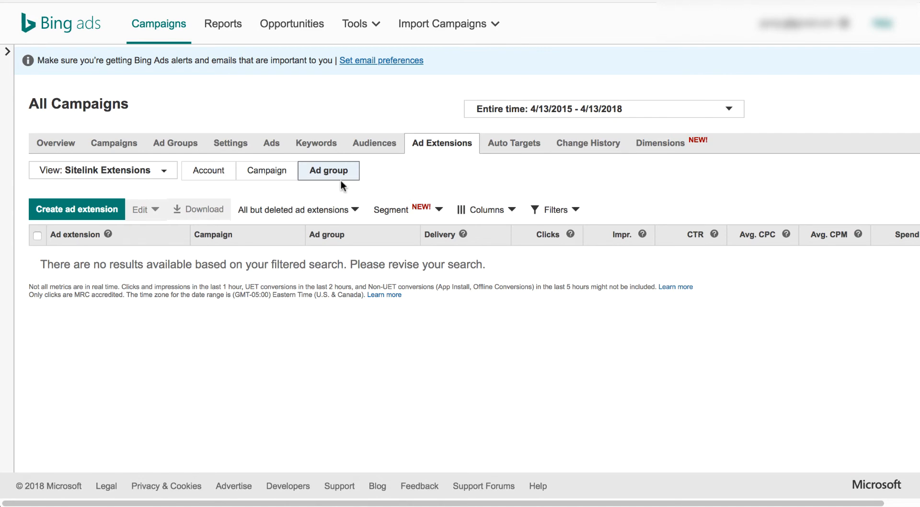
At campaign level, delete the associations of the Wood Working Business and Download Sample Plans sitelinks with 4KStreaming
left_click(278, 176)
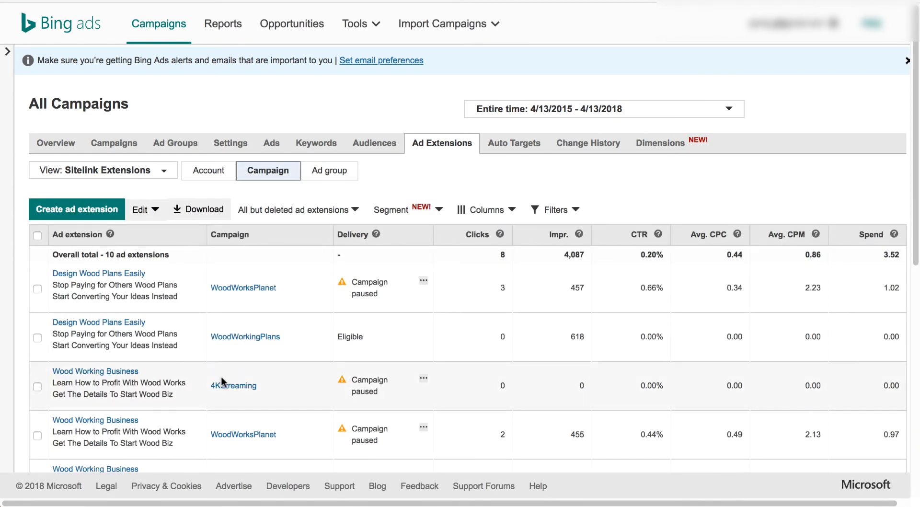
left_click(38, 386)
scroll(271, 392, "down", 4)
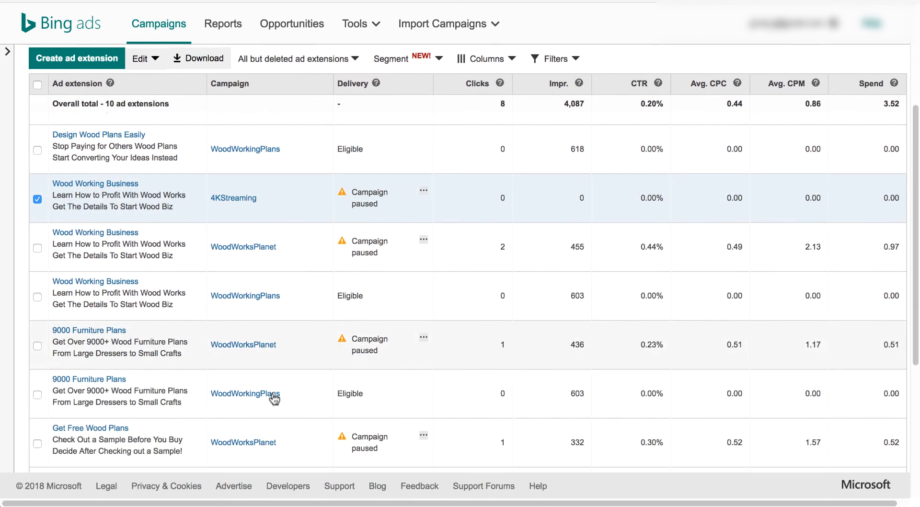
scroll(272, 391, "down", 5)
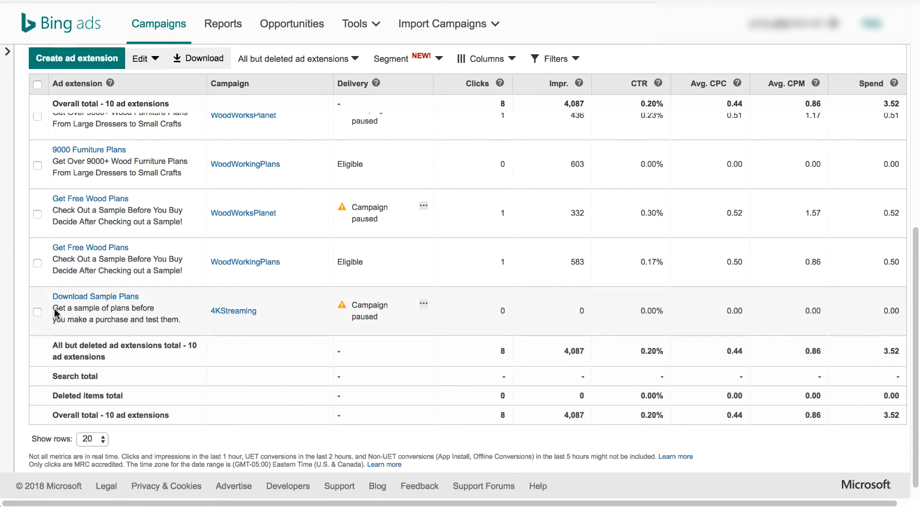
left_click(38, 312)
scroll(252, 309, "up", 2)
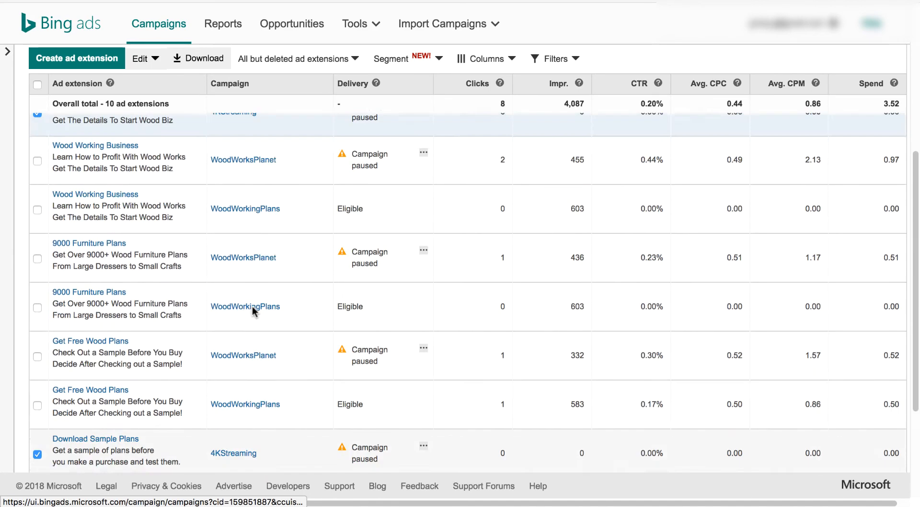
scroll(251, 309, "up", 4)
left_click(145, 180)
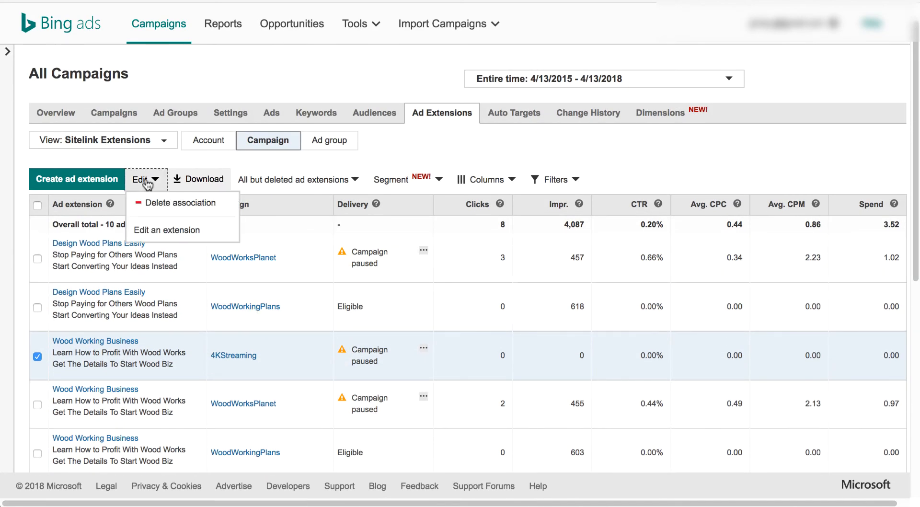
left_click(156, 203)
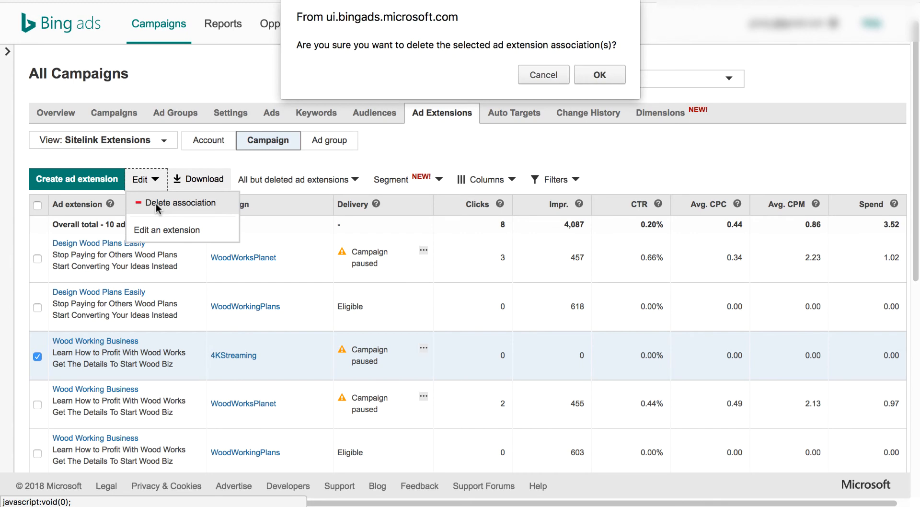
left_click(599, 75)
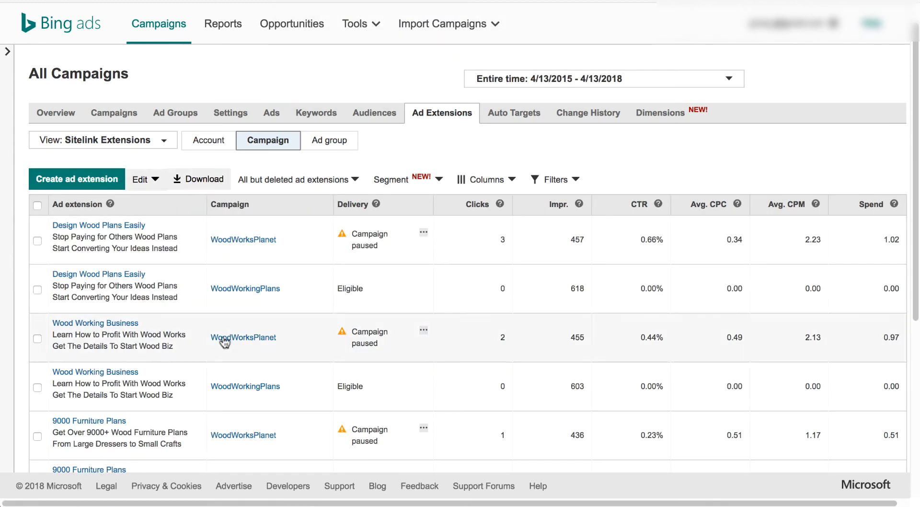
Return to account-level extensions, open the reports, and view the available ad extension report types and their descriptions
left_click(207, 144)
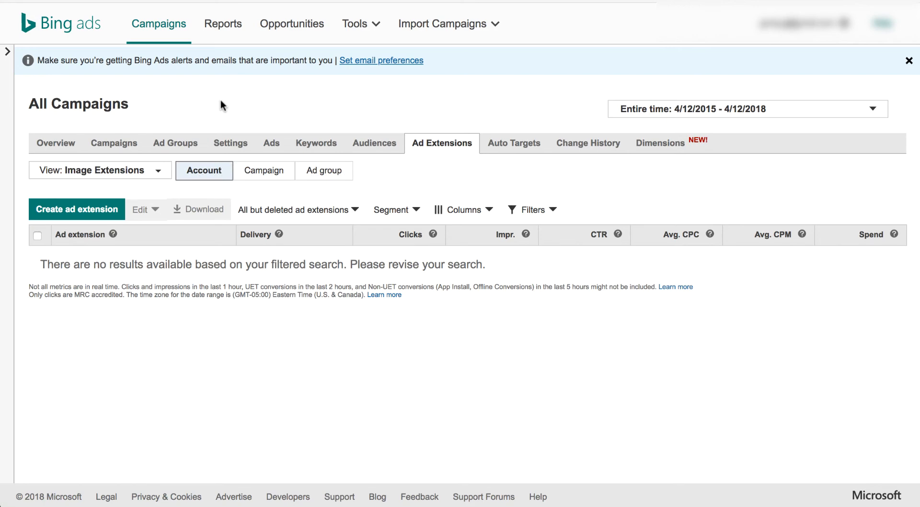
left_click(221, 28)
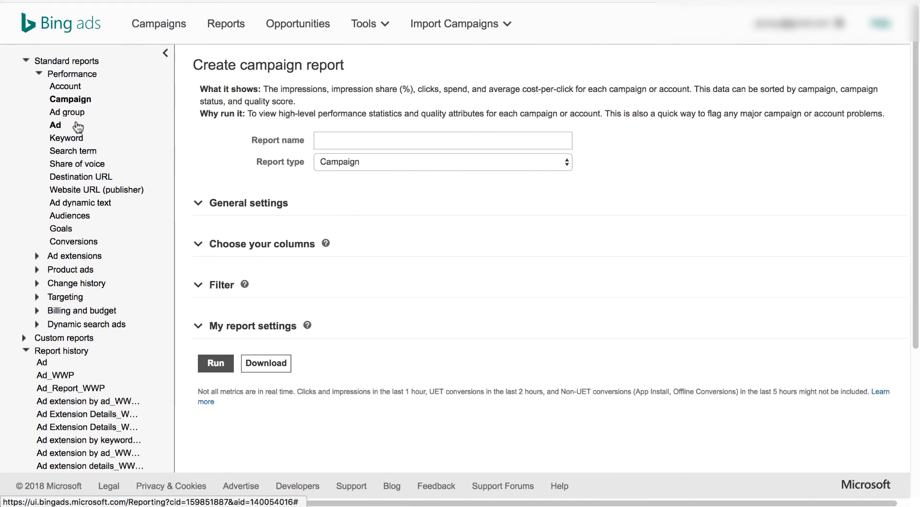
left_click(59, 260)
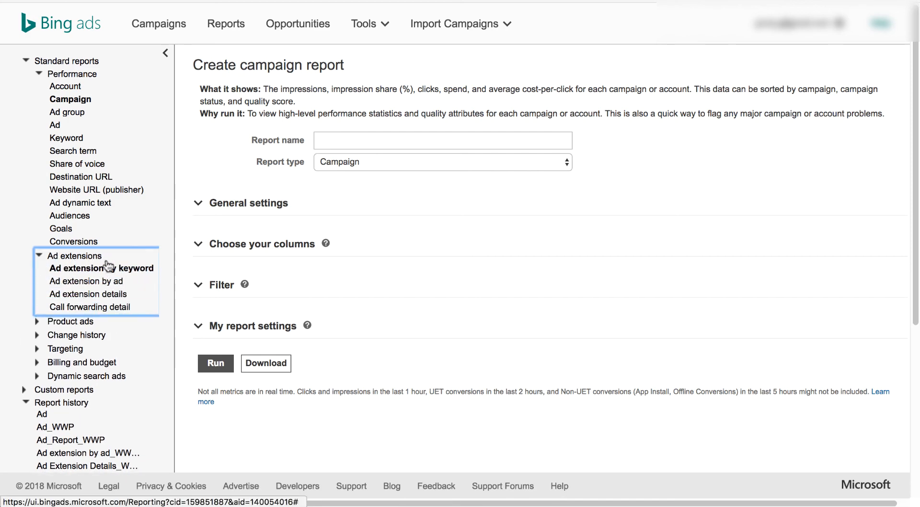
left_click(49, 255)
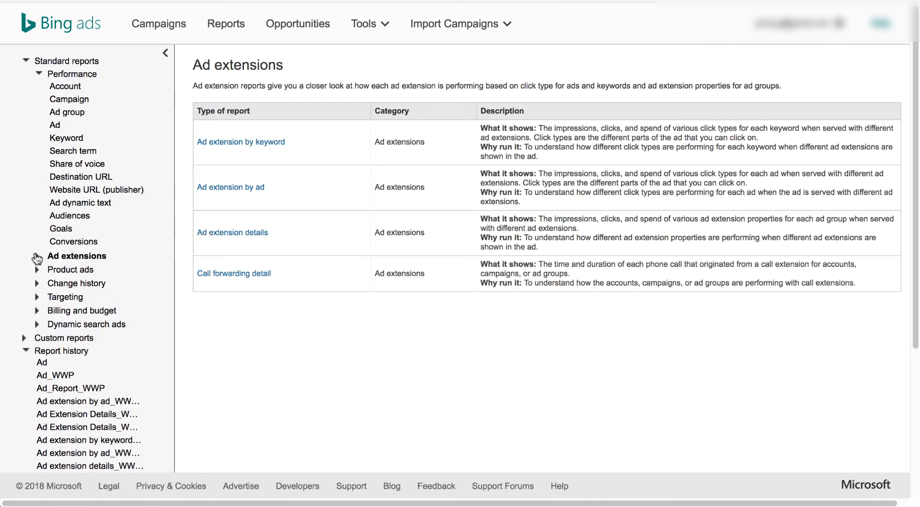
left_click(77, 255)
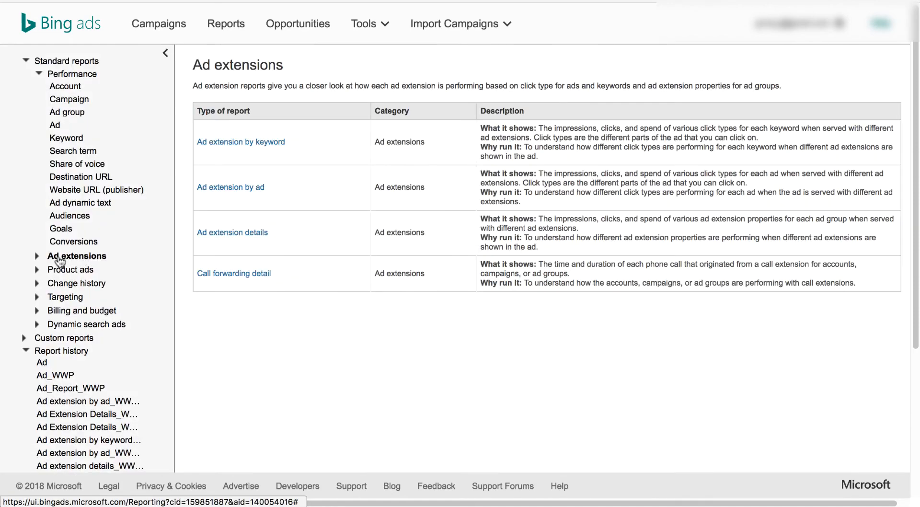
left_click(37, 257)
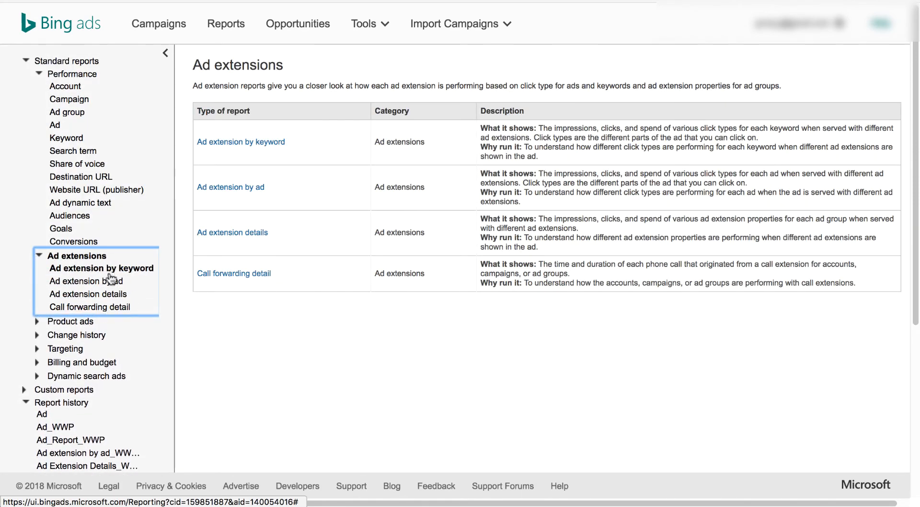
left_click(284, 334)
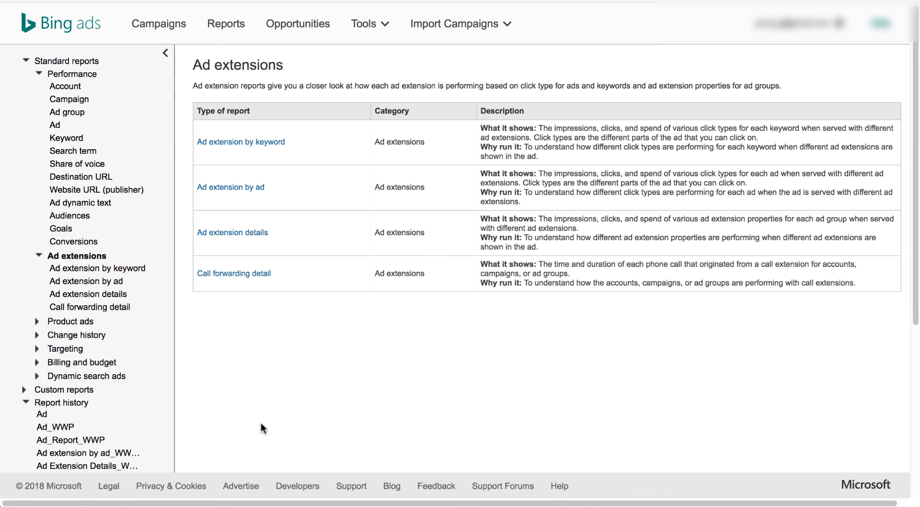
Switch to the ad extension report in Excel and examine its ad group, extension type and extension ID columns
left_click(225, 251)
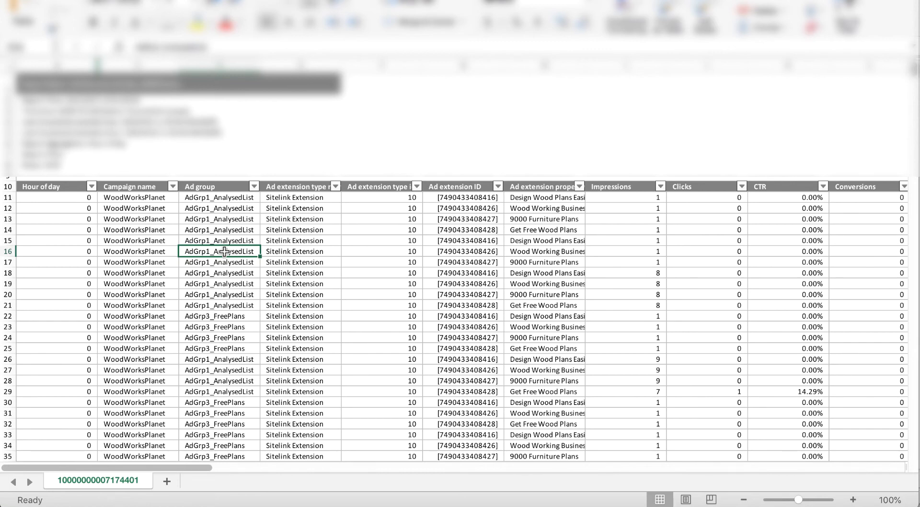
left_click(501, 273)
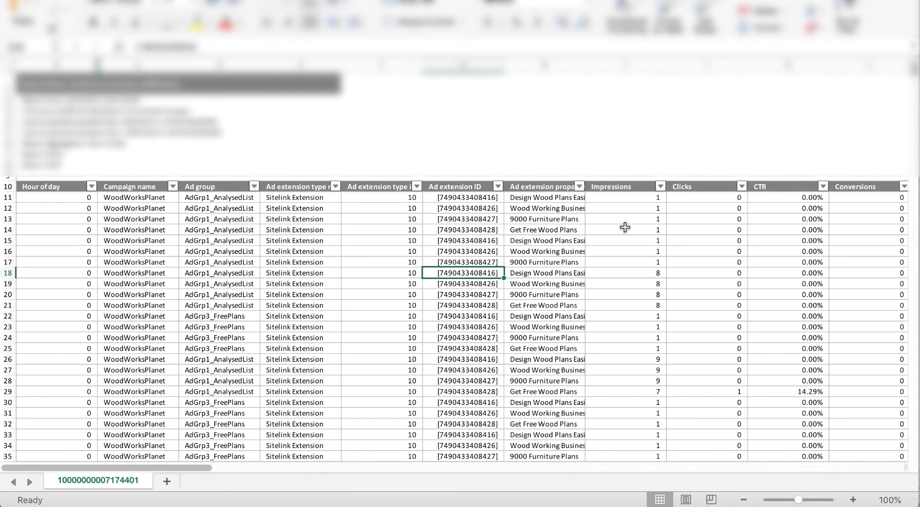
left_click(482, 281)
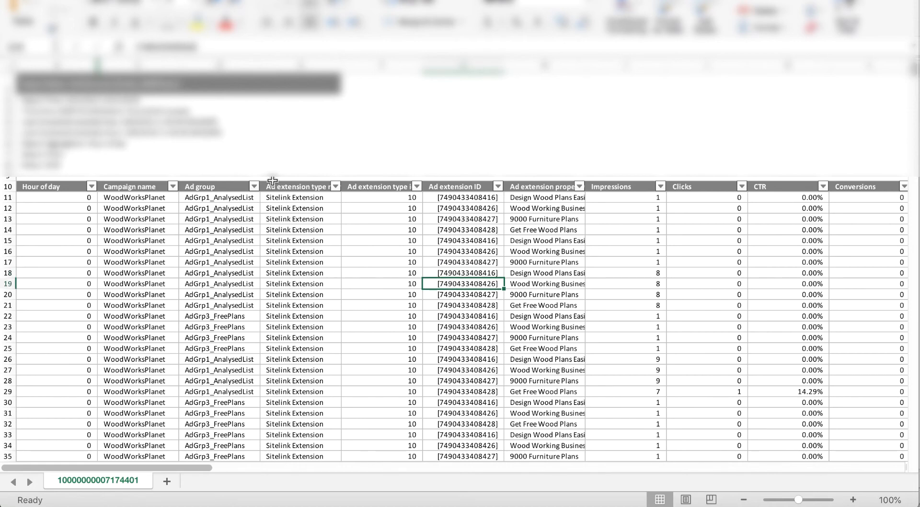
left_click(287, 186)
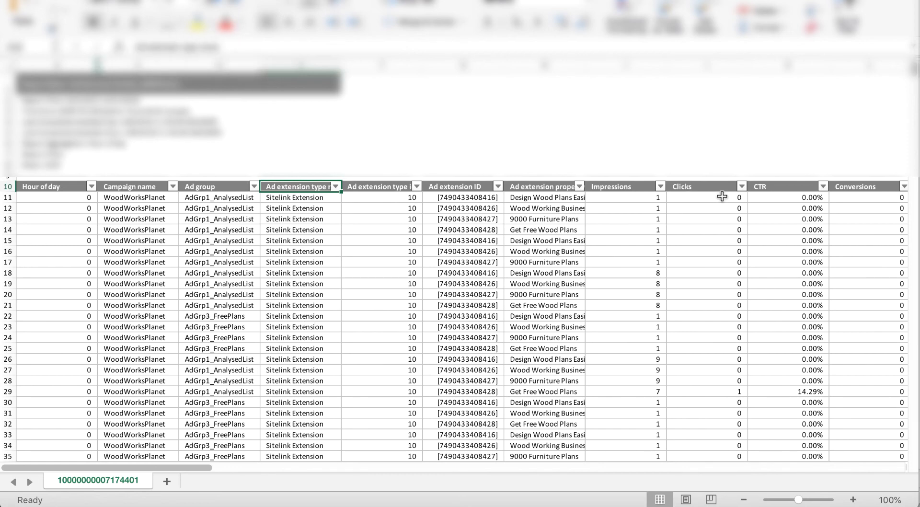
Filter the Clicks column of the report to exclude rows with 0 clicks
left_click(736, 201)
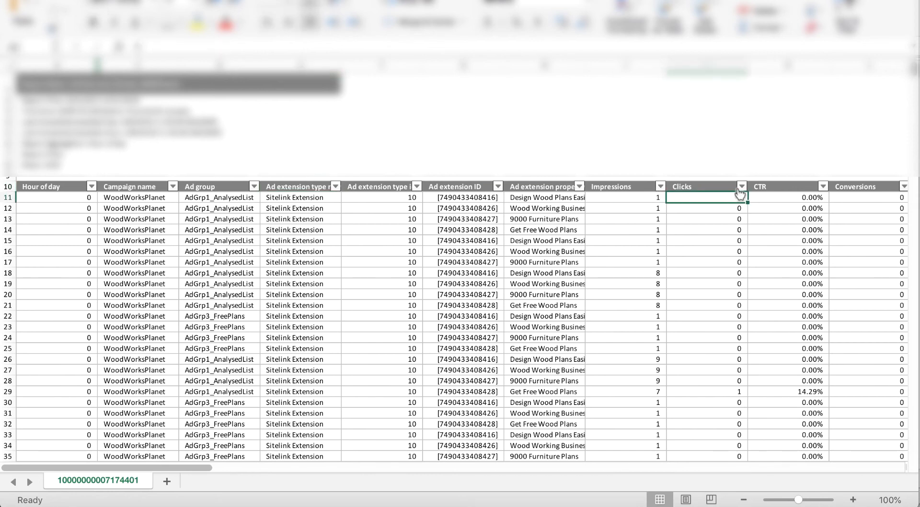
left_click(741, 187)
left_click(597, 399)
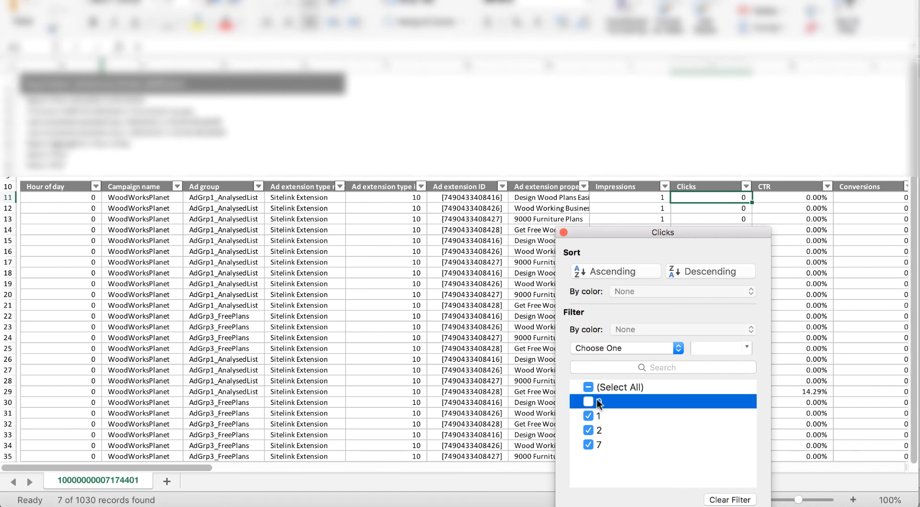
Examine the extension types, impressions and clicks of the filtered report rows, from the first row down to the row above the total
left_click(523, 234)
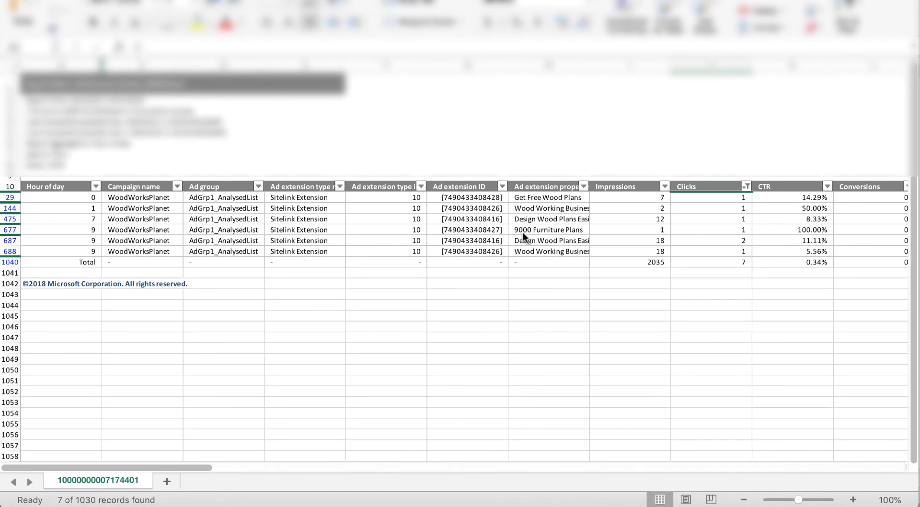
left_click(715, 197)
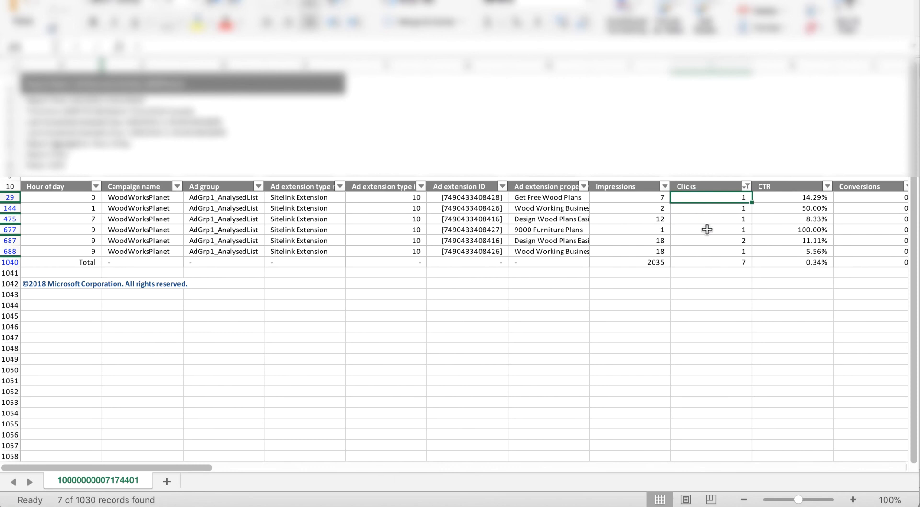
left_click_drag(300, 198, 297, 251)
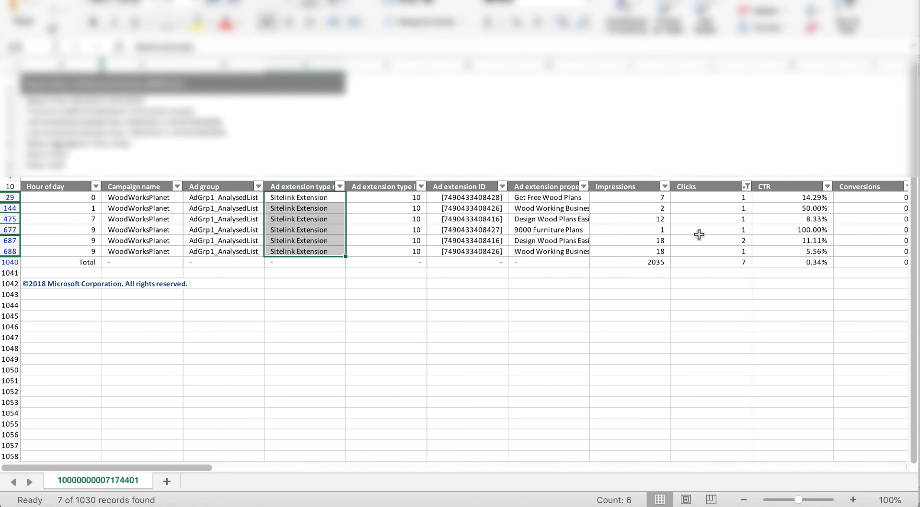
left_click(608, 200)
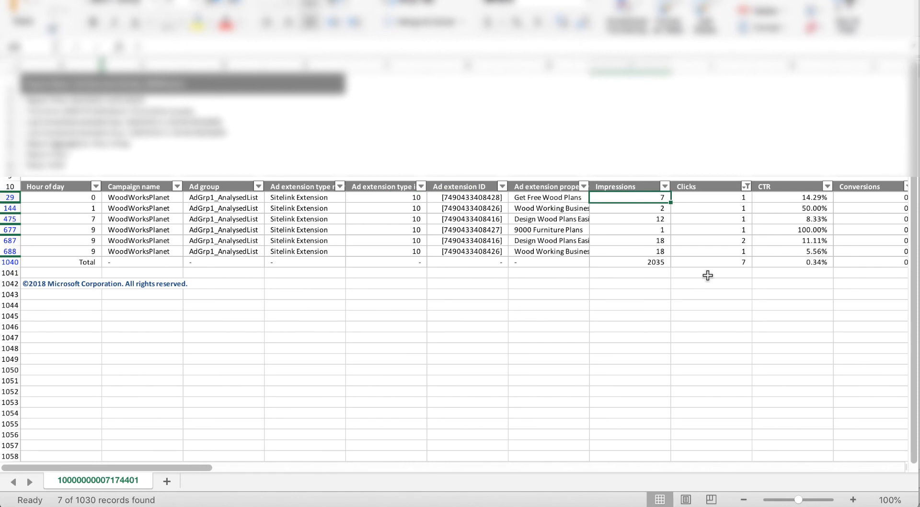
left_click_drag(714, 197, 715, 253)
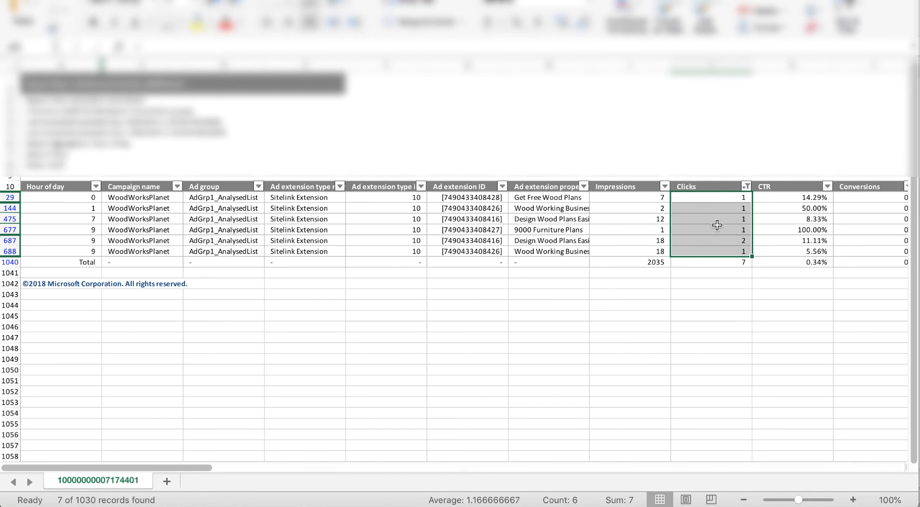
Include the rows with 0 clicks again in the filter of the Clicks column
left_click(746, 186)
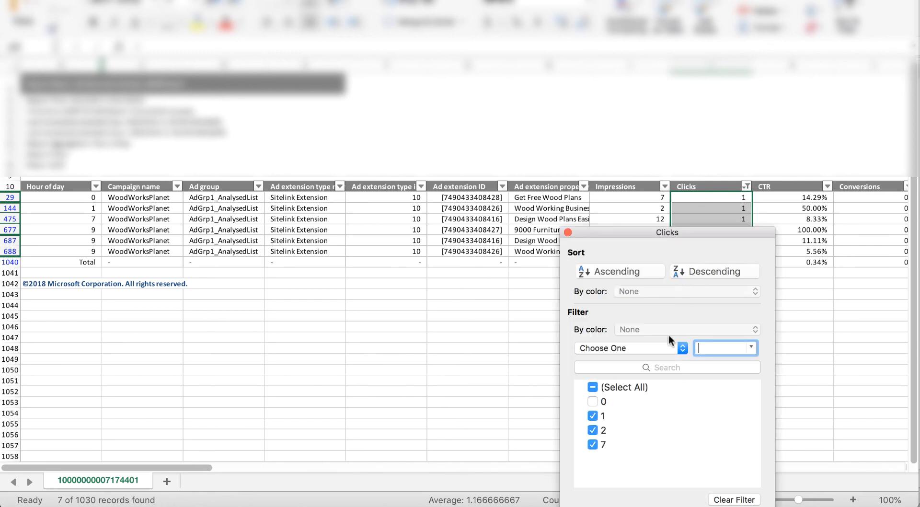
left_click(595, 397)
left_click(539, 250)
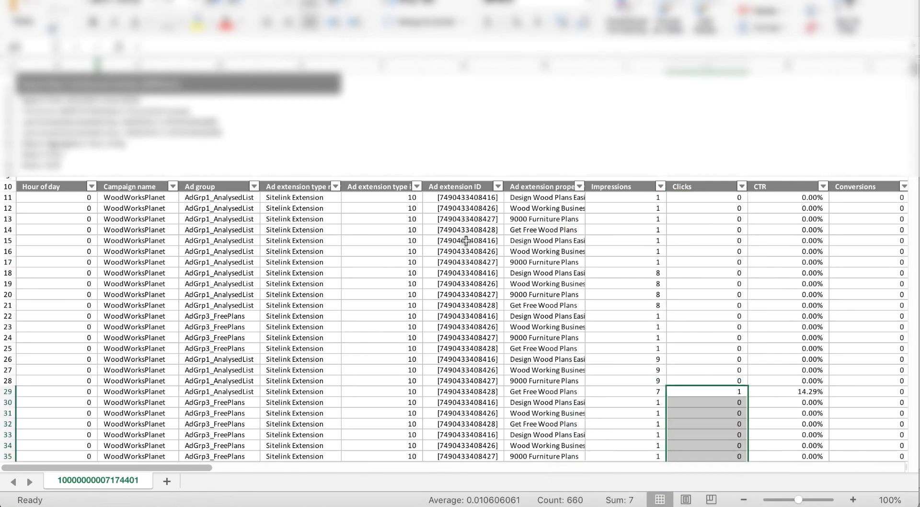
Filter the Ad extension type name column to show only Sitelink Extension rows
left_click(336, 187)
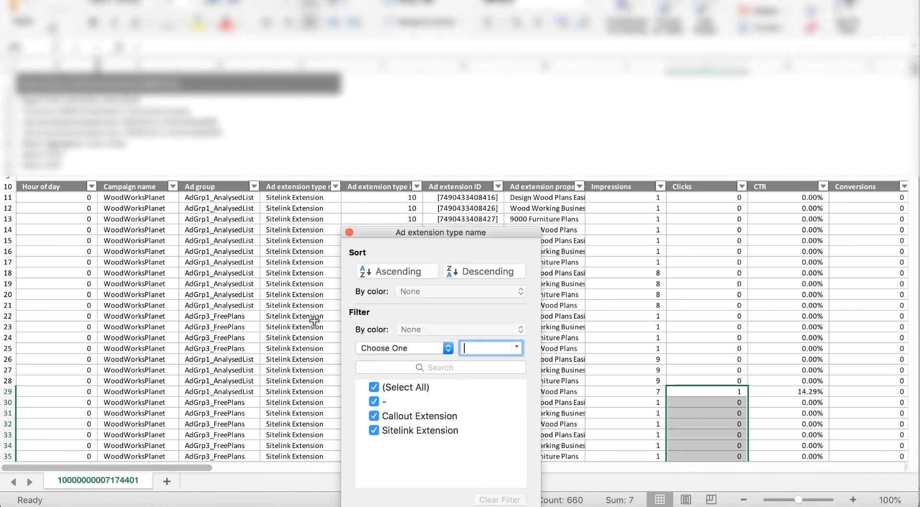
left_click(374, 416)
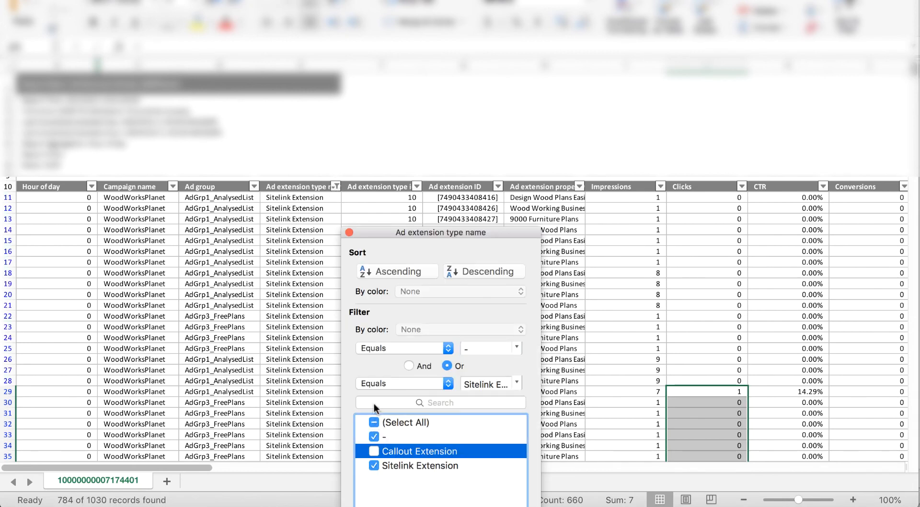
left_click(375, 435)
left_click(653, 254)
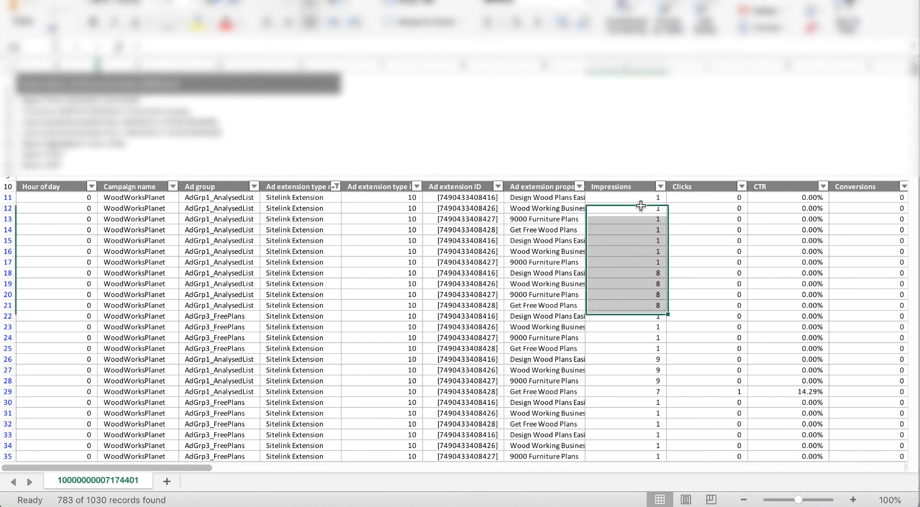
Select all impression values of the sitelink rows to read their sum, and look through the values
left_click(637, 197)
key("ctrl+shift+Down")
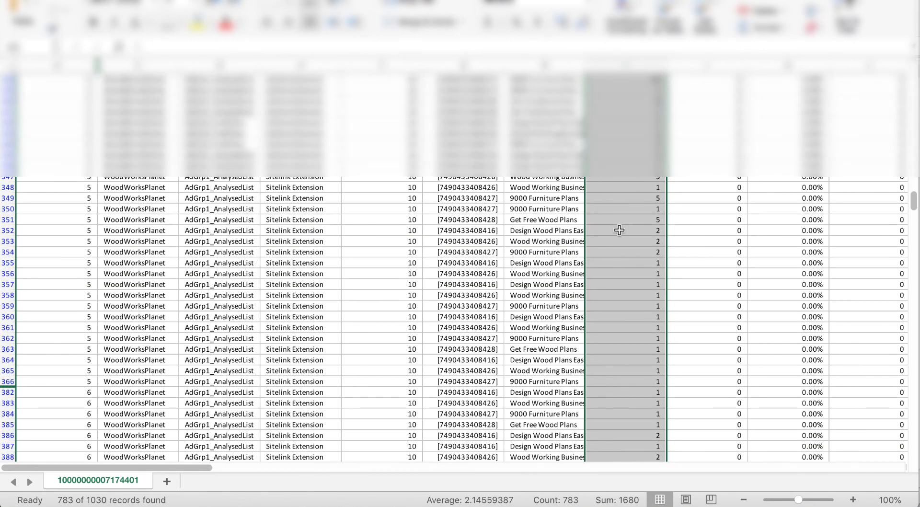
scroll(619, 230, "up", 15)
scroll(619, 230, "up", 20)
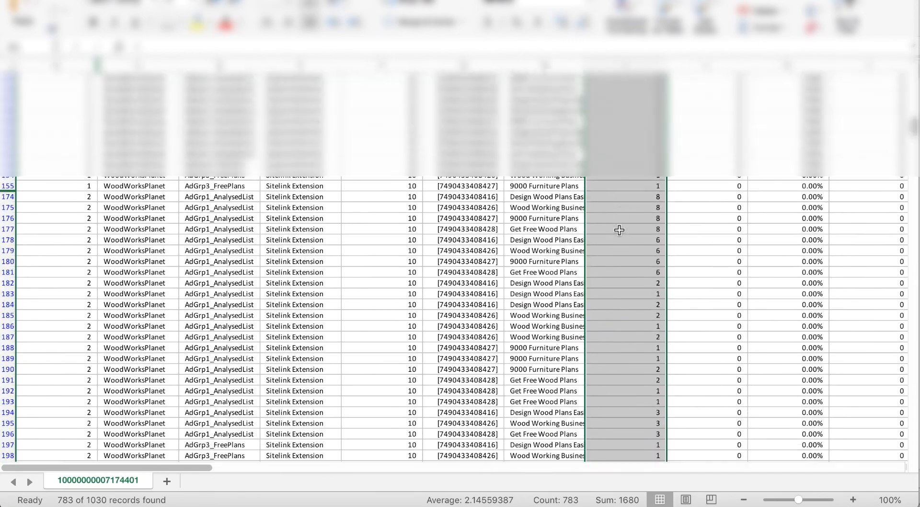
scroll(619, 230, "up", 10)
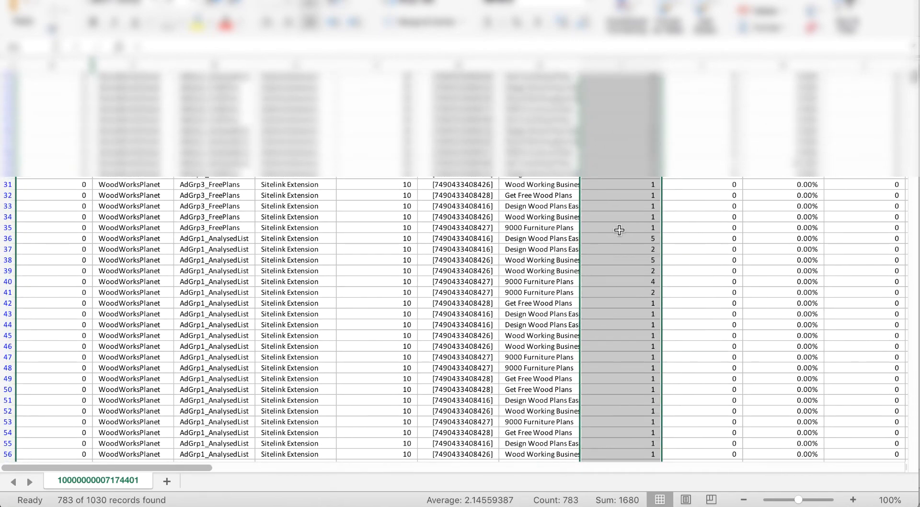
left_click(652, 281)
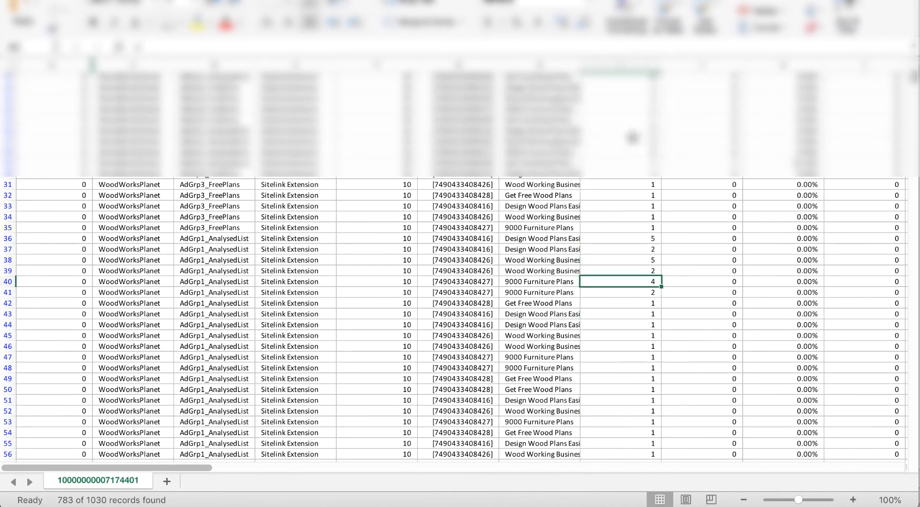
left_click(623, 140)
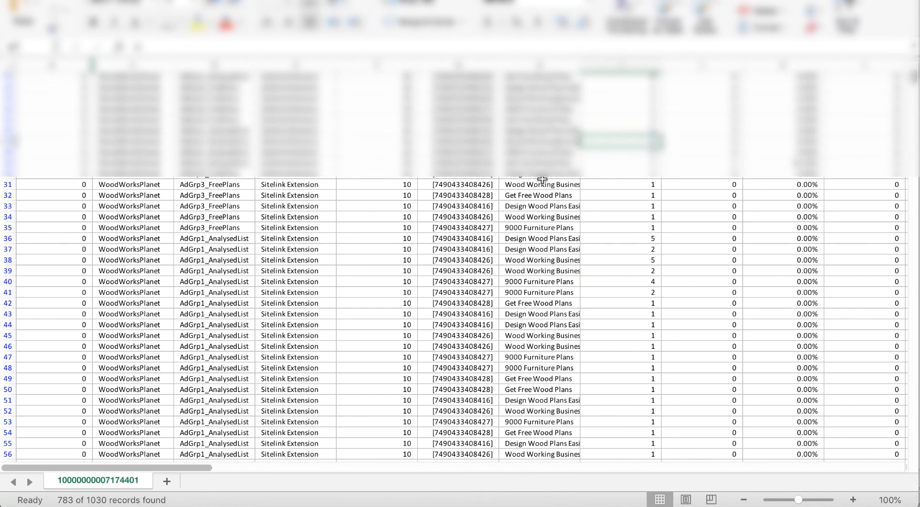
scroll(542, 180, "up", 5)
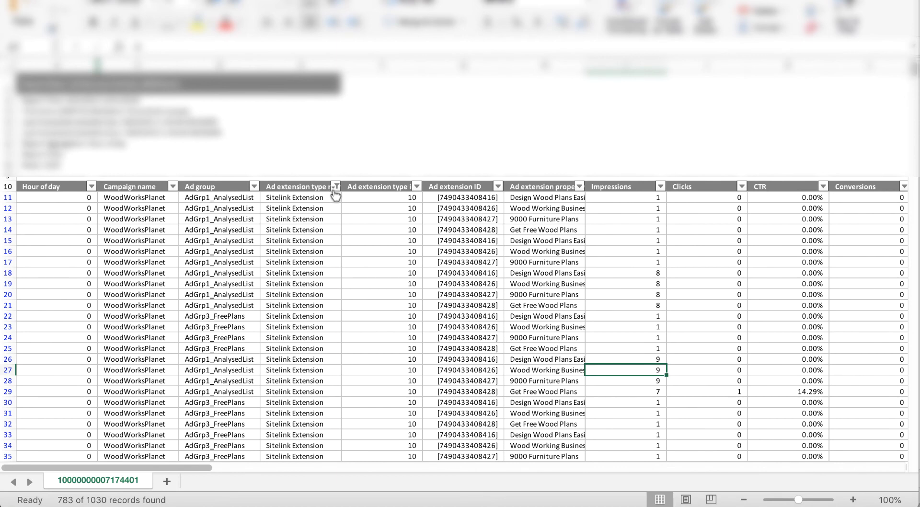
Change the Ad extension type name filter to only Callout Extension and review the matching rows' impressions and clicks
left_click(335, 186)
left_click(374, 422)
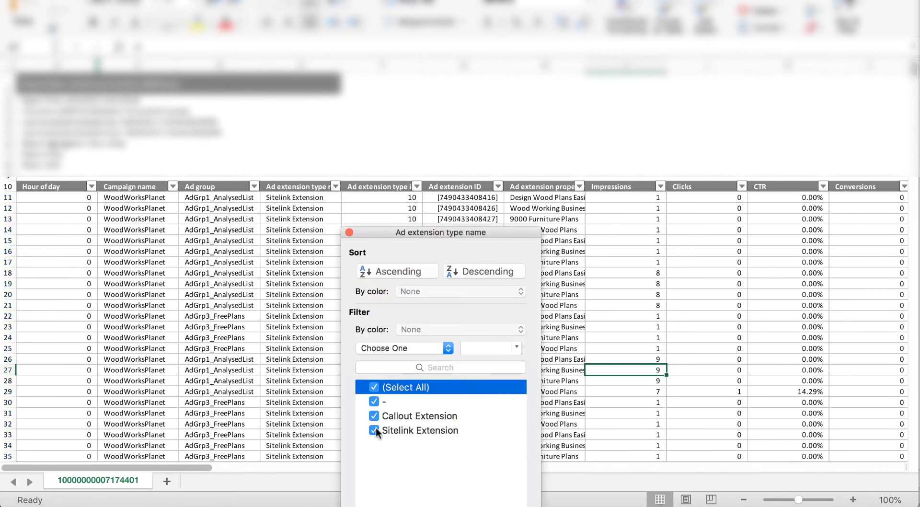
left_click(371, 389)
left_click(374, 416)
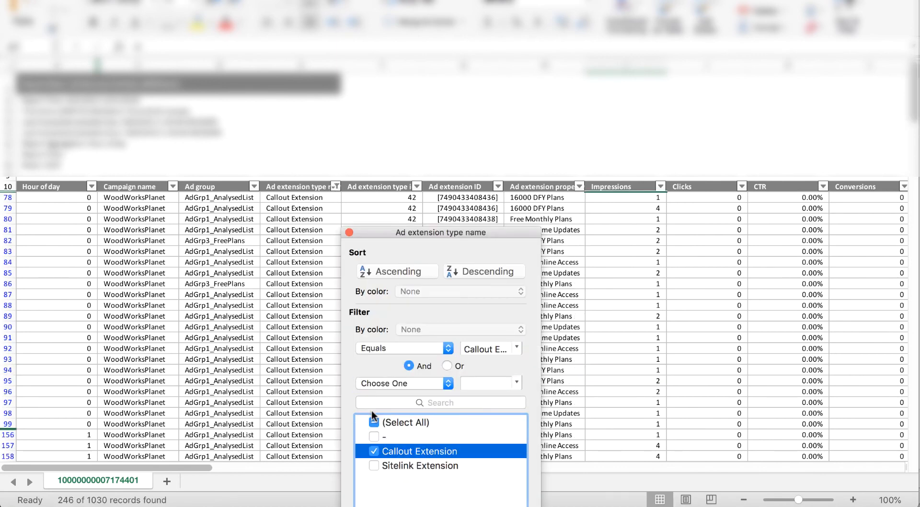
left_click(642, 258)
left_click(611, 287)
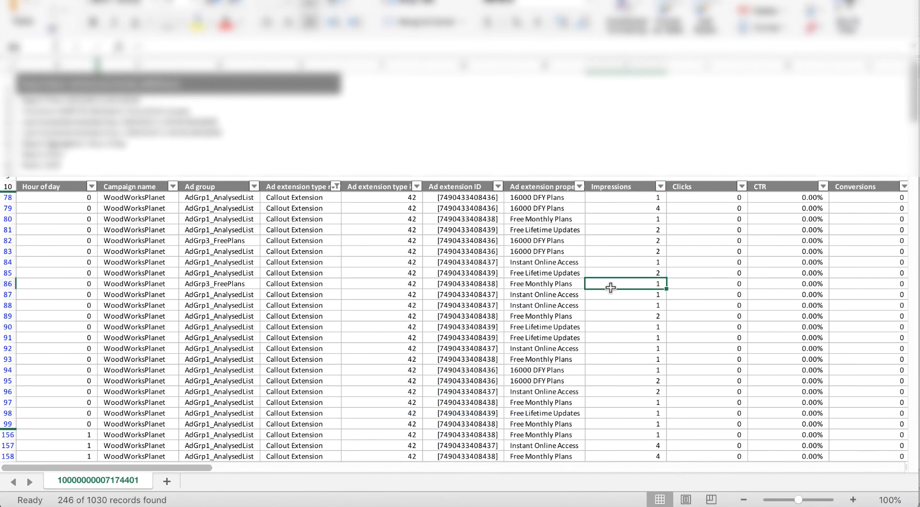
scroll(610, 288, "down", 10)
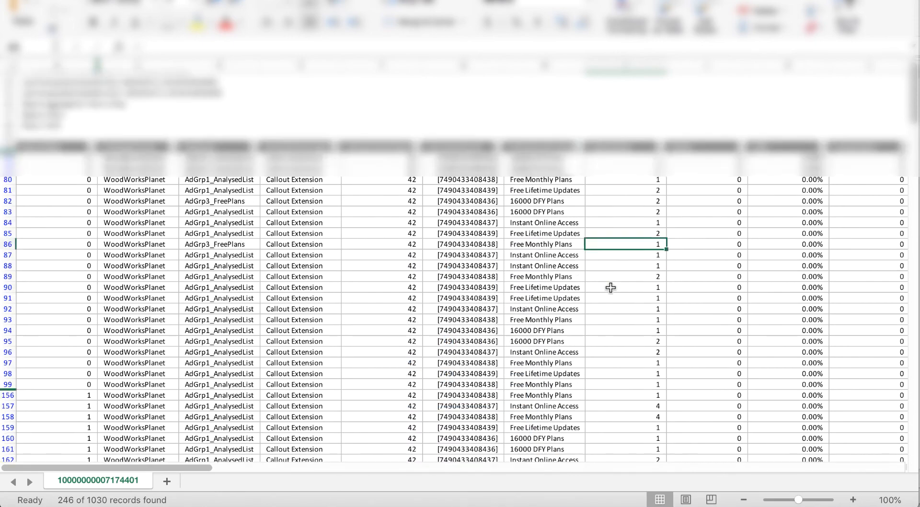
scroll(610, 288, "up", 10)
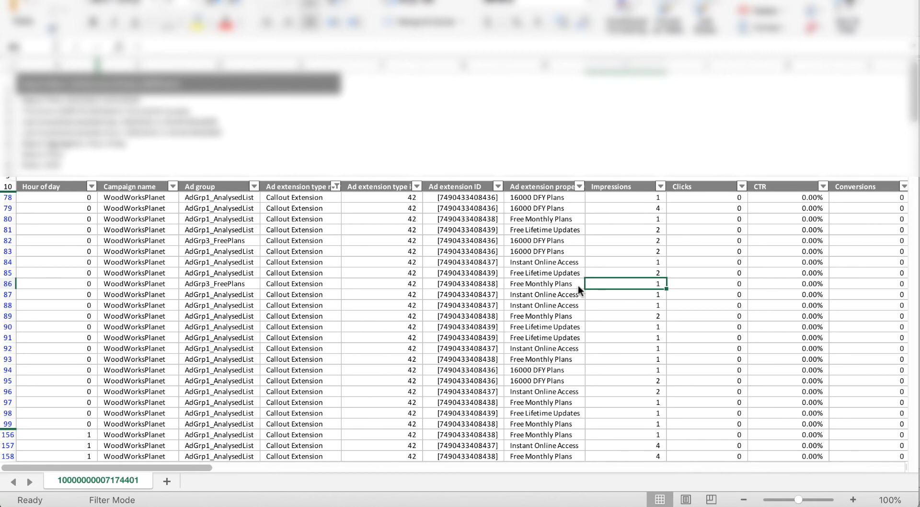
Switch to the weekly ad extension report workbook and examine its Ad type column
key("super+grave")
key("super+grave")
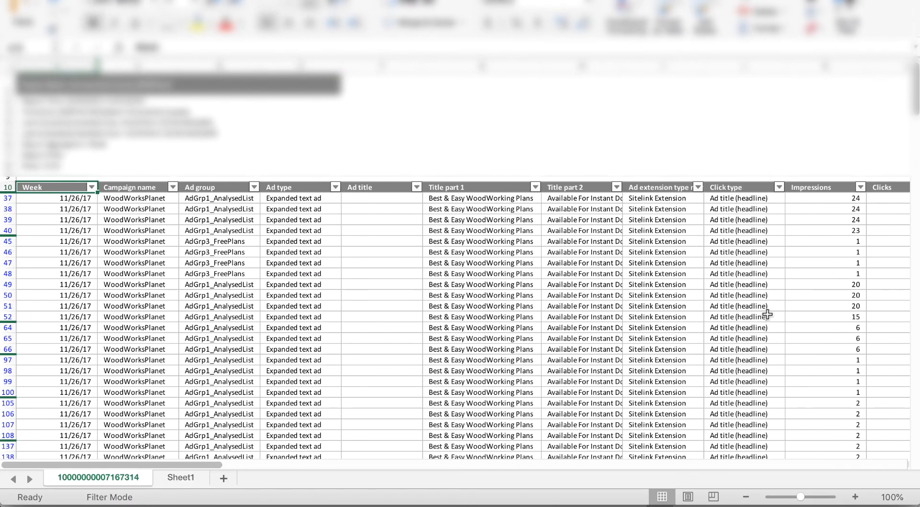
left_click_drag(279, 200, 287, 393)
left_click_drag(288, 330, 287, 238)
left_click(286, 271)
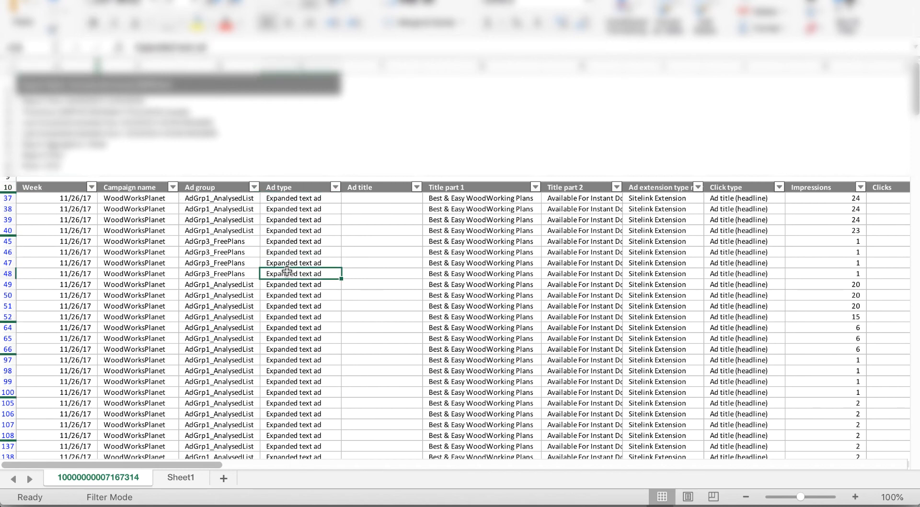
left_click_drag(298, 198, 308, 384)
left_click(296, 272)
Examine the Ad extension type name, Click type, Impressions, Clicks and CTR columns of the weekly report
left_click_drag(673, 204, 678, 399)
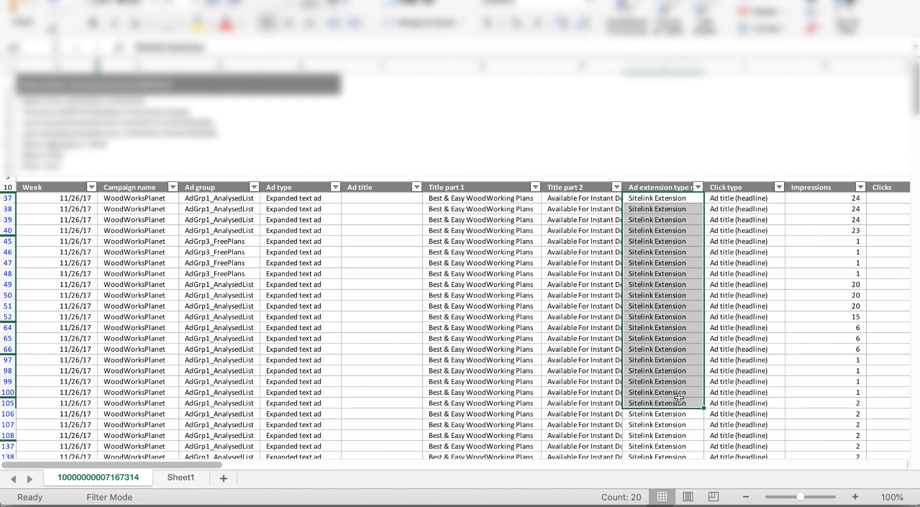
left_click(674, 317)
left_click(751, 252)
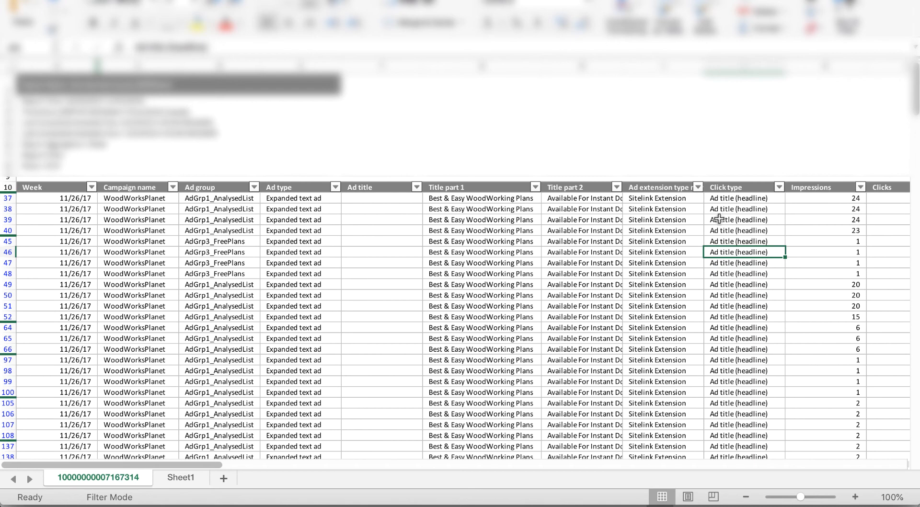
left_click(813, 210)
key("Right")
key("Right")
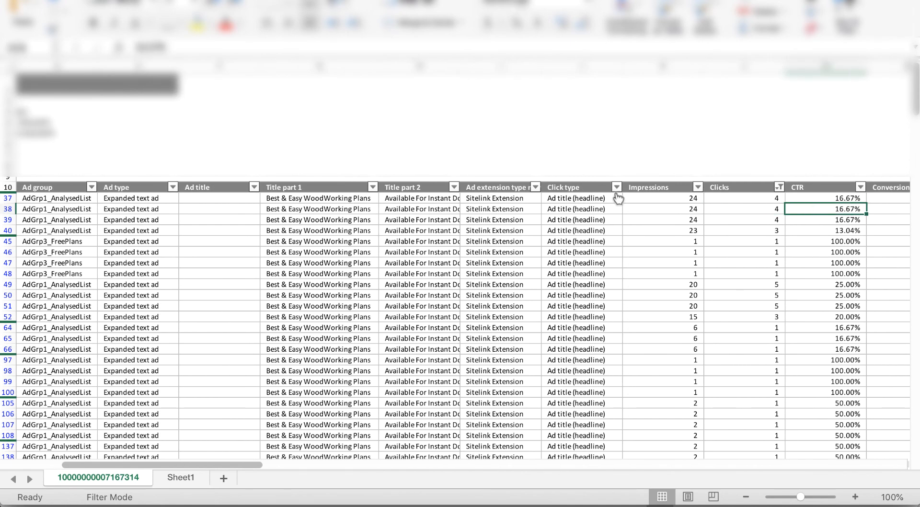
Exclude Ad title (headline) from the Click type column and select the Sitelink rows' clicks to read their sum
left_click(616, 187)
left_click(655, 416)
left_click(596, 294)
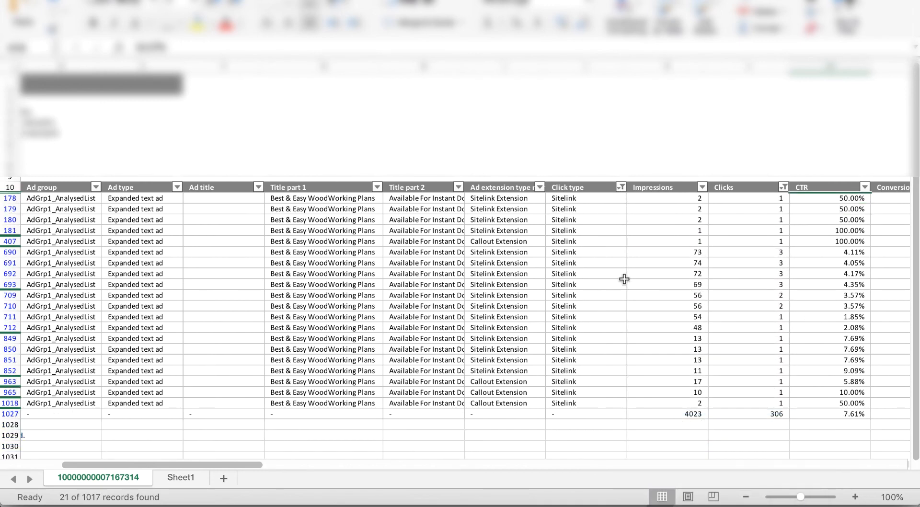
left_click_drag(763, 199, 762, 400)
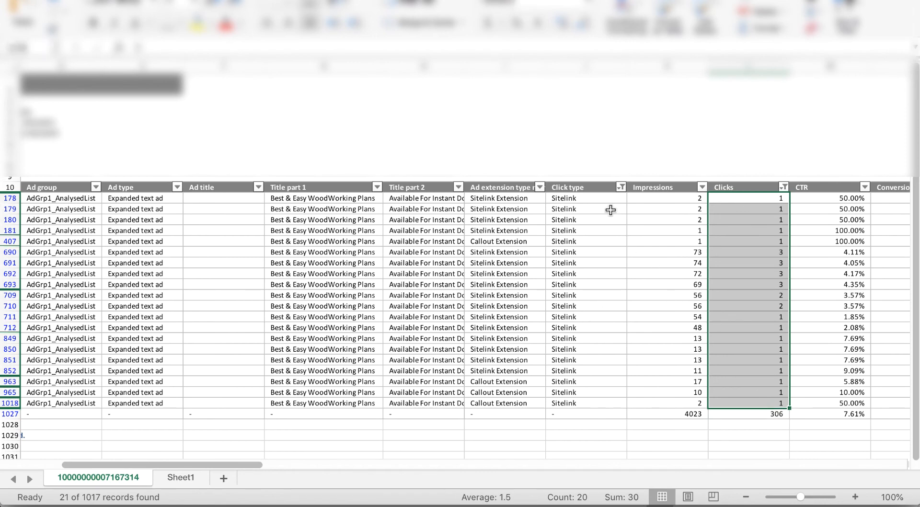
Change the Click type filter to only Ad title (headline) and select the matching rows' click values to examine them
left_click(620, 187)
left_click(658, 437)
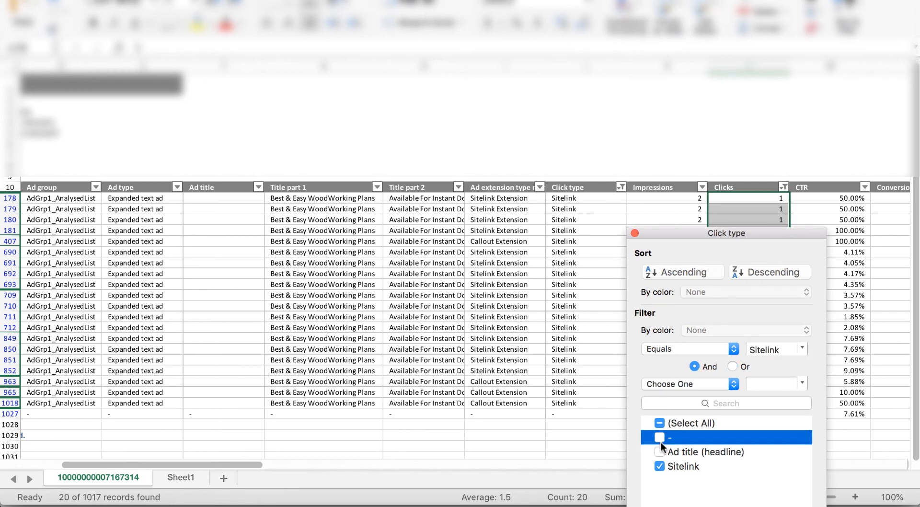
left_click(658, 465)
left_click(659, 452)
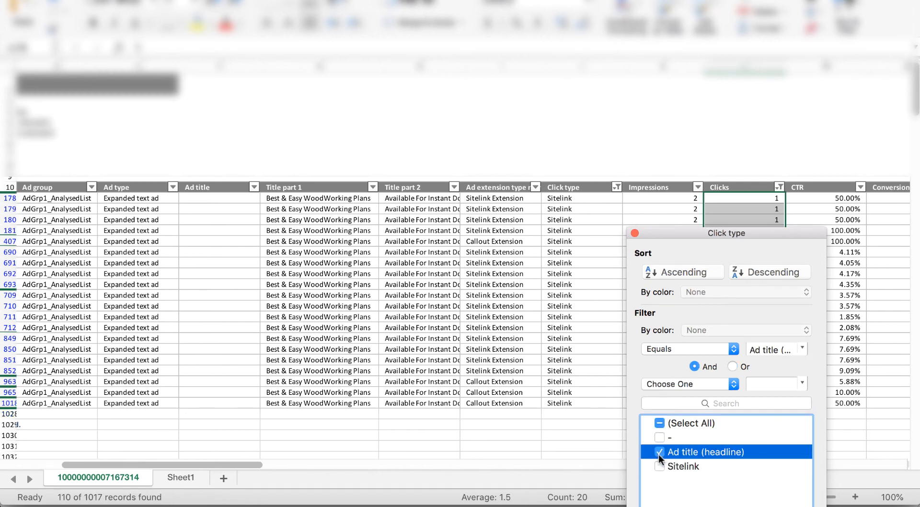
left_click(634, 232)
left_click_drag(755, 201, 760, 413)
left_click(577, 219)
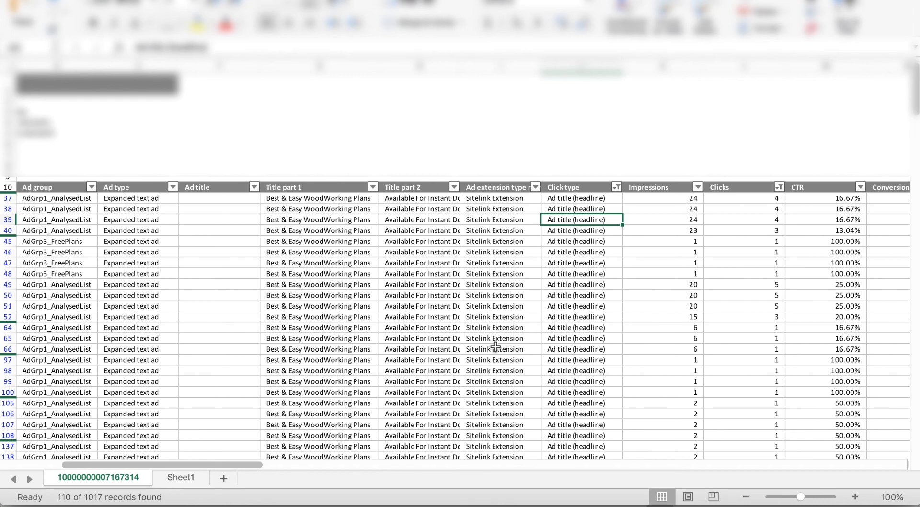
Set the Click type filter back to only Sitelink
left_click(616, 187)
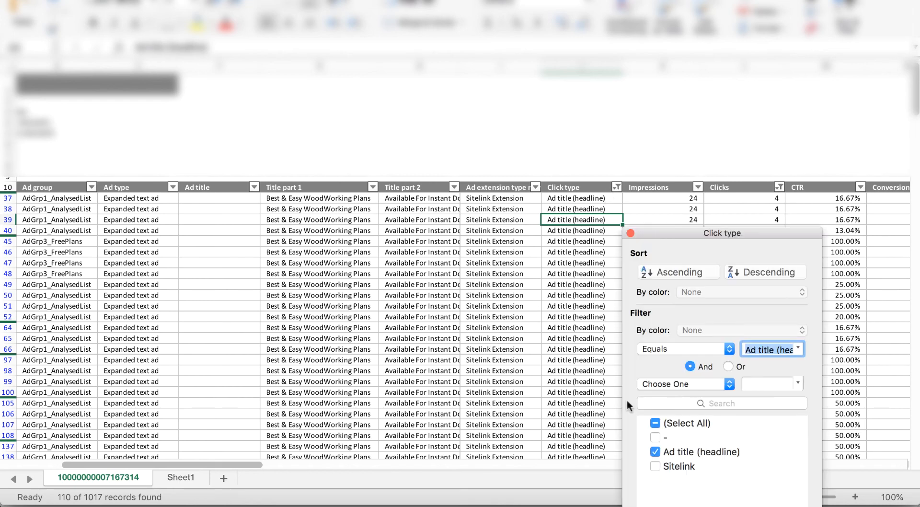
left_click(657, 463)
left_click(655, 451)
left_click(548, 338)
Compare the extension types of the Sitelink click rows with their week, ad group, impressions and clicks
left_click_drag(499, 209, 517, 404)
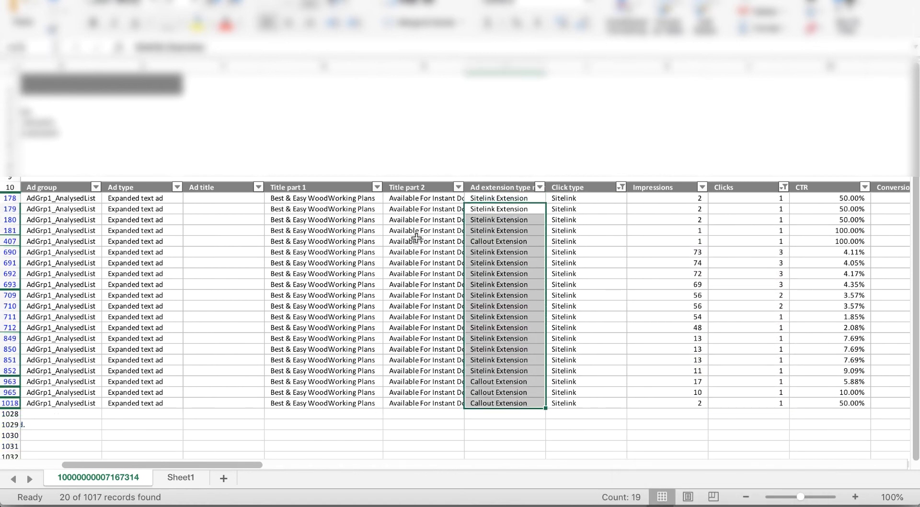
left_click(422, 244)
scroll(247, 228, "left", 5)
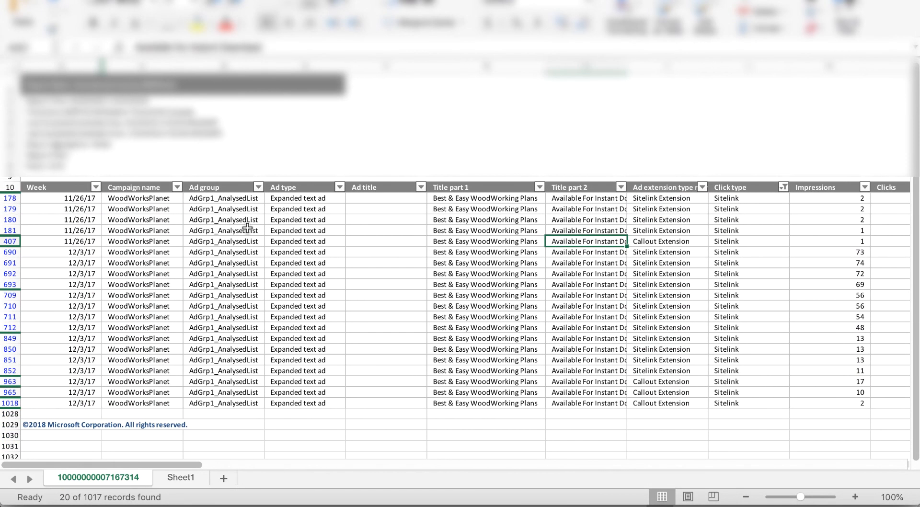
scroll(247, 228, "right", 5)
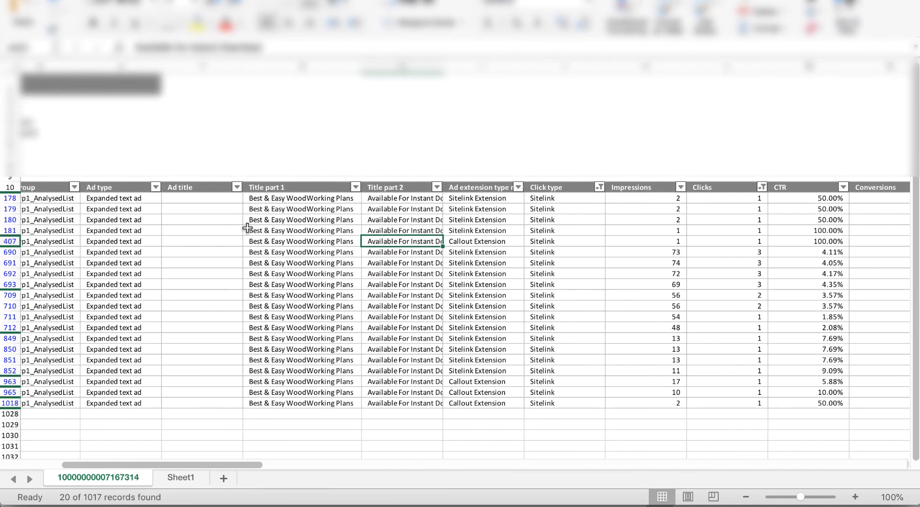
Review the impressions, clicks, CTR and conversions of the Sitelink click rows alongside their campaign and ad columns
scroll(513, 282, "right", 2)
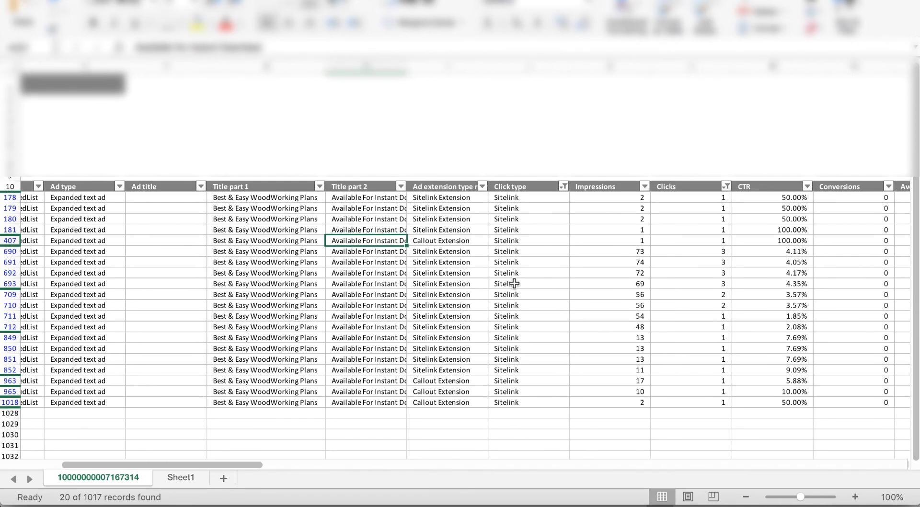
scroll(446, 273, "left", 5)
left_click(423, 292)
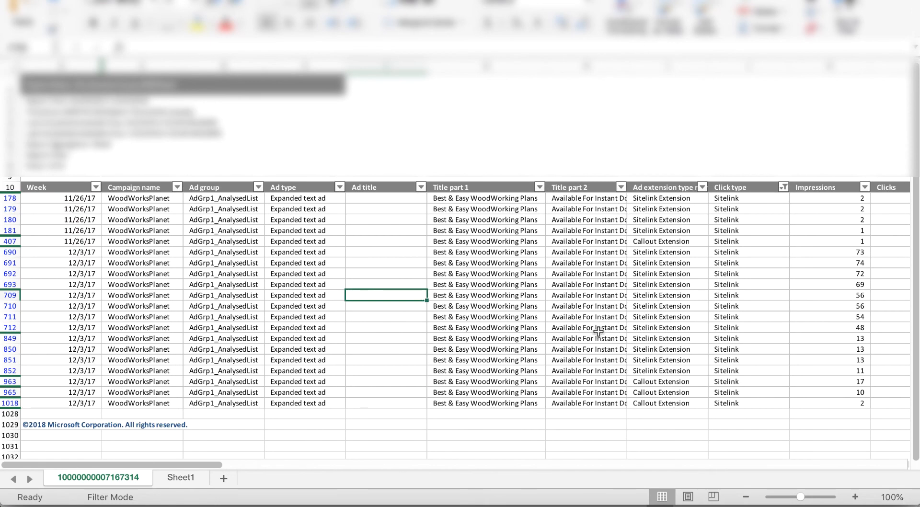
Switch to the keyword-level extension report workbook and examine the first entries in its Keyword column
key("super+grave")
key("super+grave")
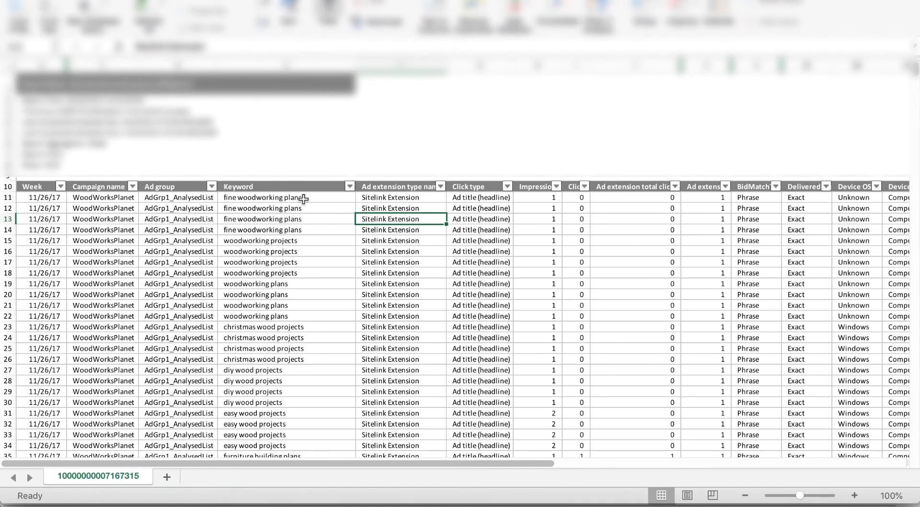
left_click_drag(303, 199, 318, 362)
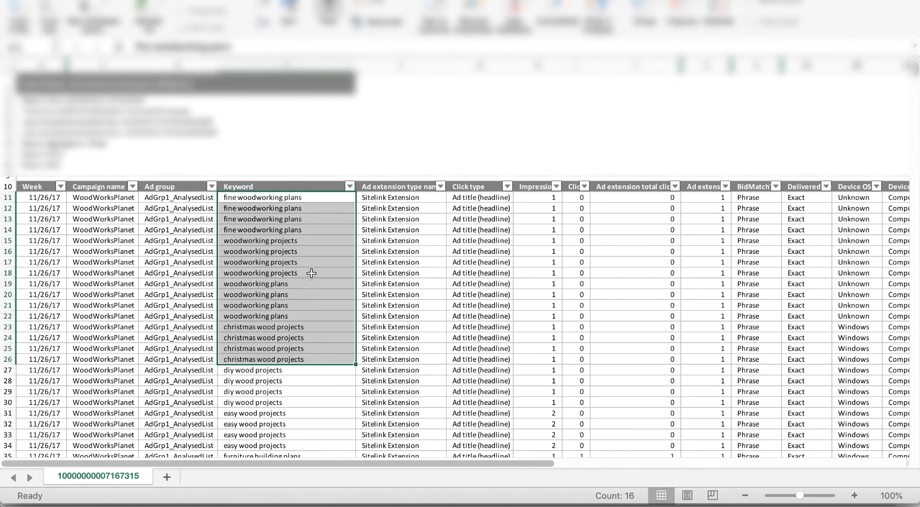
left_click(311, 263)
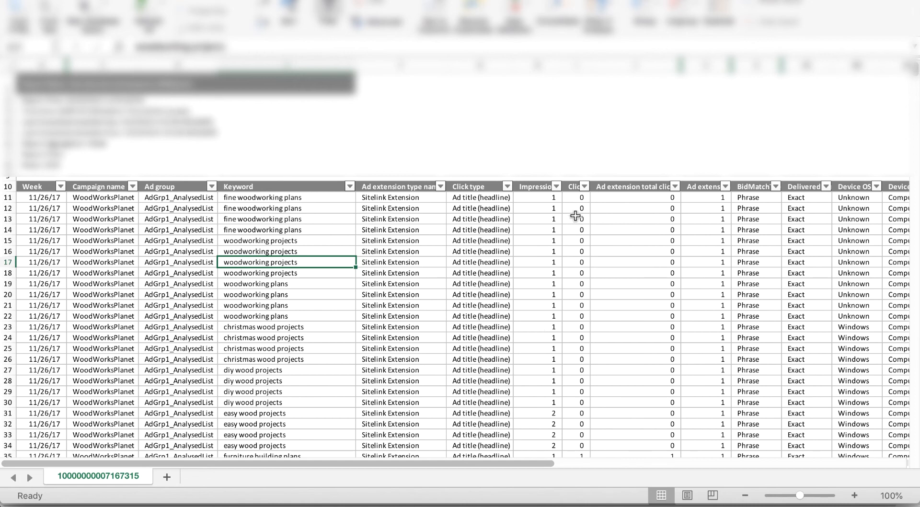
Exclude 0 from the Clicks column filter in the keyword-level report
left_click(585, 188)
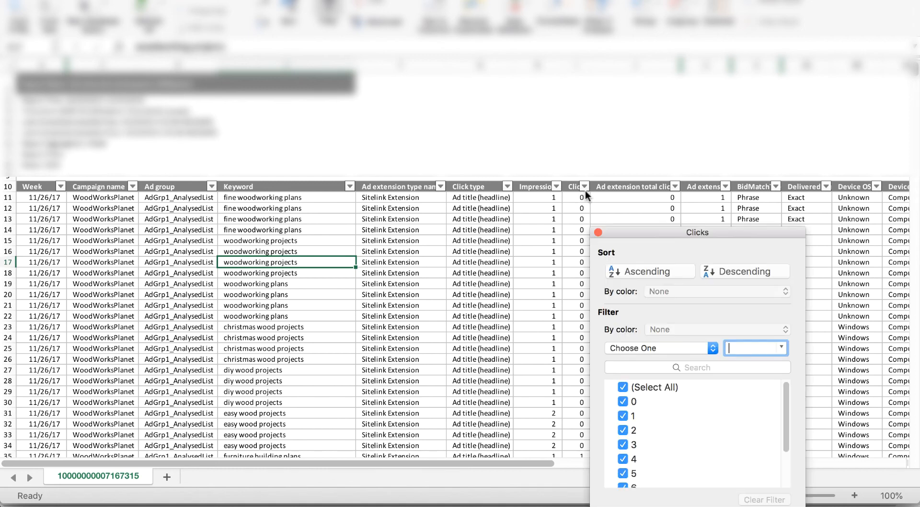
left_click(623, 402)
left_click(556, 276)
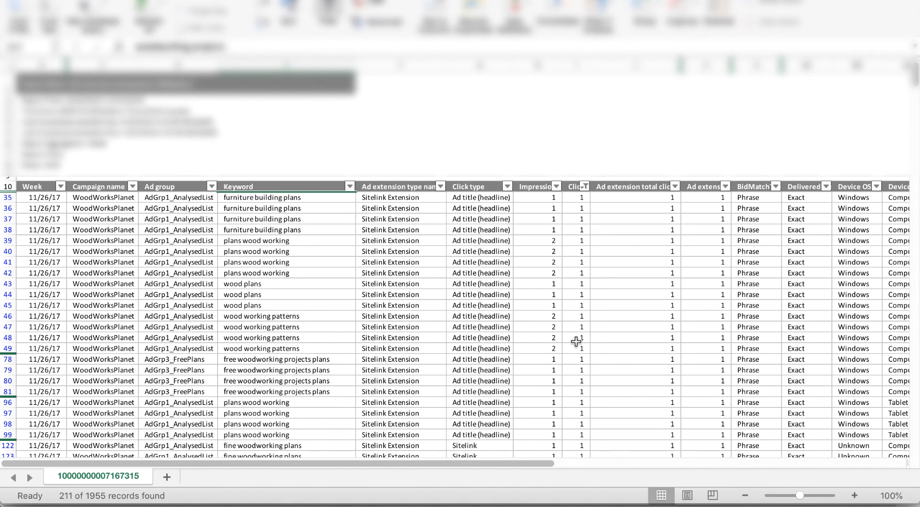
Filter the Click type column to only Sitelink by excluding Ad title (headline) and the "-" entry
left_click(485, 188)
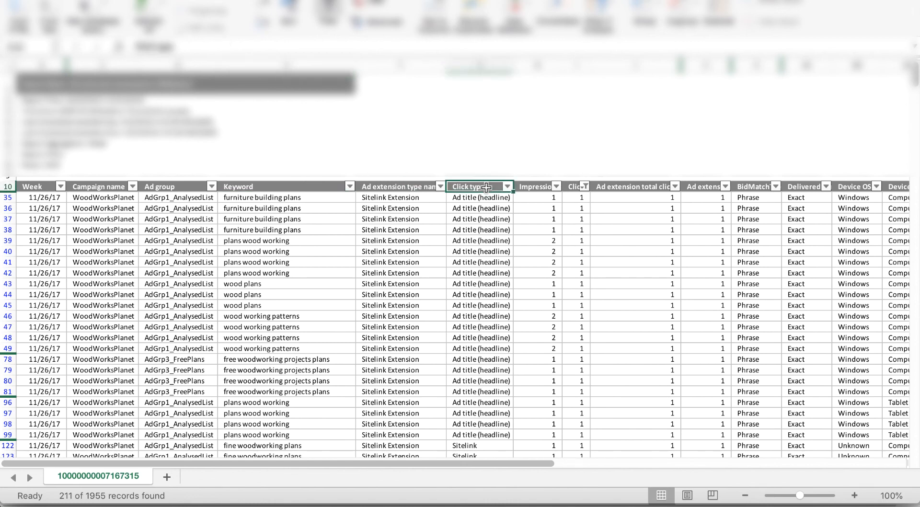
left_click(507, 186)
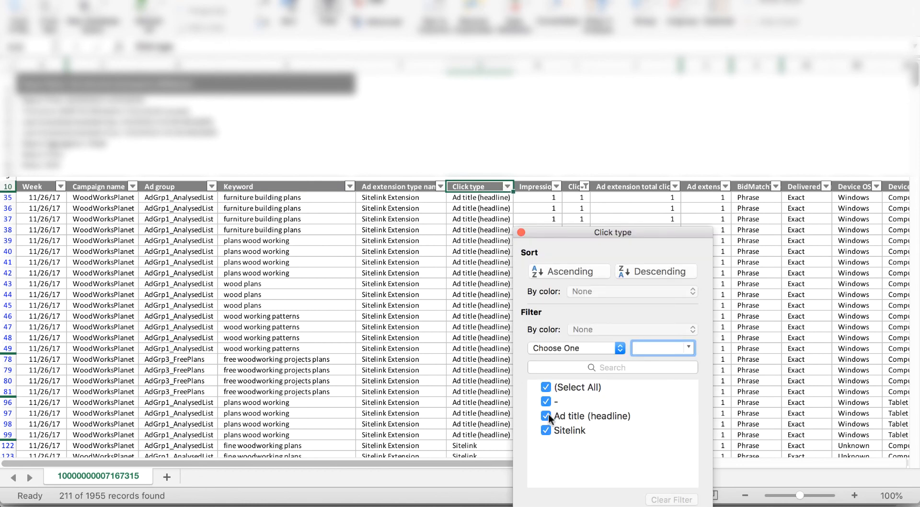
left_click(545, 416)
left_click(545, 437)
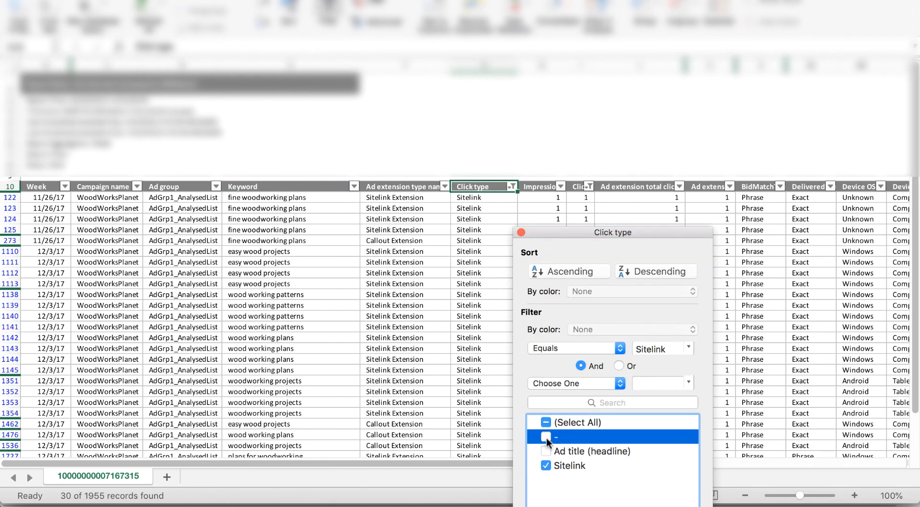
left_click(452, 214)
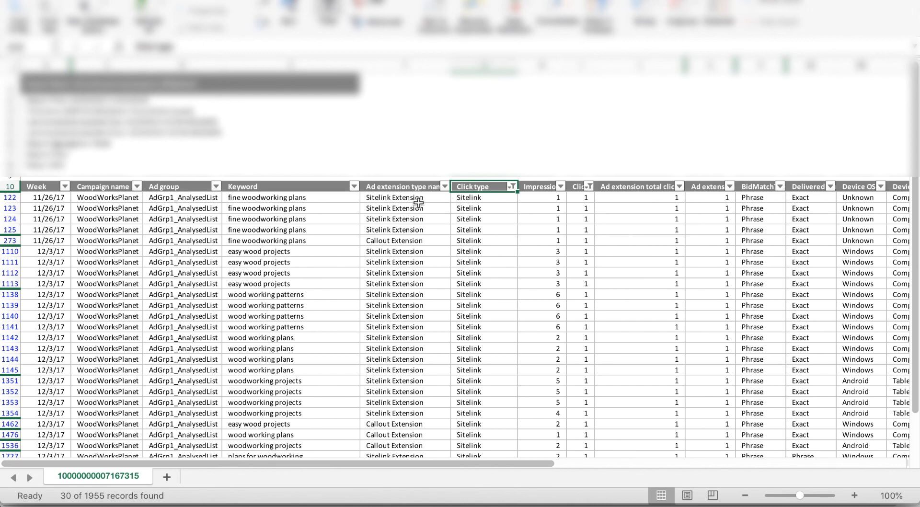
Select the Keyword cells from row 122 to row 1353 to examine which keywords received Sitelink clicks
left_click(314, 201)
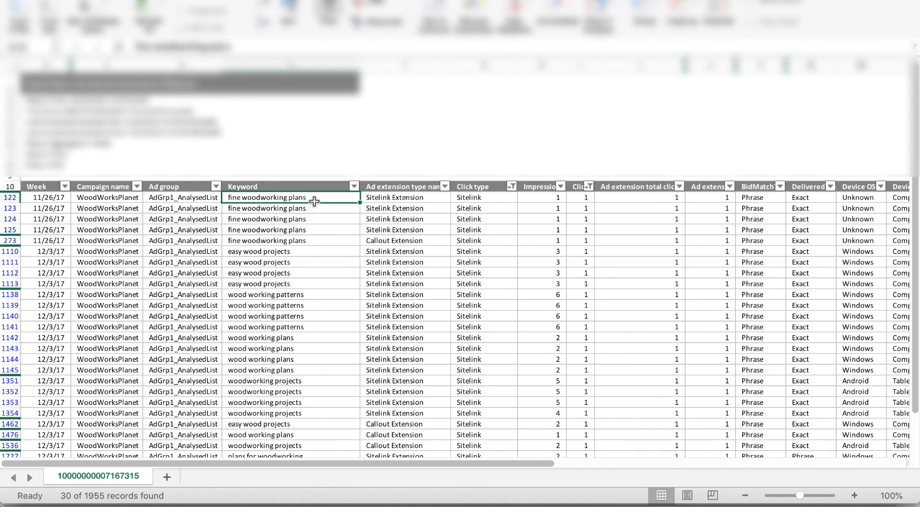
key("shift+Down")
key("shift+Down")
key("shift+Down")
key("shift+Down")
key("shift+Down")
key("shift+Down")
key("shift+Down")
key("shift+Down")
key("shift+Down")
key("shift+Down")
key("shift+Down")
key("shift+Down")
key("shift+Down")
key("shift+Down")
key("shift+Down")
key("shift+Down")
key("shift+Down")
key("shift+Down")
key("shift+Down")
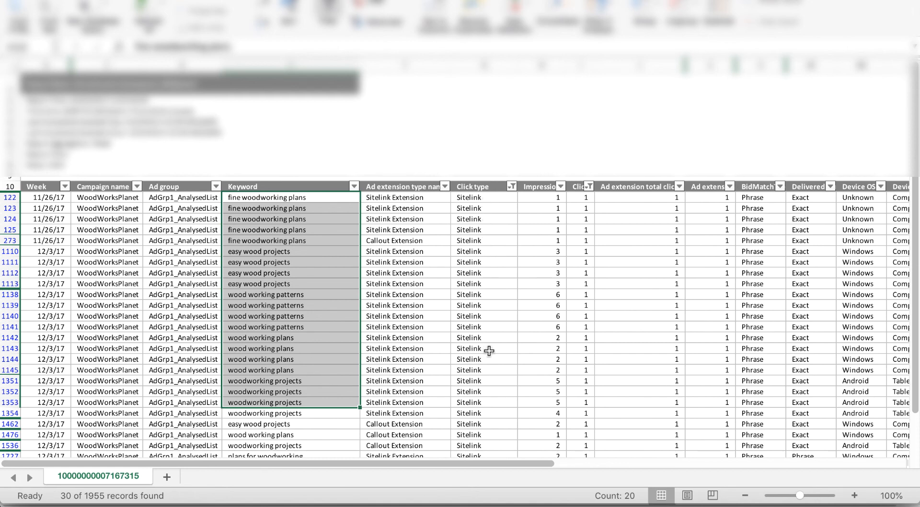
Compare the keyword, extension type, click type and delivered match type of the second fine woodworking plans row
left_click(481, 250)
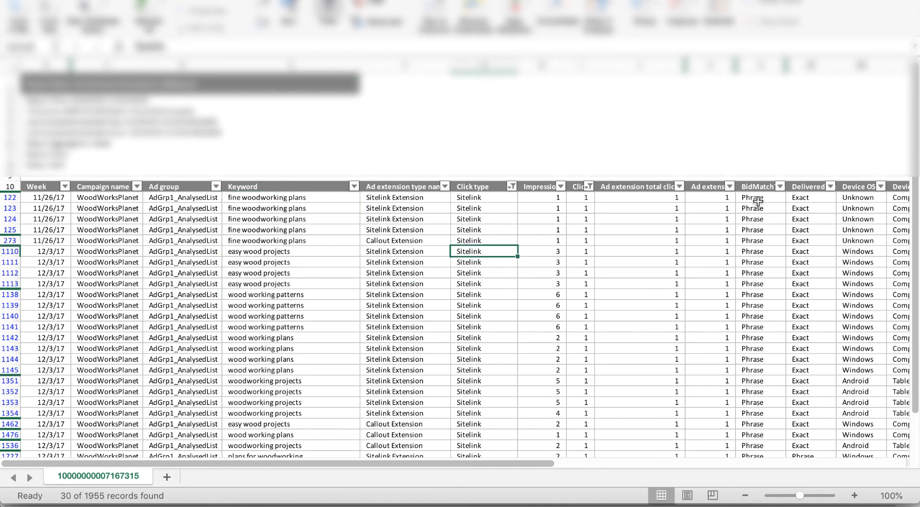
left_click(806, 189)
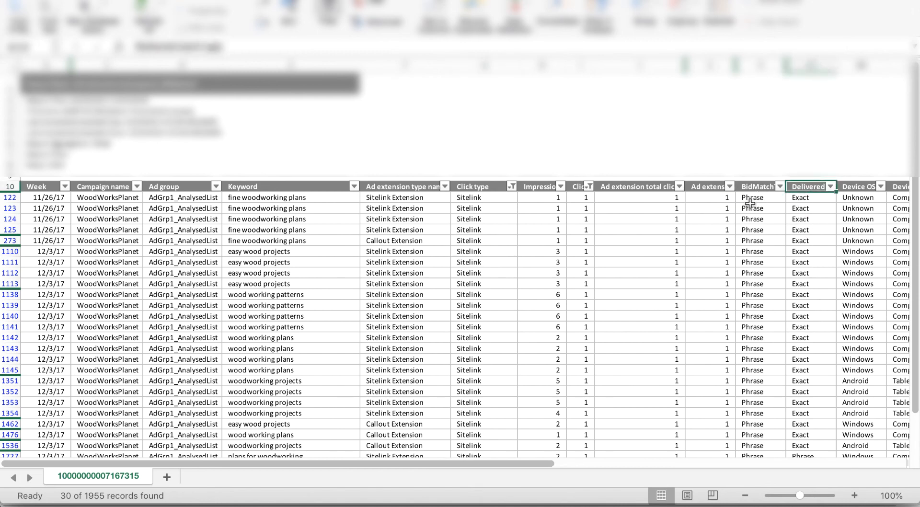
left_click(321, 204)
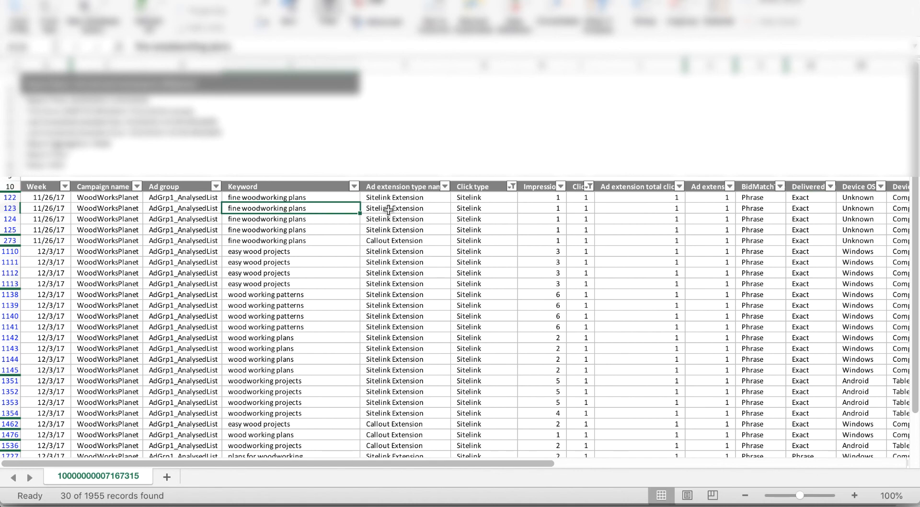
key("Right")
key("Right")
left_click(802, 206)
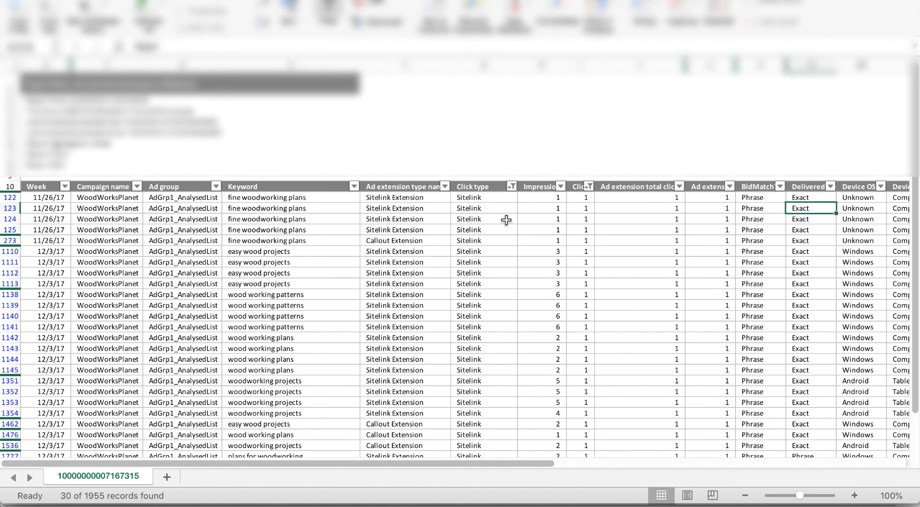
left_click(468, 209)
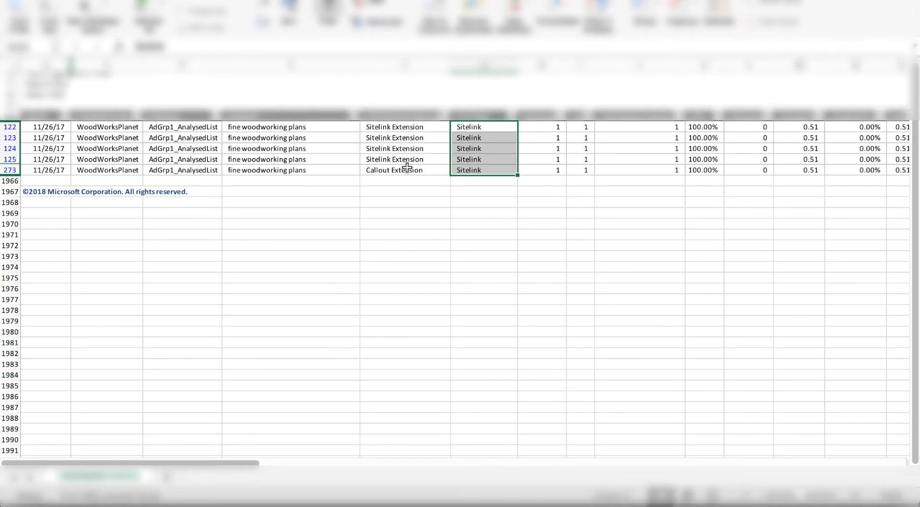
Read across the Callout Extension row for fine woodworking plans from its extension type to its spend
left_click(407, 169)
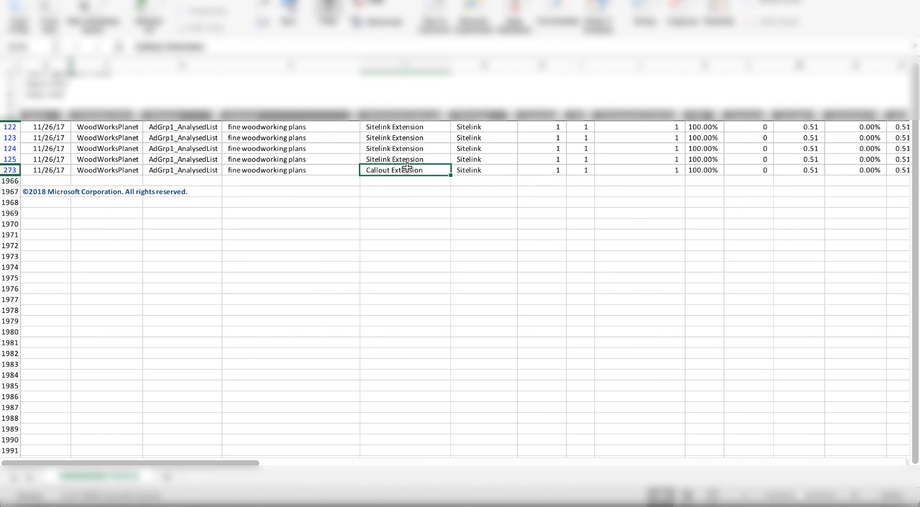
key("Right")
key("Right")
key("Right")
key("Right")
key("Right")
key("Right")
key("Right")
key("Right")
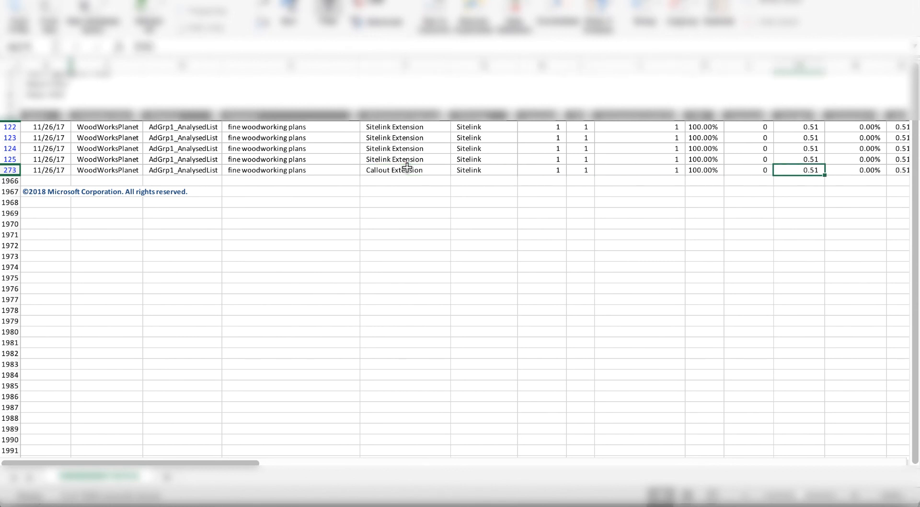
key("Right")
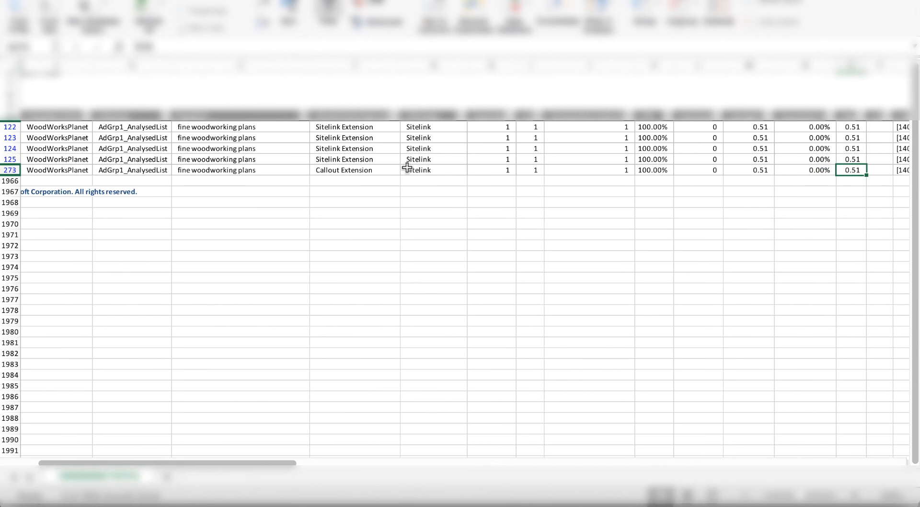
Select the spend values of the fine woodworking plans rows to compare them, and return to the Callout Extension row's campaign name
key("shift+Up")
key("shift+Up")
key("shift+Up")
key("shift+Up")
key("shift+Left")
key("Left")
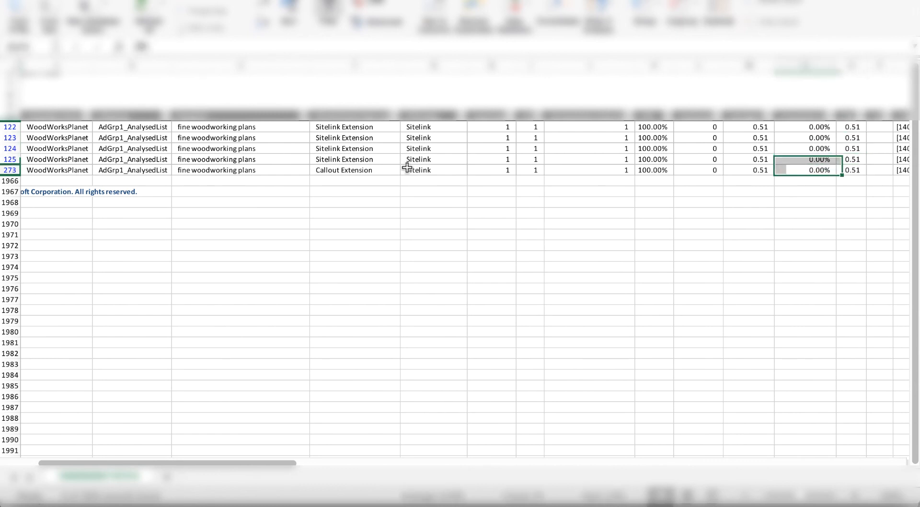
key("Left")
key("Left")
key("Left")
key("Left")
key("Left")
key("Left")
key("Left")
key("Left")
key("Left")
key("Left")
key("Left")
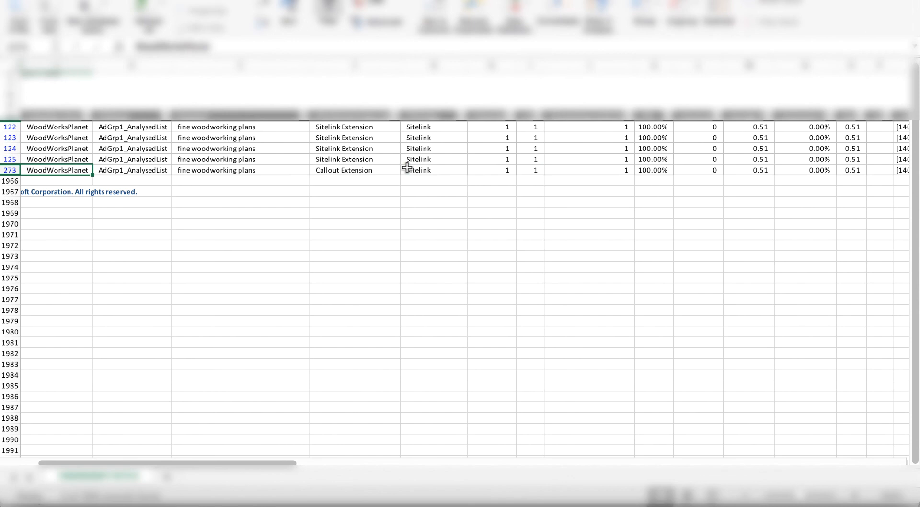
Review the filtered fine woodworking plans rows together with the report's column headings
scroll(406, 167, "up", 5)
scroll(407, 167, "left", 2)
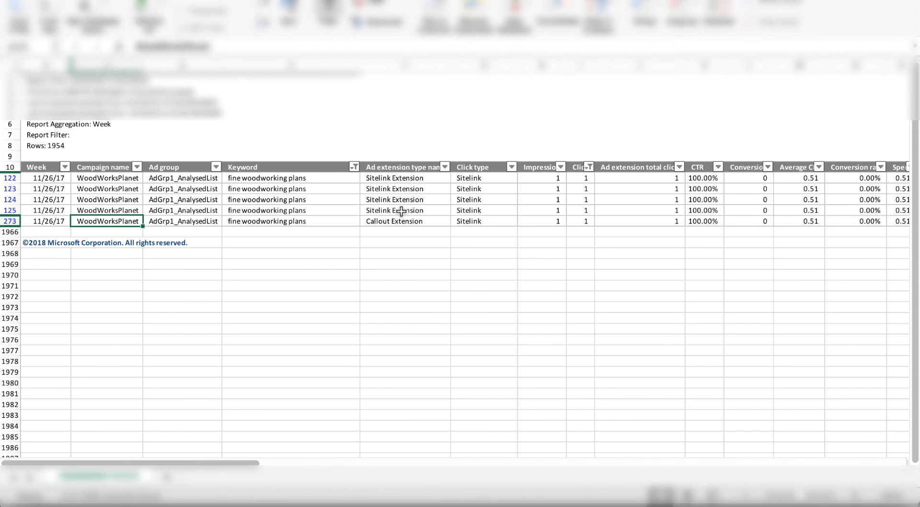
scroll(401, 211, "down", 1)
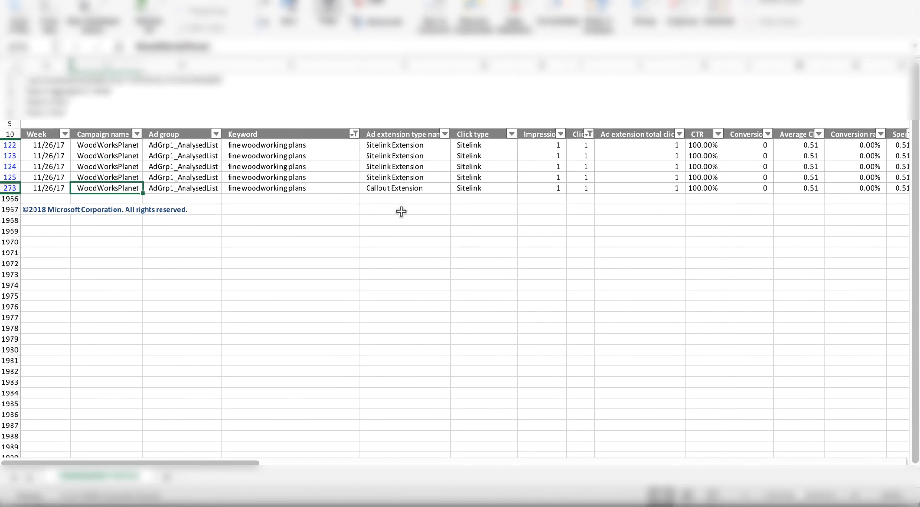
scroll(402, 211, "up", 2)
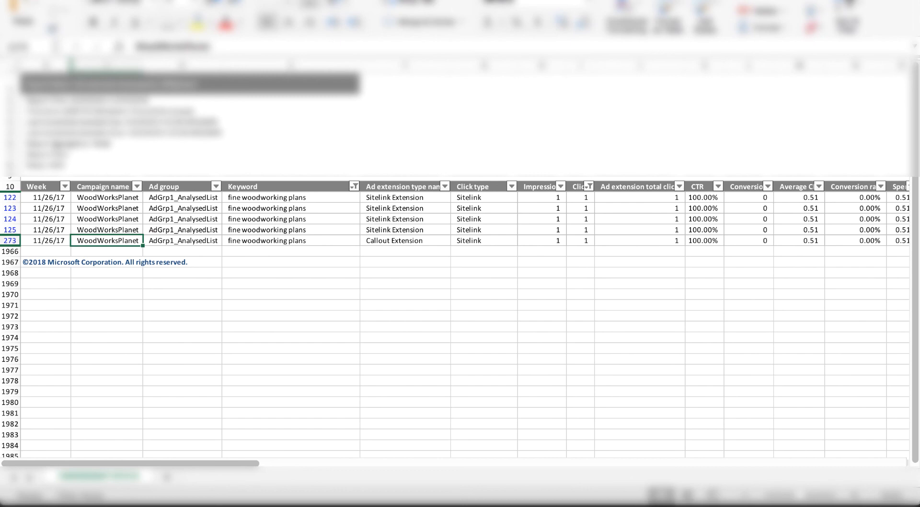
key("super+Tab")
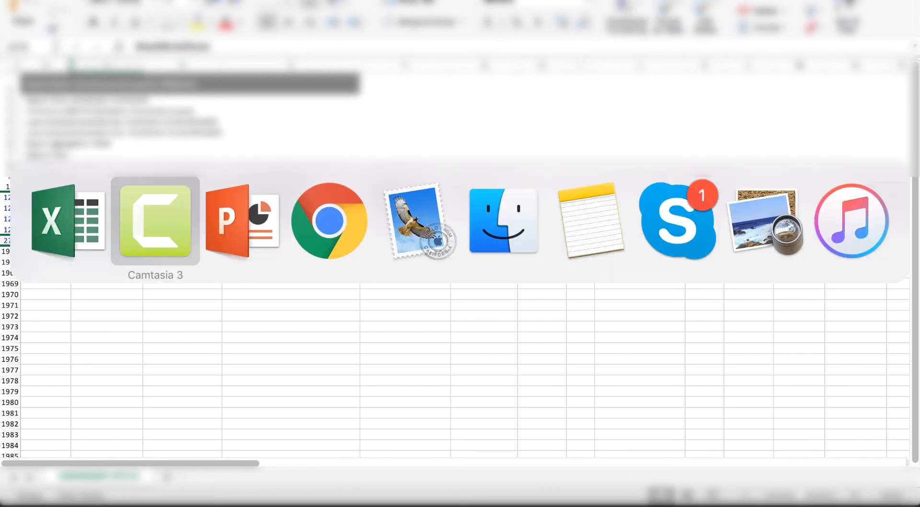